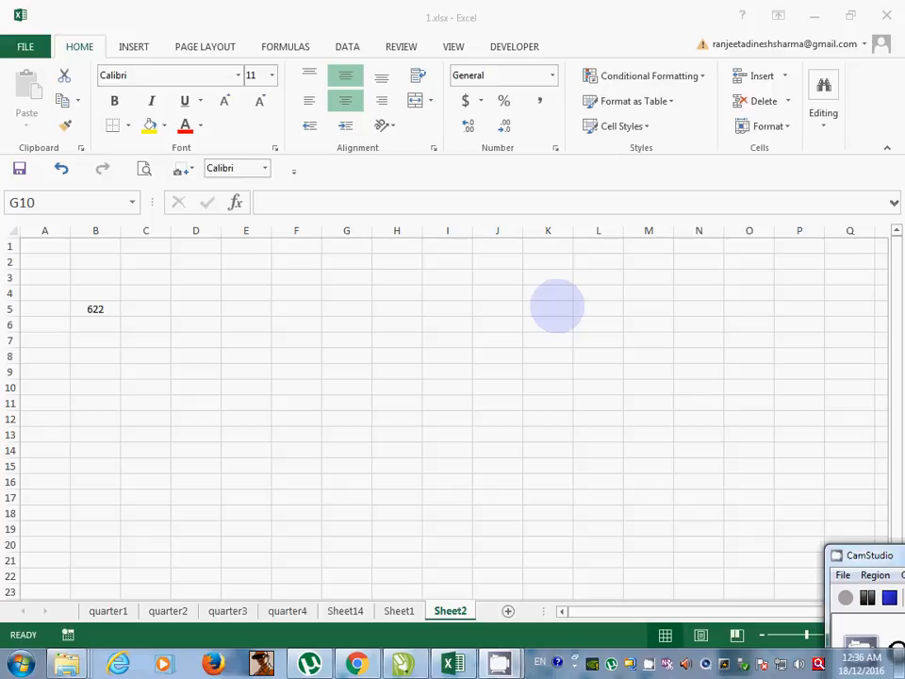
Step: Look through the ribbon's command sets from Insert to Developer and the workbook's Info page
click(462, 308)
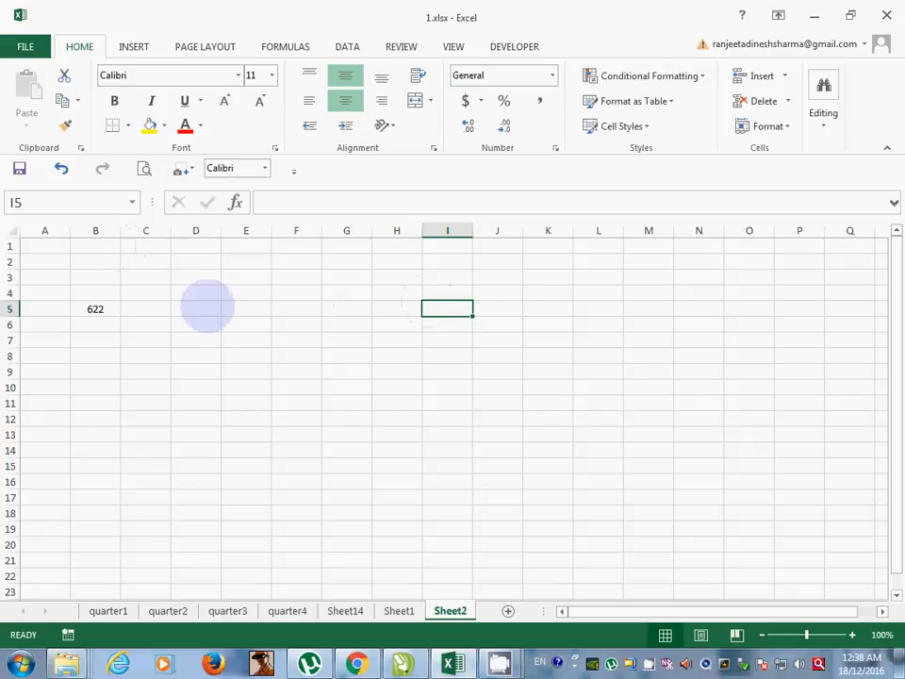
click(204, 309)
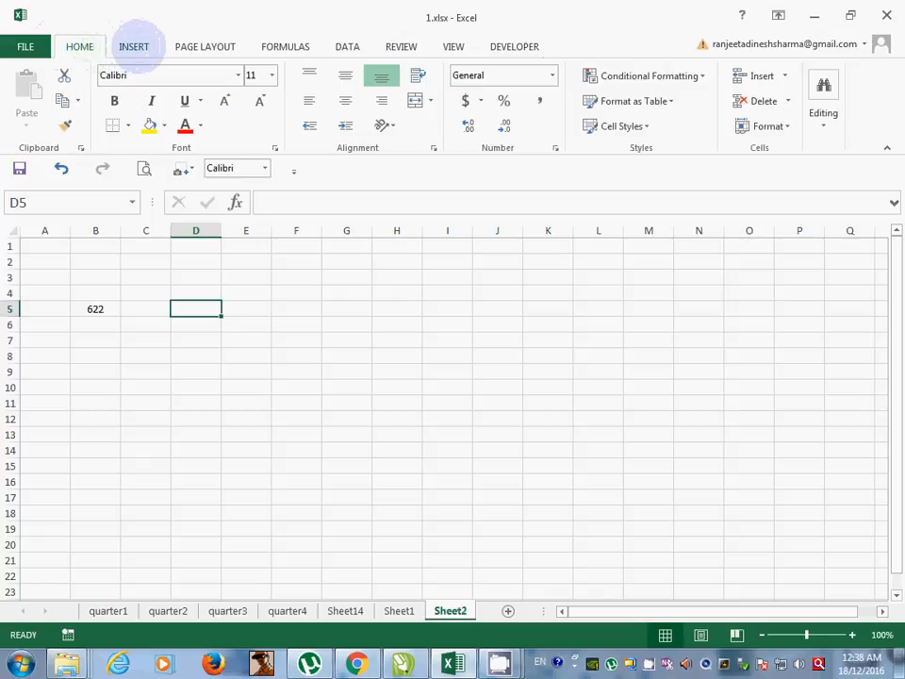
click(133, 46)
click(205, 45)
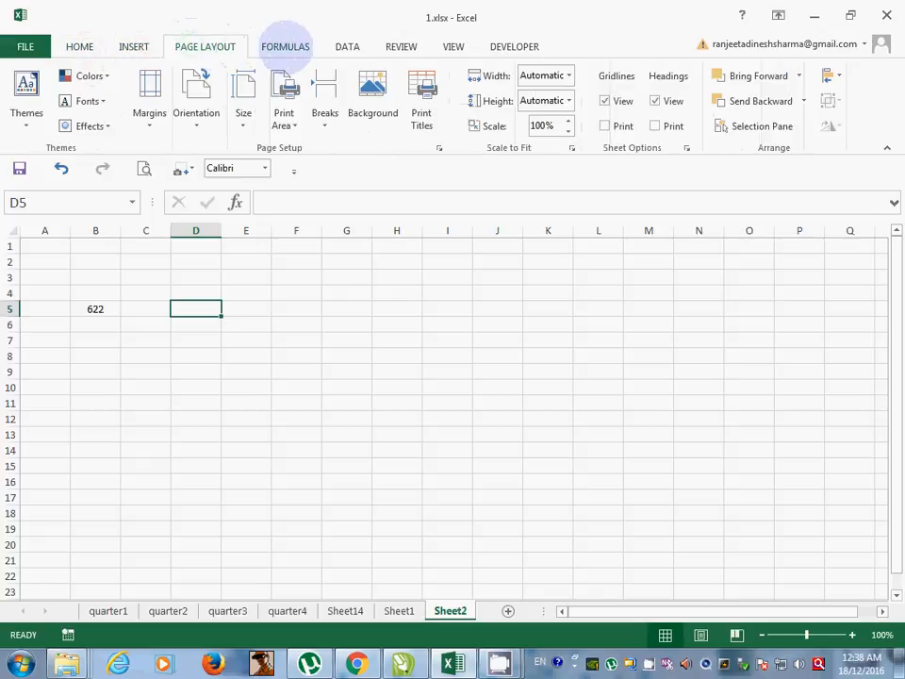
click(284, 45)
click(347, 43)
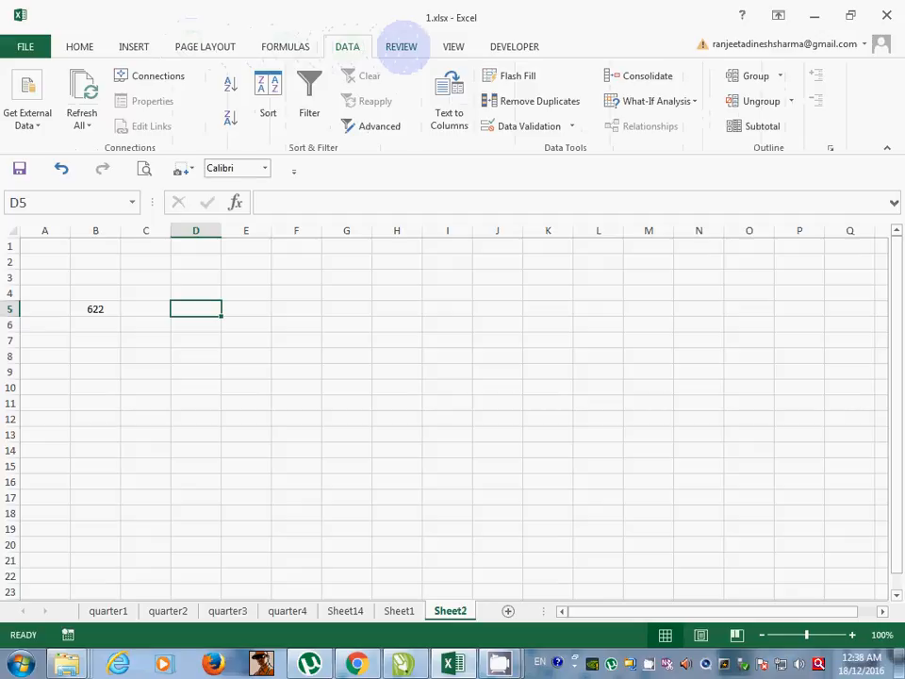
click(401, 45)
click(453, 45)
click(513, 47)
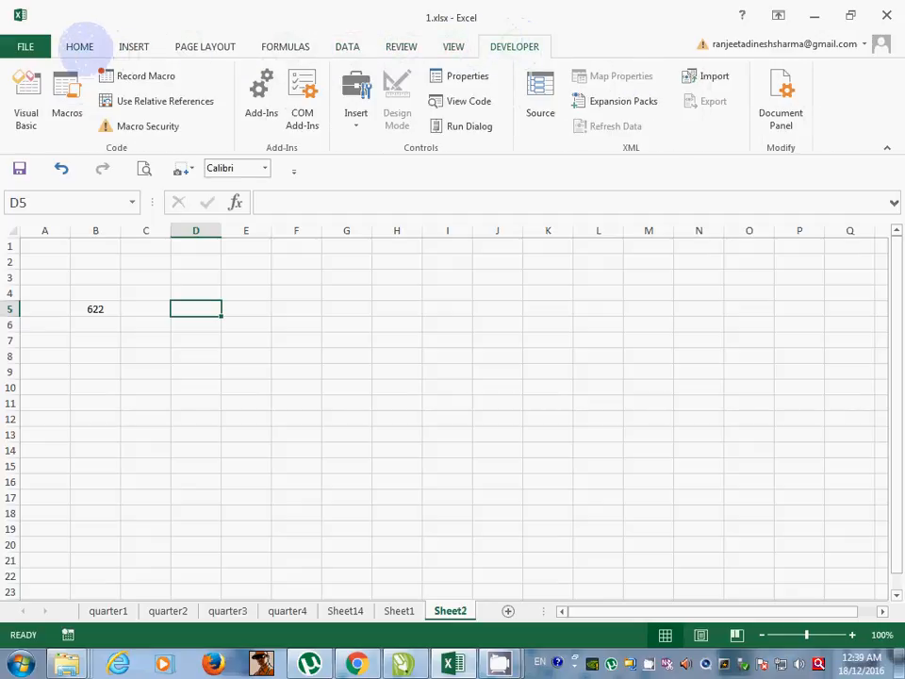
click(80, 47)
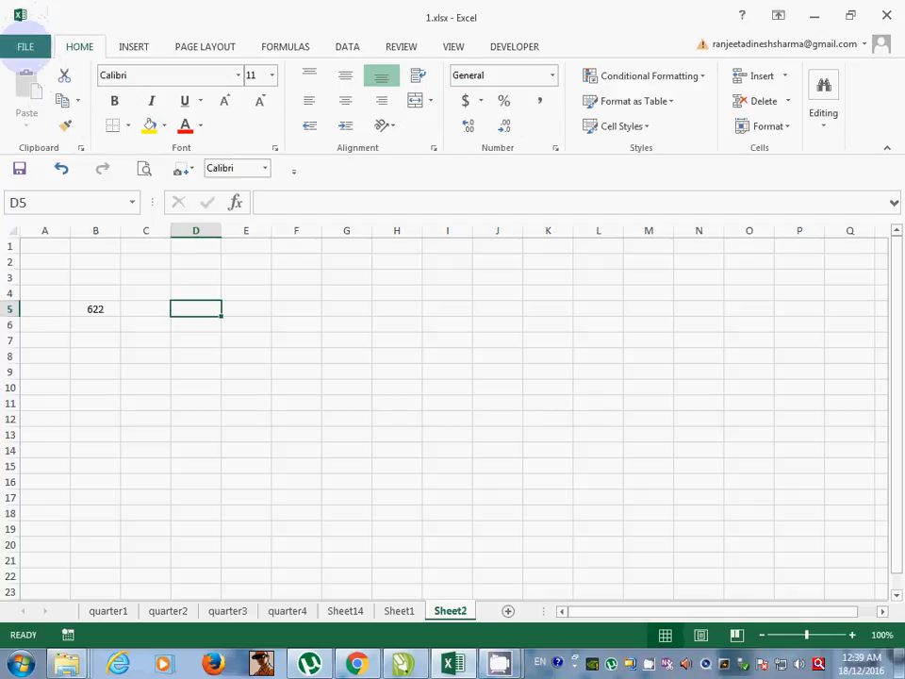
click(25, 46)
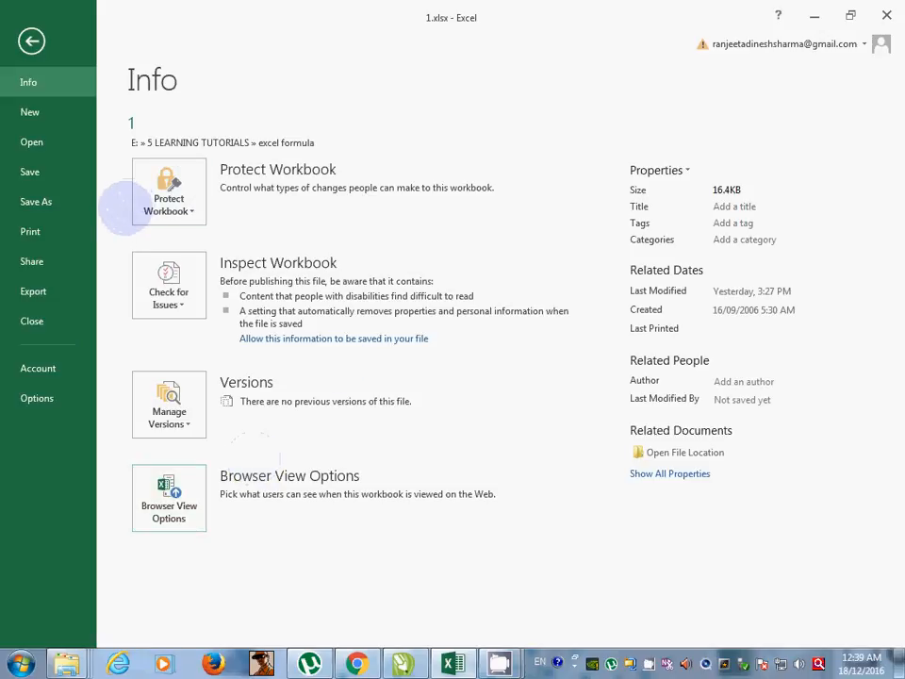
click(31, 41)
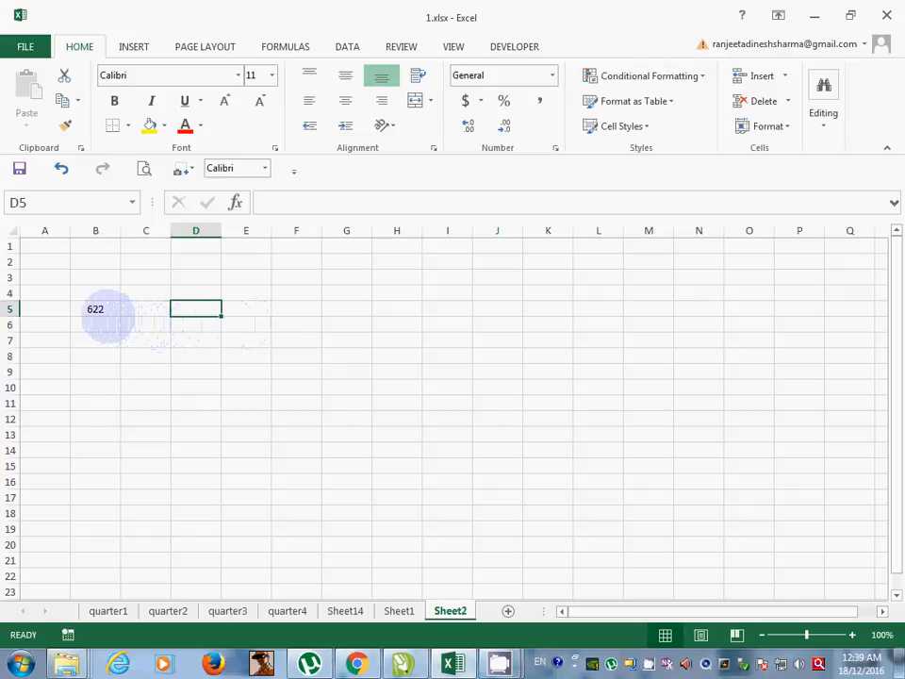
Step: Fill the RANDBETWEEN formula in B5 across to column K and down to row 16
click(102, 311)
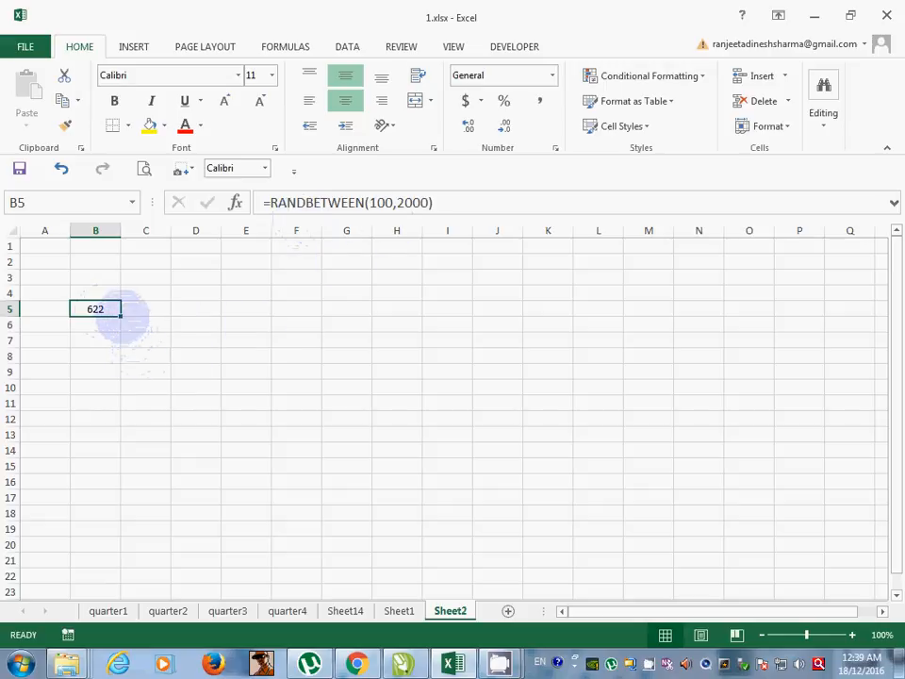
drag(122, 316, 598, 345)
drag(592, 424, 588, 491)
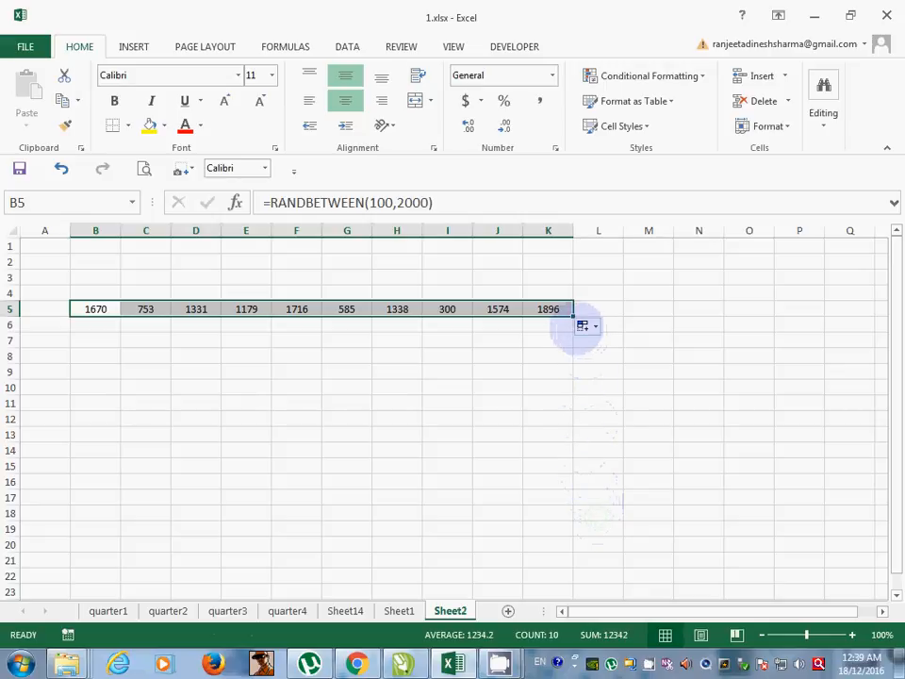
drag(571, 318, 571, 492)
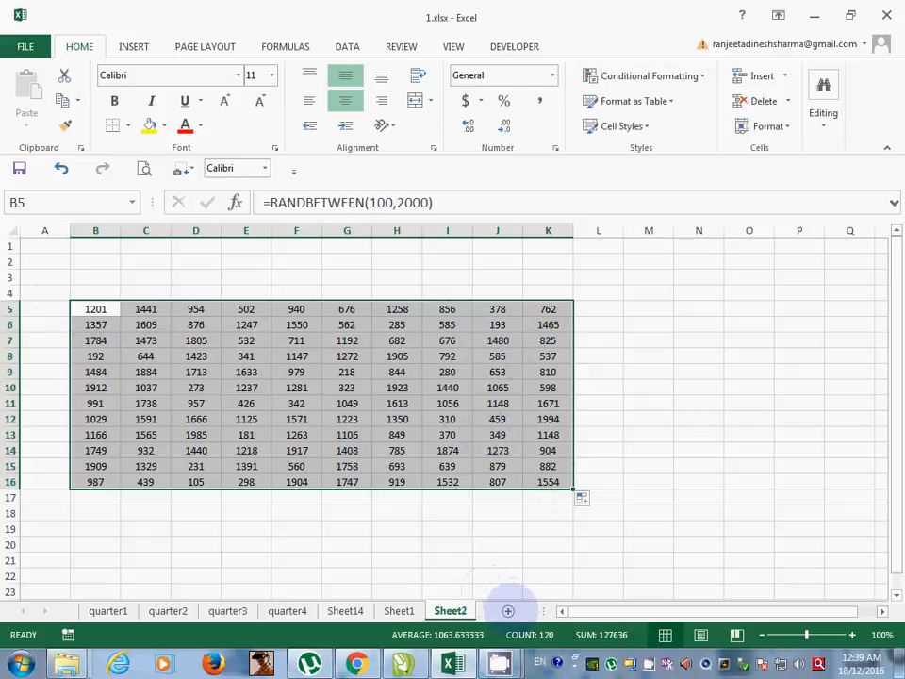
Step: Add a new worksheet after Sheet2 and select its entire row 6
click(507, 611)
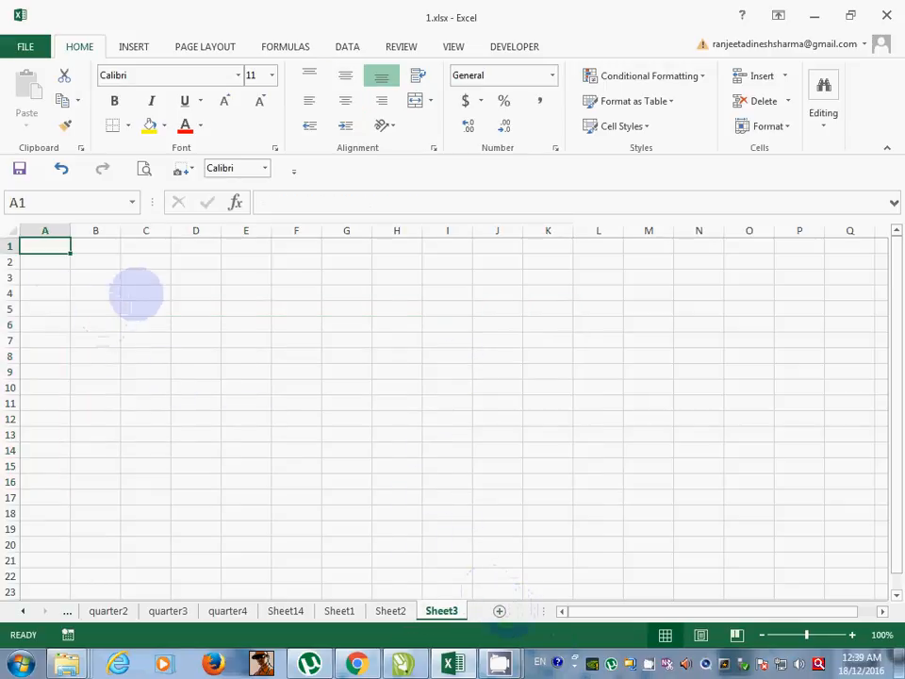
click(147, 277)
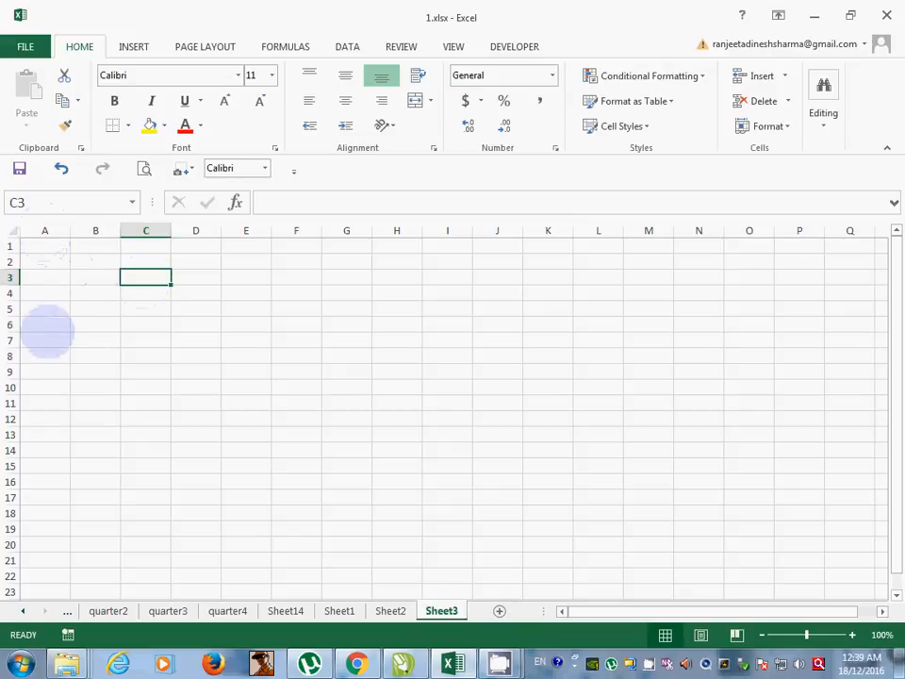
click(11, 324)
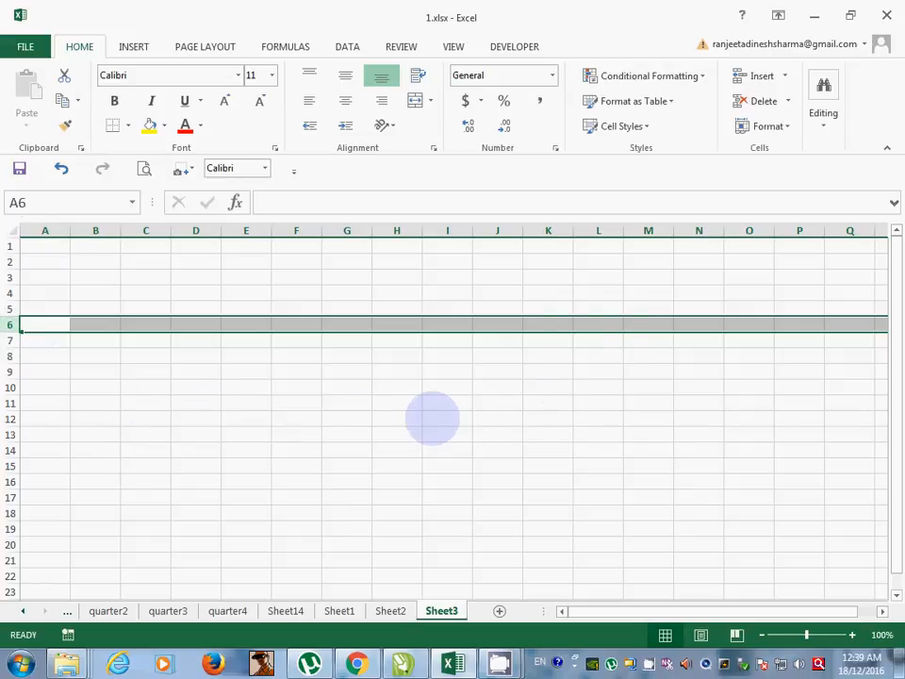
Step: Enter 1 in cell E6 and 2 in cell E7
click(246, 324)
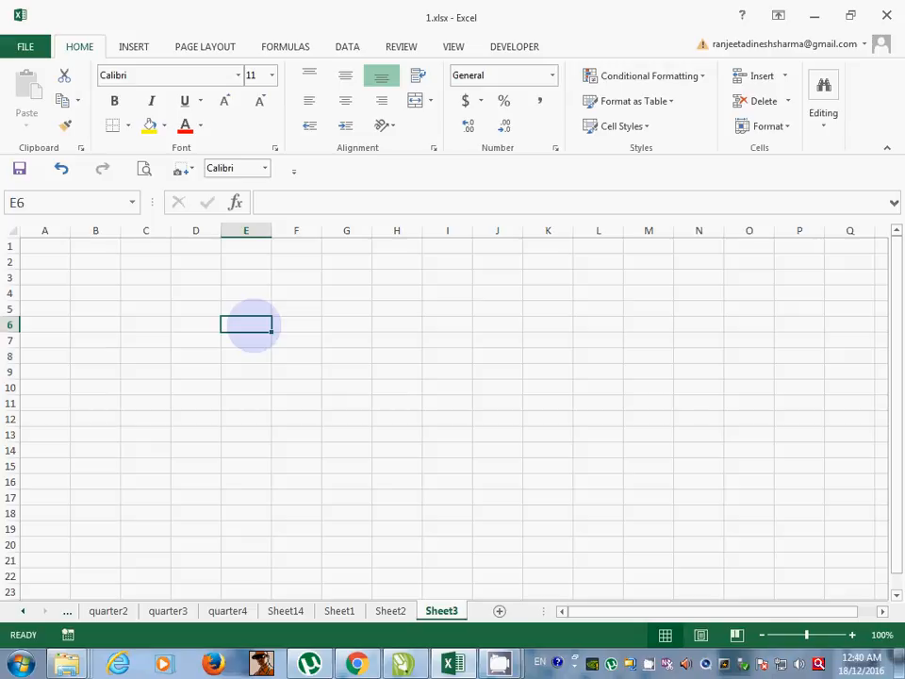
text(1)
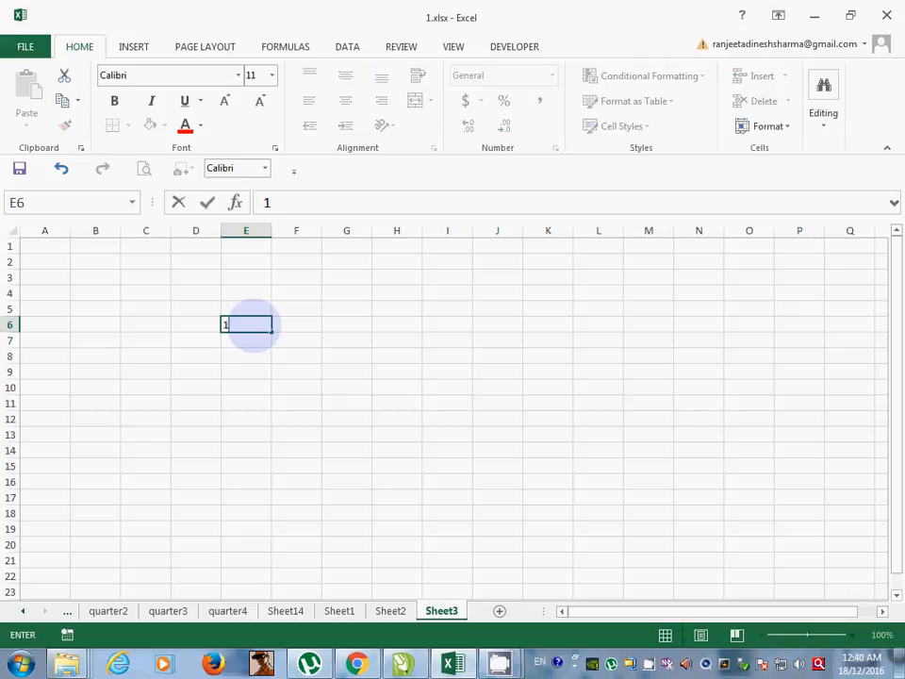
key(Return)
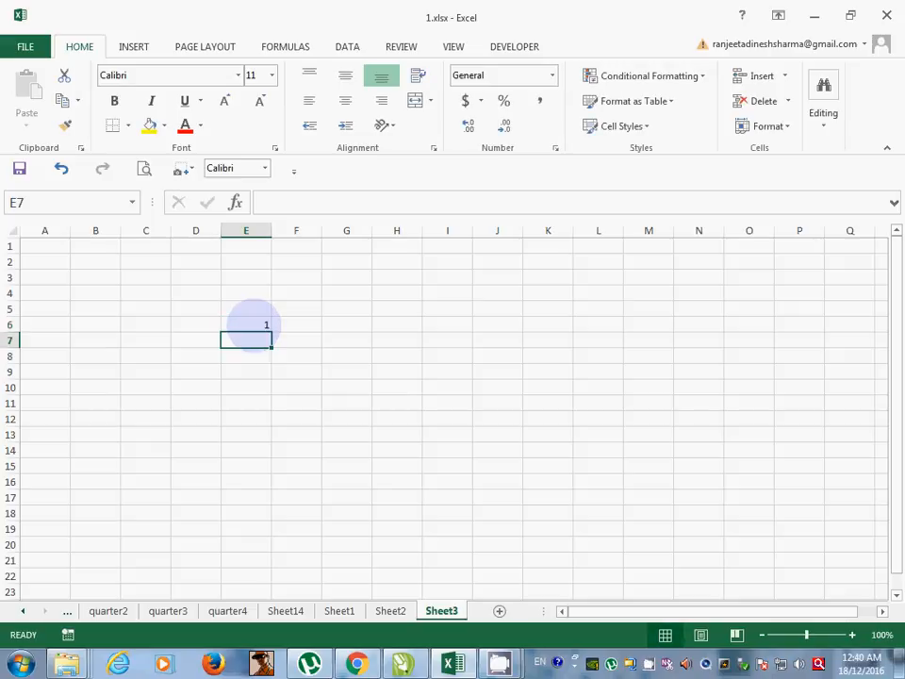
text(2)
click(262, 341)
Step: Centre E6:E7 horizontally and fill the number series down column E through row 20
drag(263, 321, 260, 341)
click(345, 100)
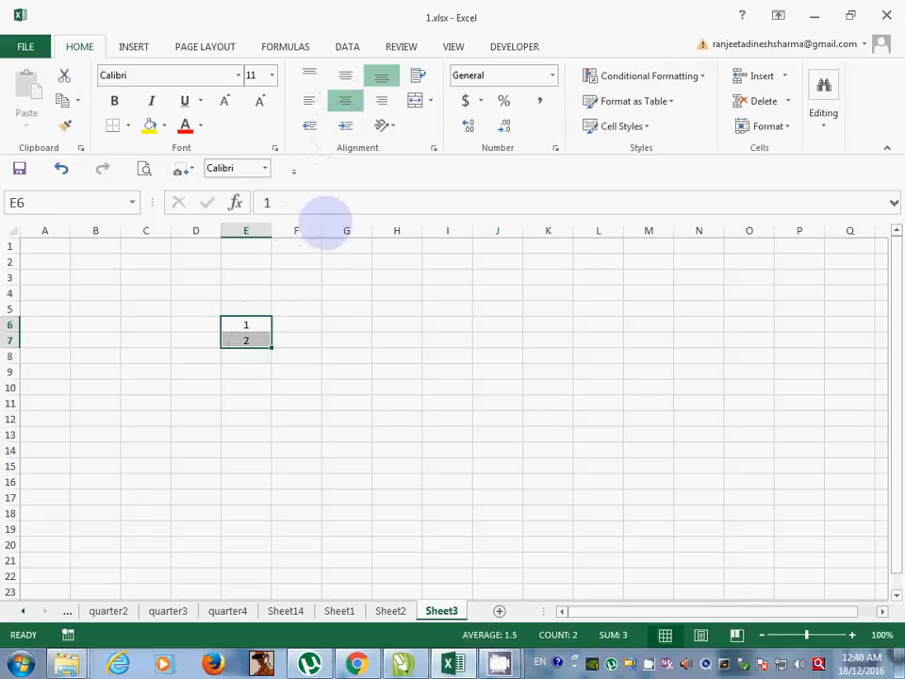
drag(271, 348, 271, 474)
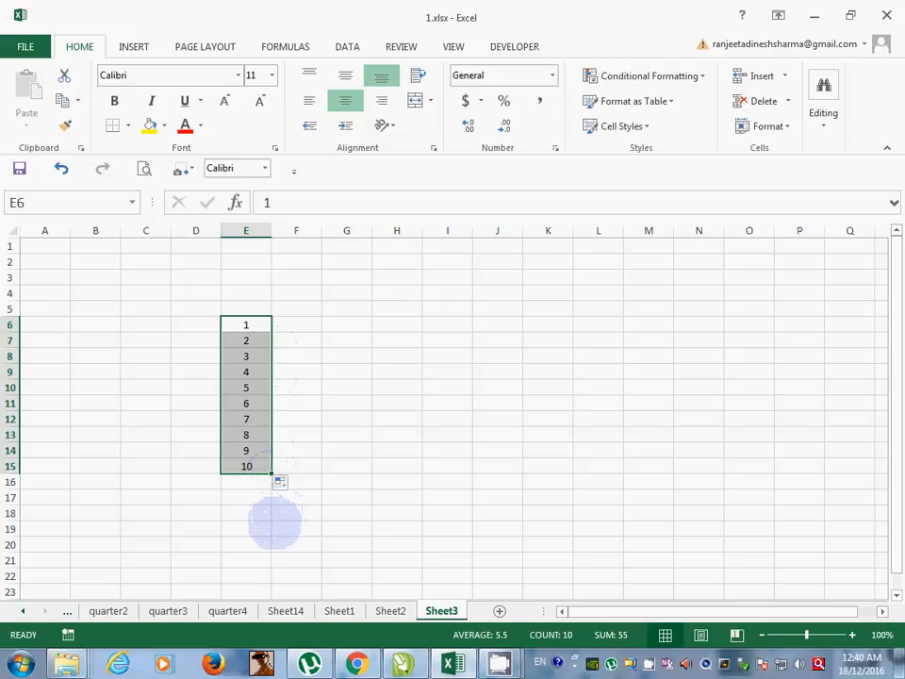
drag(271, 473, 286, 560)
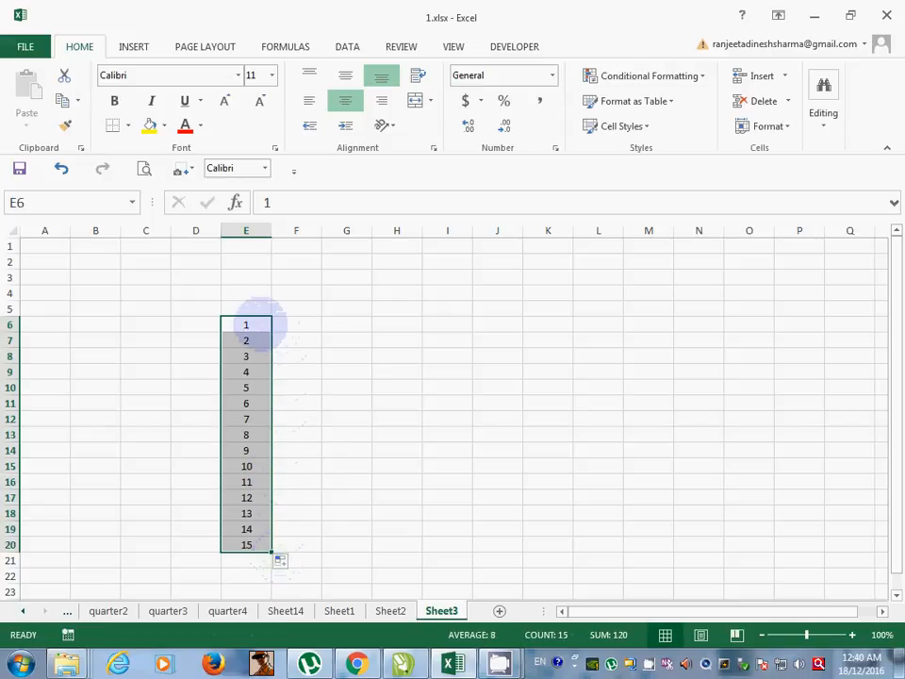
Step: Enter 2 in F6 and 3 in G6, continuing the row that starts with 1 in E6
click(260, 324)
click(294, 325)
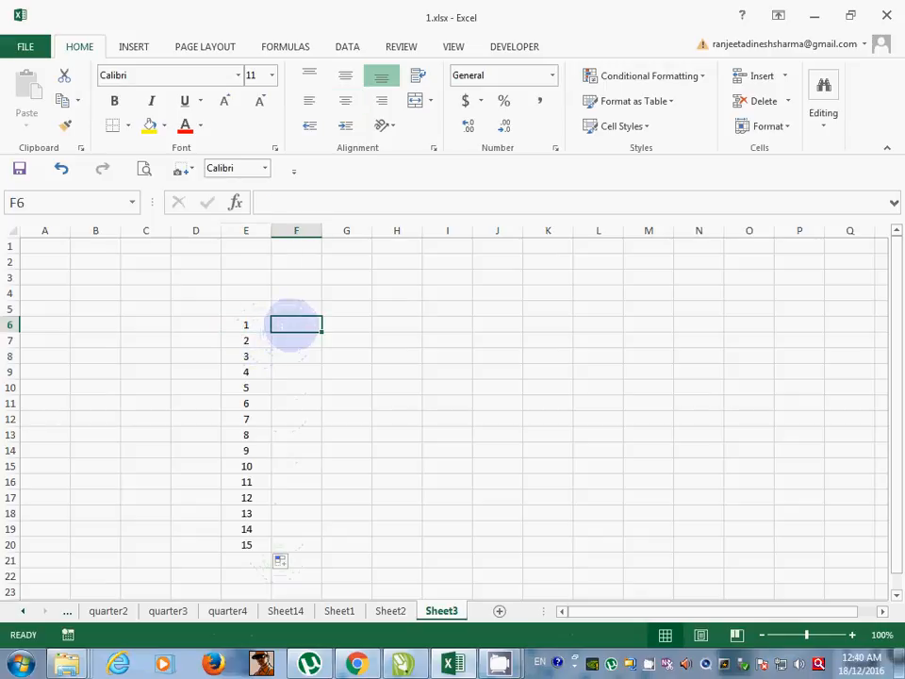
text(2)
click(337, 324)
text(3)
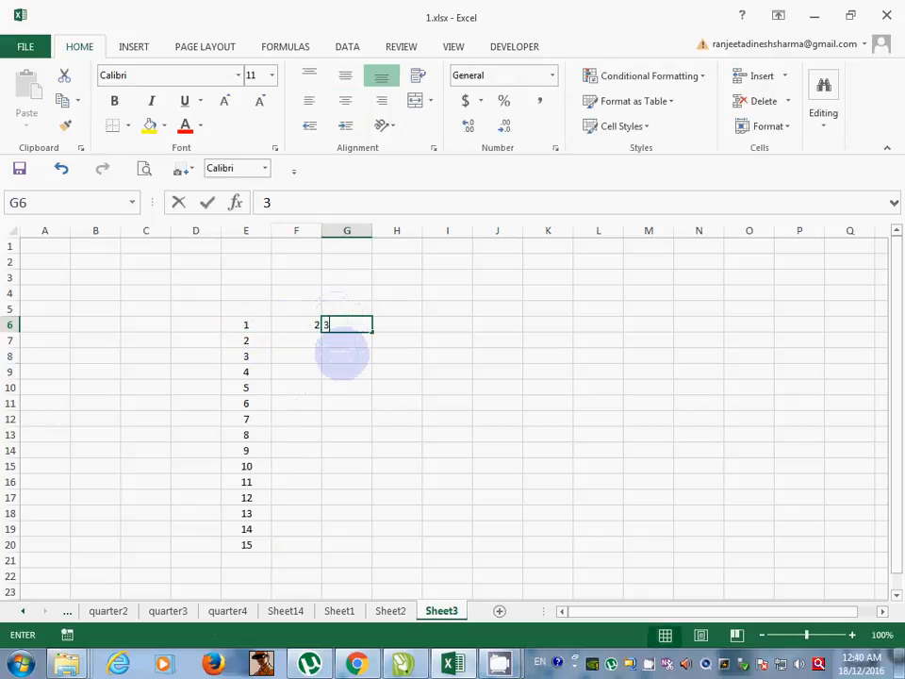
click(341, 354)
Step: Centre E6:G6 horizontally and vertically, then fill the series across to column P and down to row 20
drag(253, 326, 356, 325)
click(345, 100)
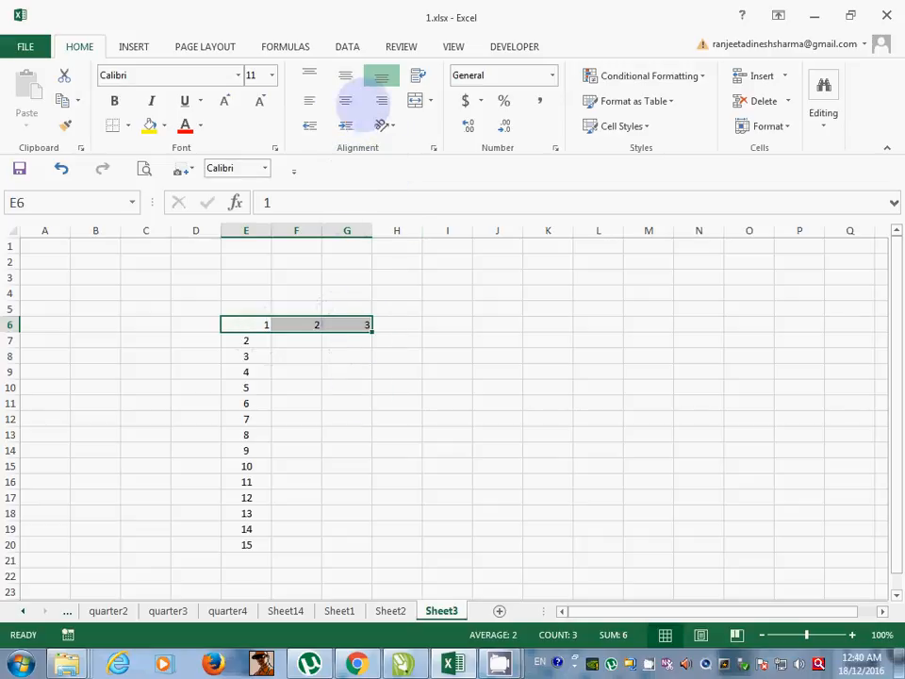
click(345, 75)
click(345, 100)
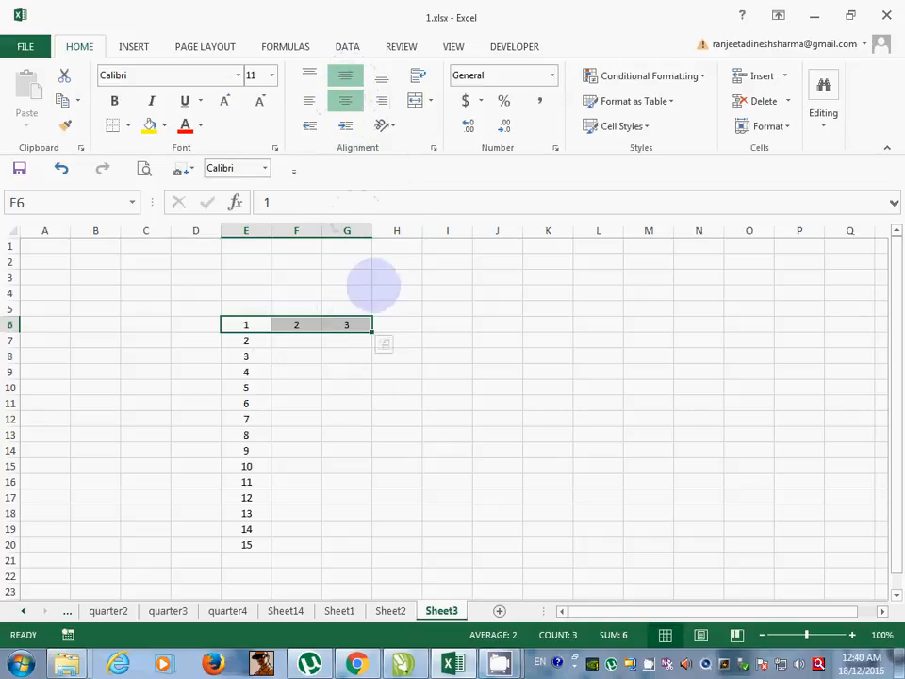
drag(373, 332, 804, 543)
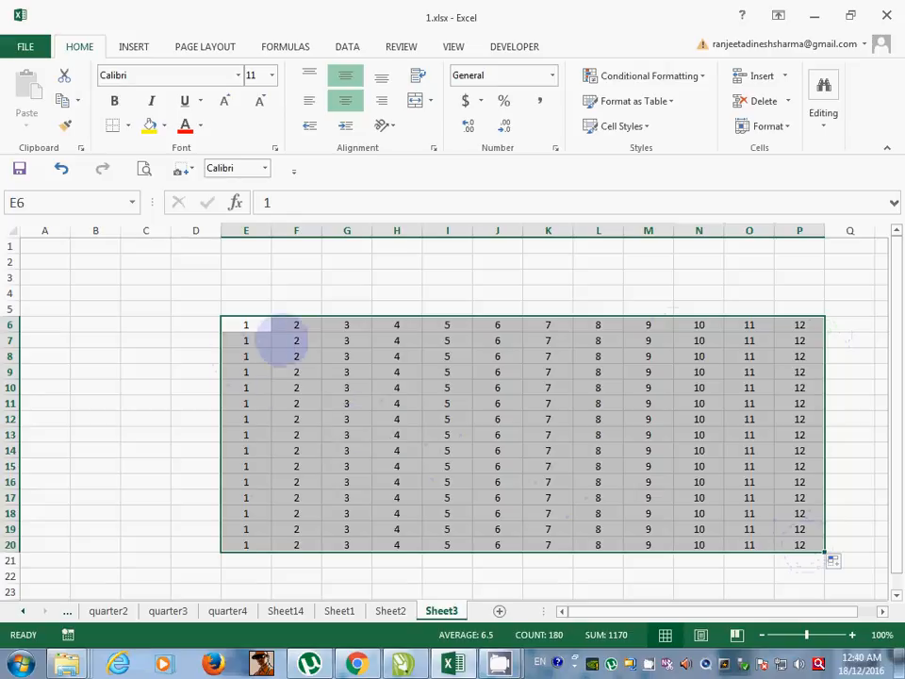
Step: Replace the value in F6 with JAN and fill the month series down through F20
click(296, 325)
text(JA)
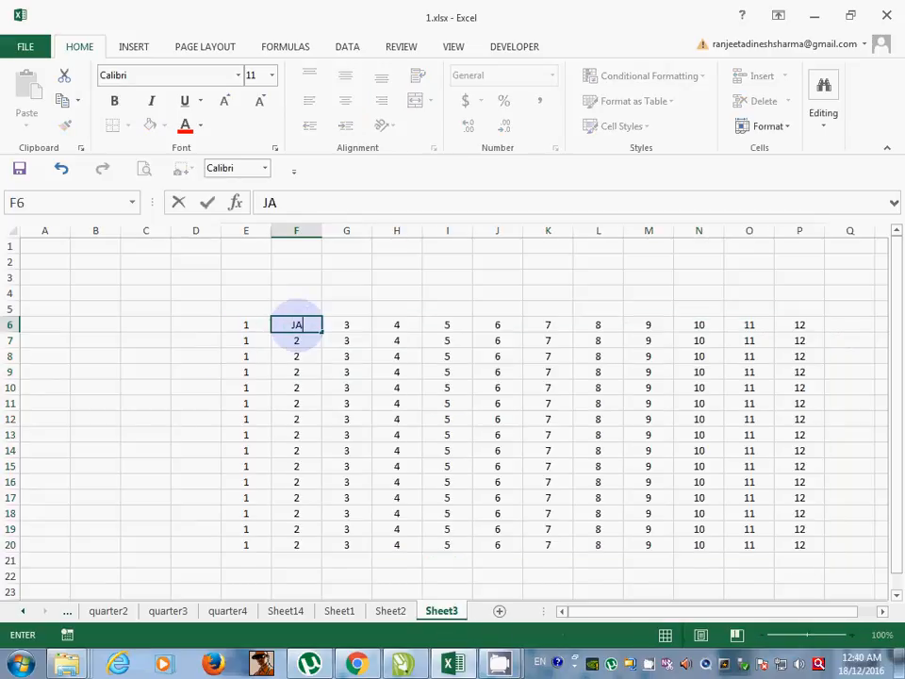
text(N)
click(346, 304)
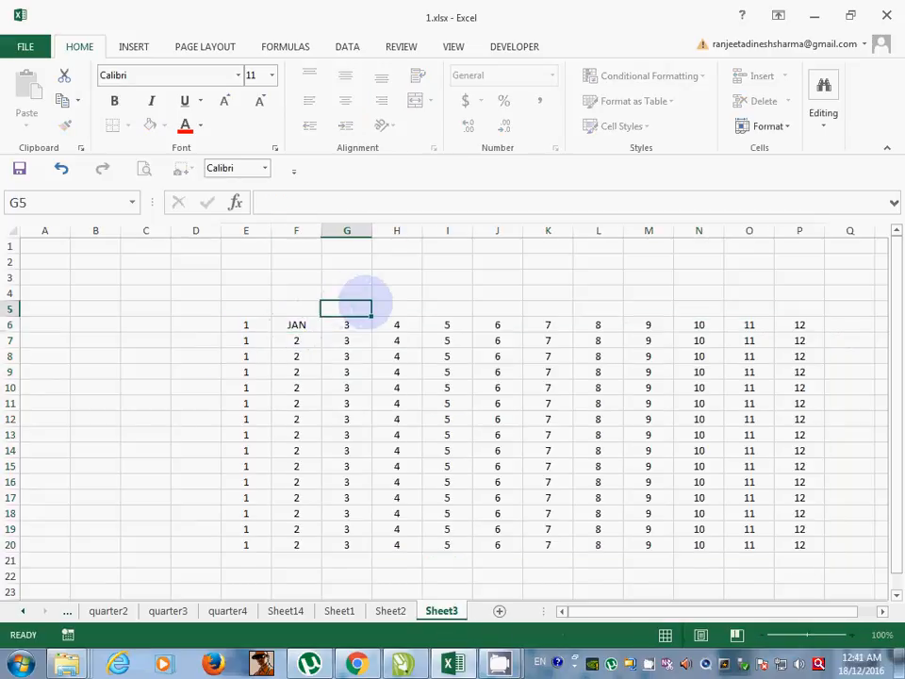
click(314, 326)
drag(321, 332, 321, 552)
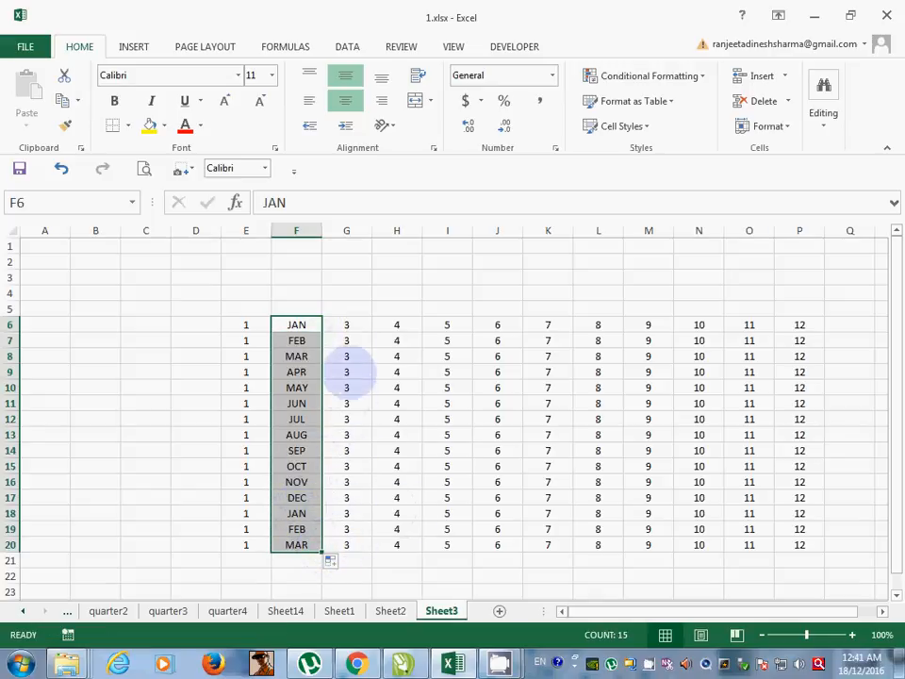
Step: Enter SUN in I4 and fill the weekday series down through I18
click(445, 290)
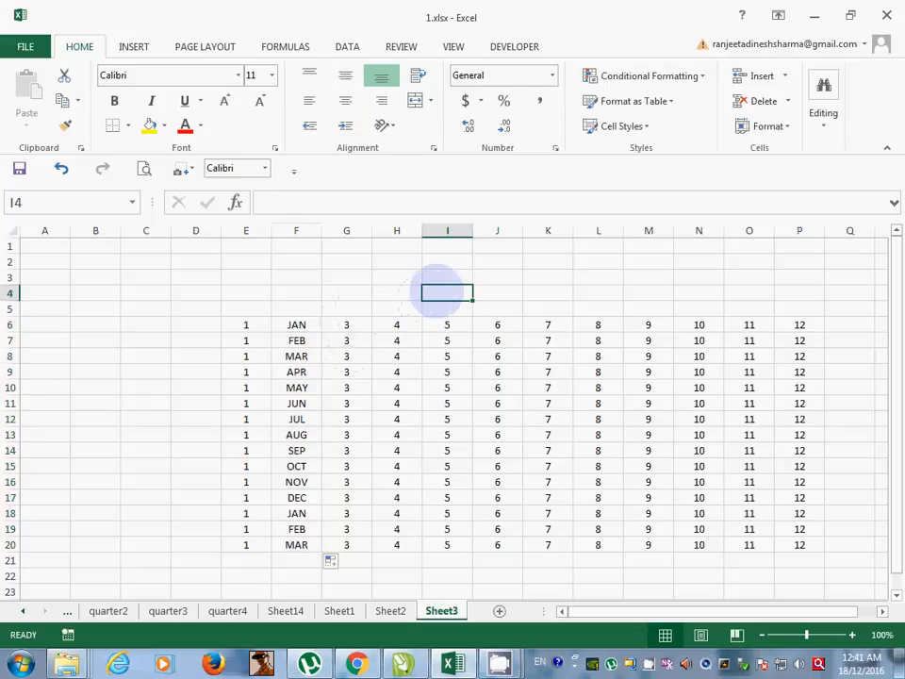
text(SUN)
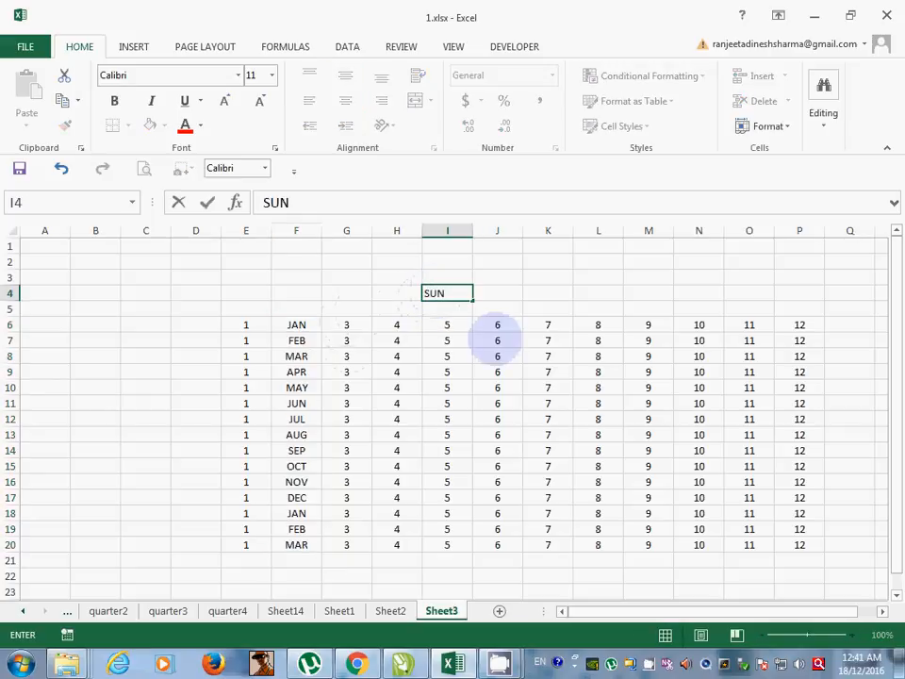
click(497, 356)
click(448, 293)
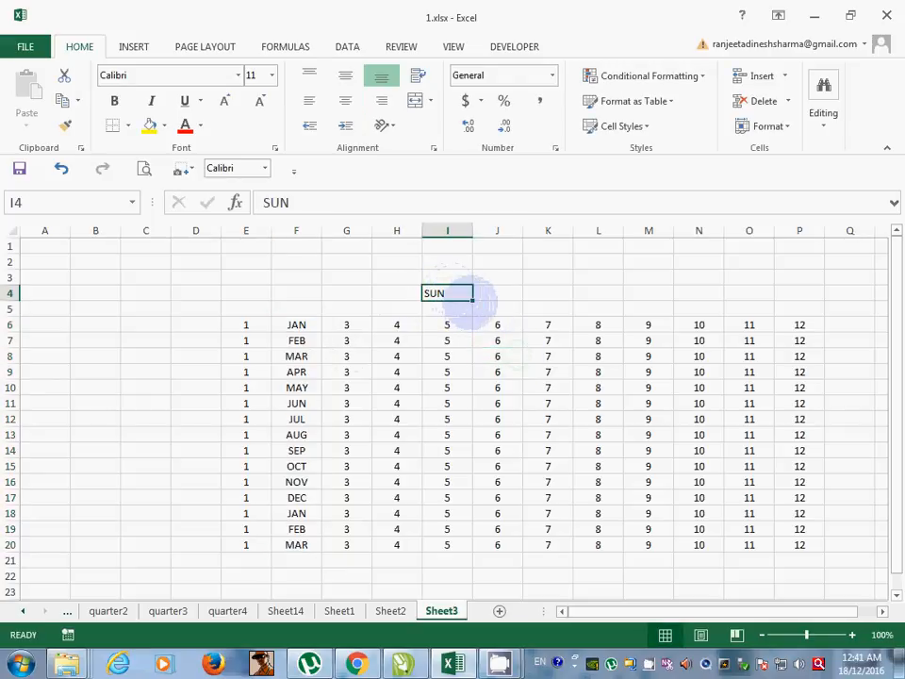
drag(473, 298, 471, 517)
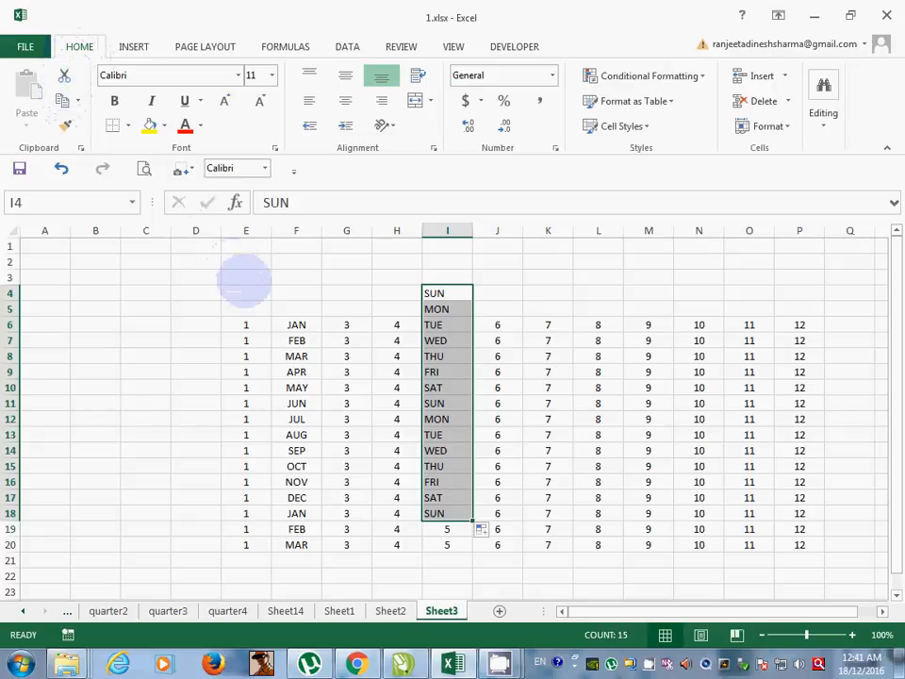
Step: Cut JAN from F6, then clear the contents of that cell
click(296, 324)
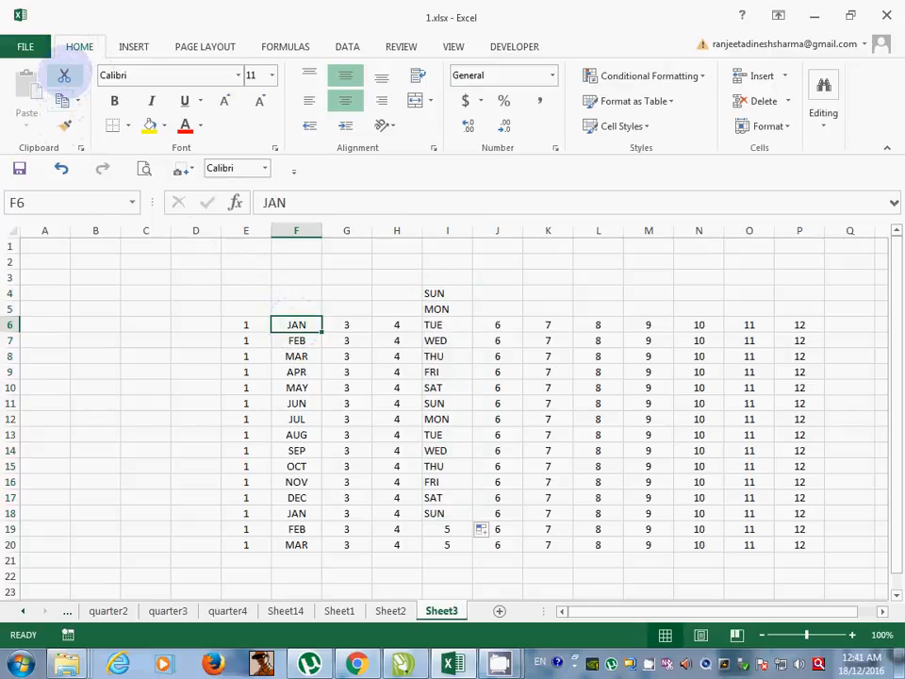
click(64, 76)
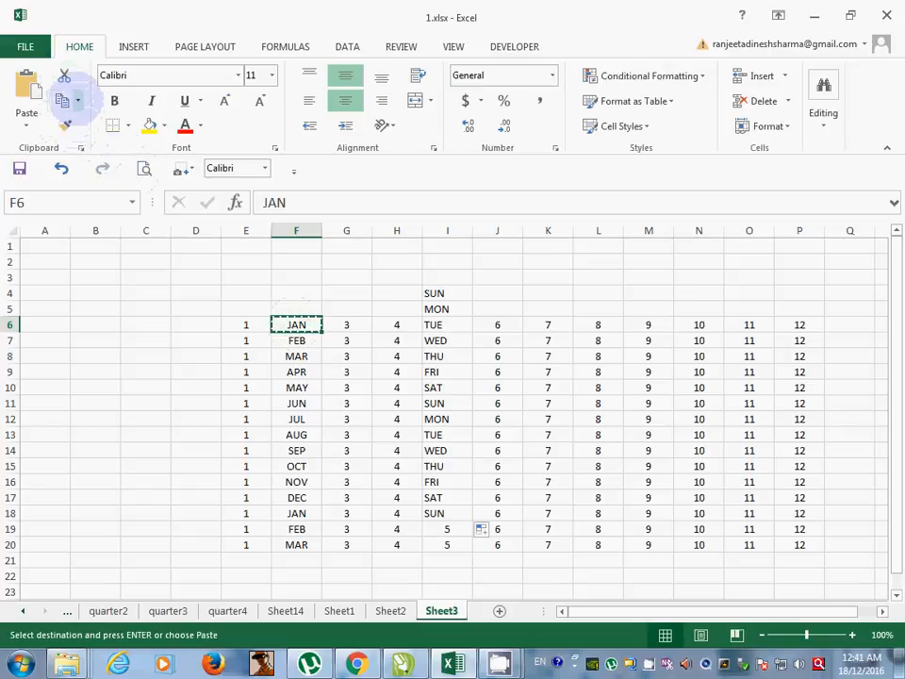
click(78, 101)
click(363, 328)
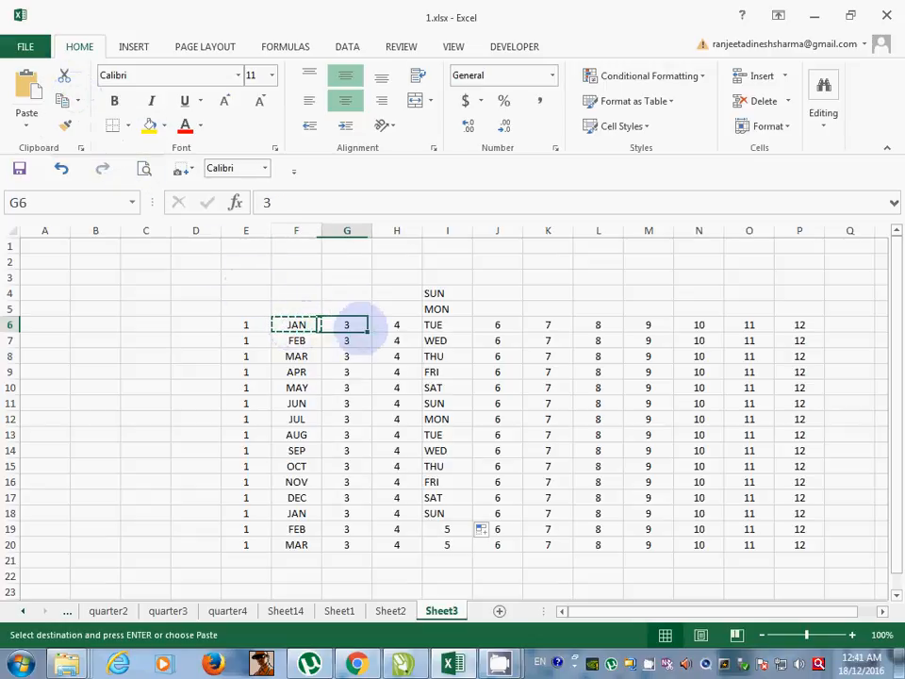
click(300, 327)
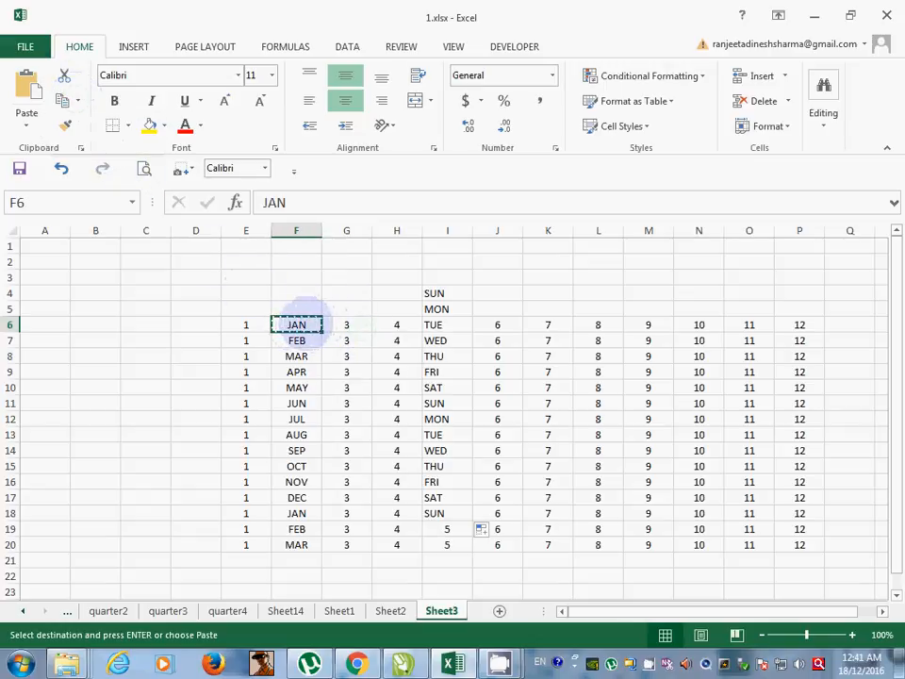
key(Delete)
click(301, 340)
click(300, 320)
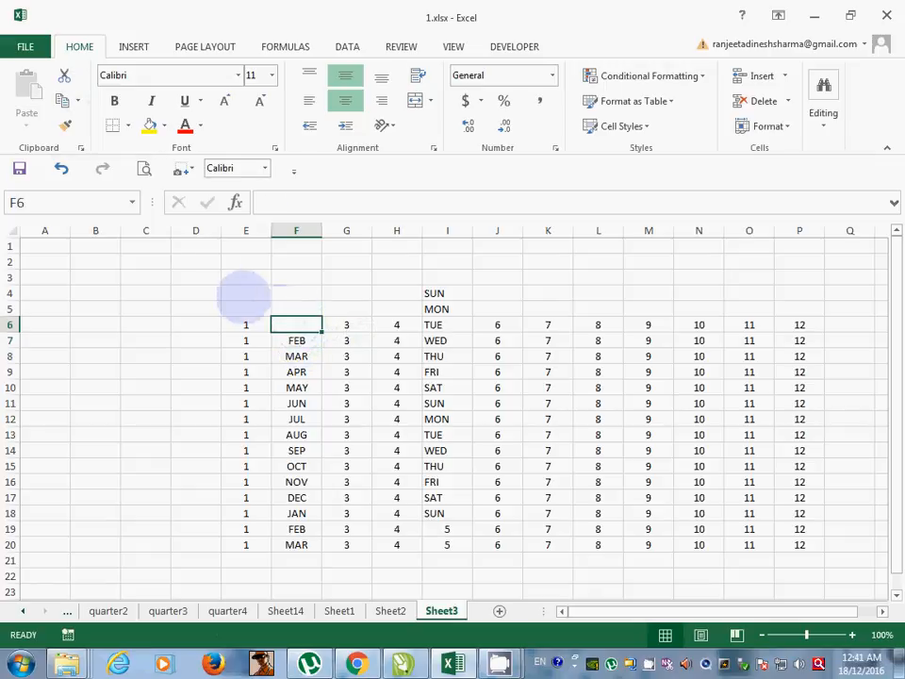
Step: Copy the 3 in G6 and paste it into C5
click(75, 101)
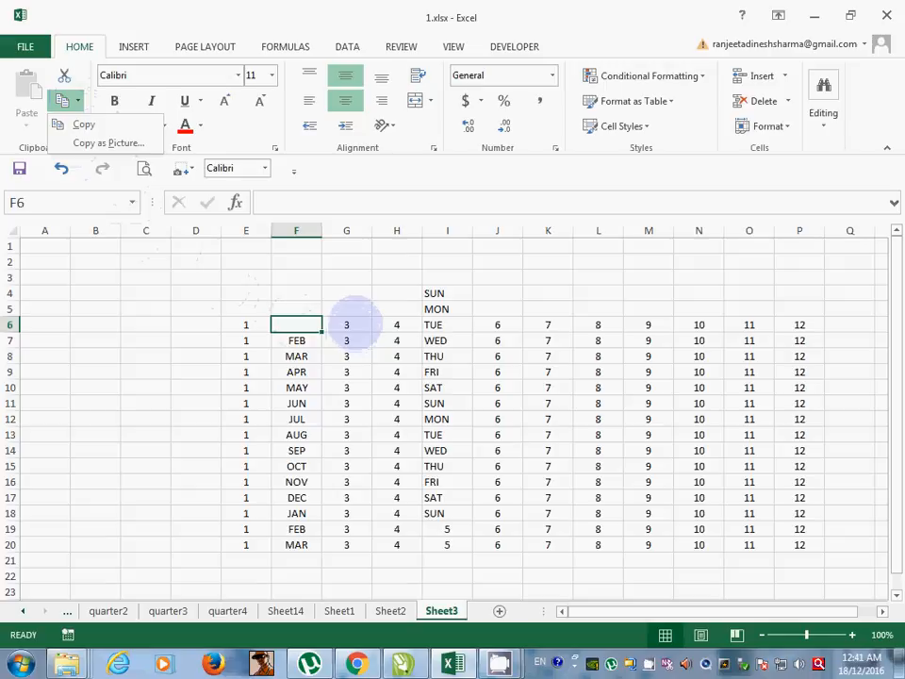
click(347, 323)
click(347, 324)
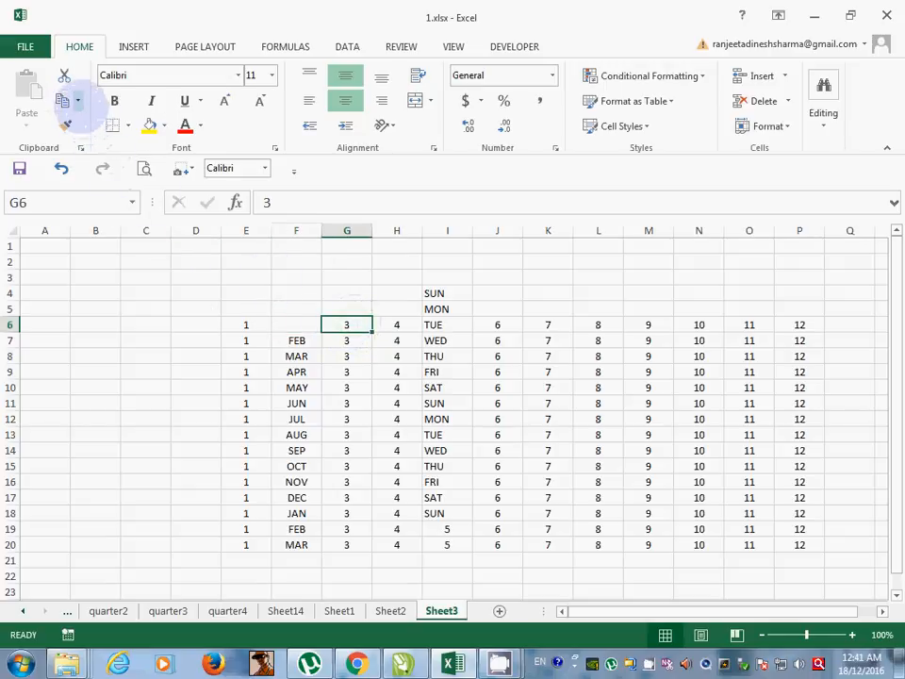
click(77, 101)
click(68, 123)
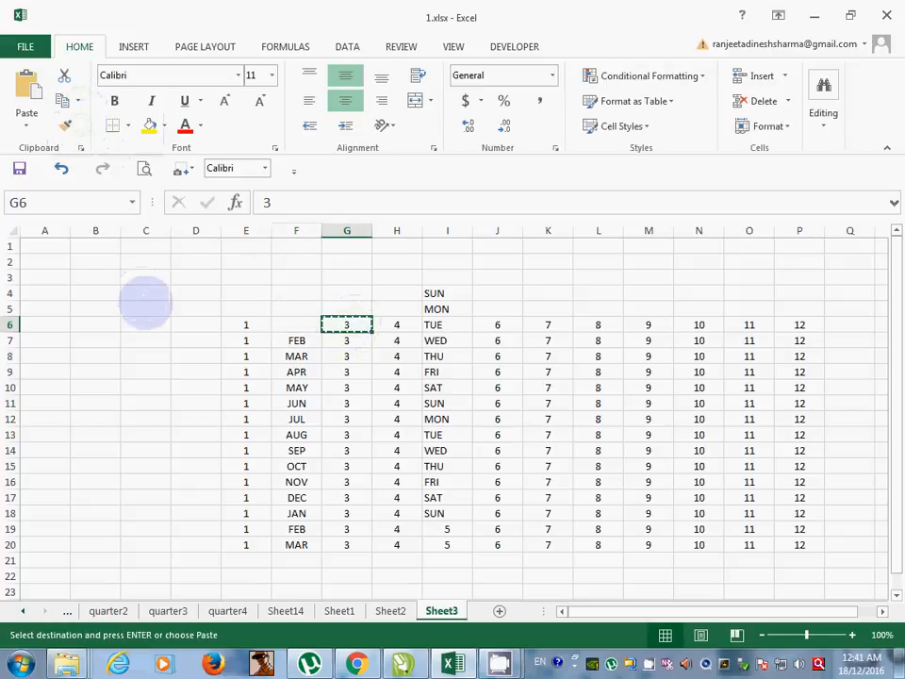
click(145, 306)
click(77, 101)
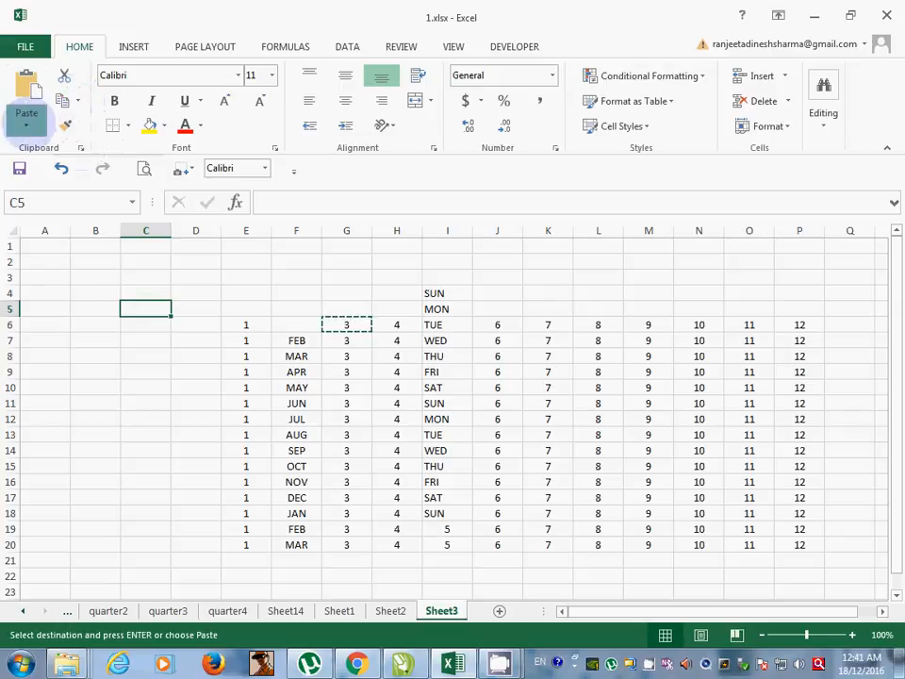
click(26, 120)
click(21, 170)
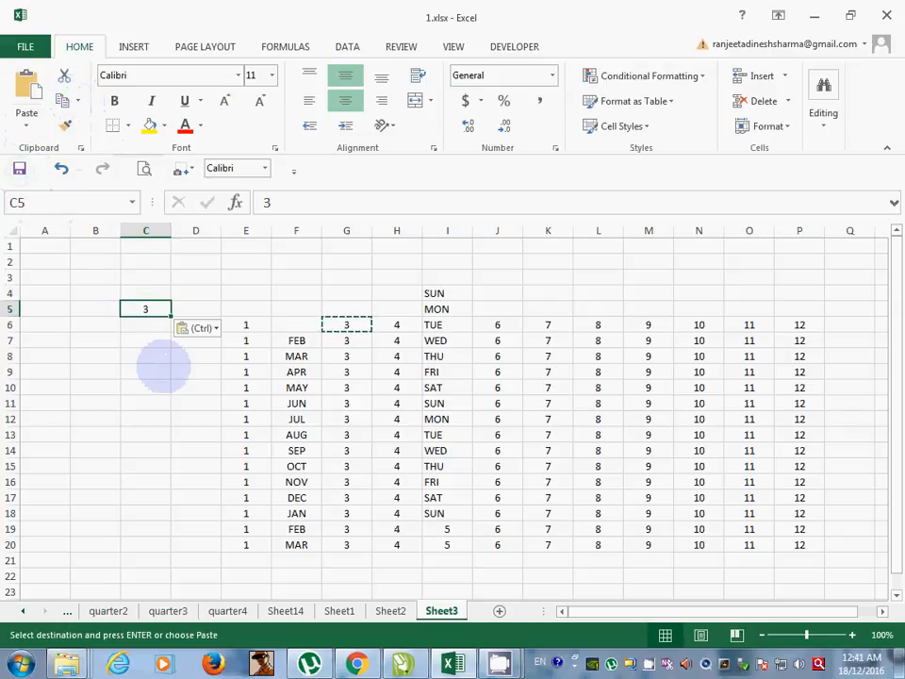
click(162, 368)
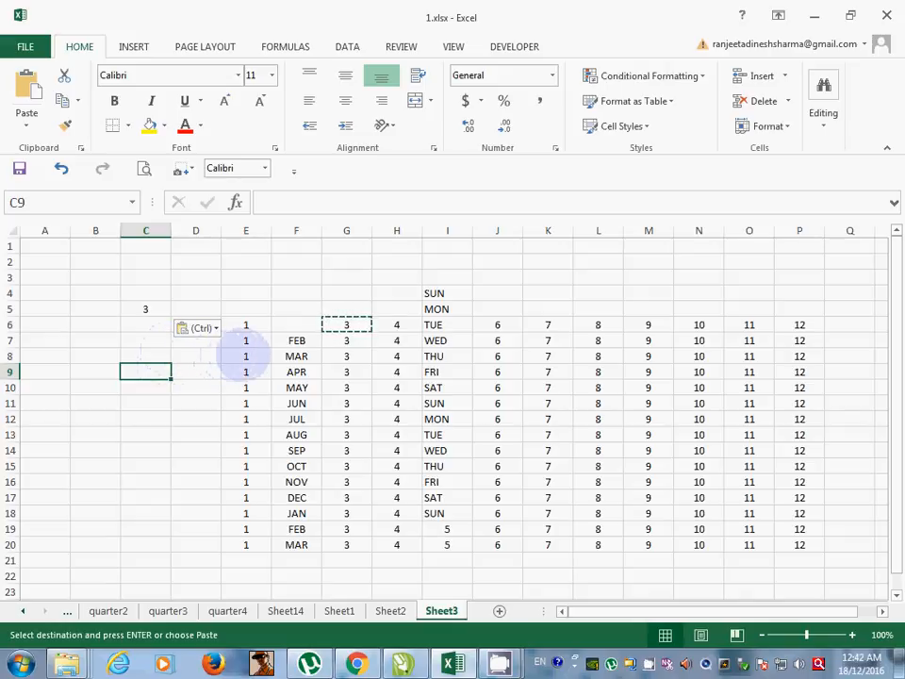
Step: Use Format Painter to copy the formatting of I4:I12 to C6:C15, and from there to column H from H14 down
click(294, 320)
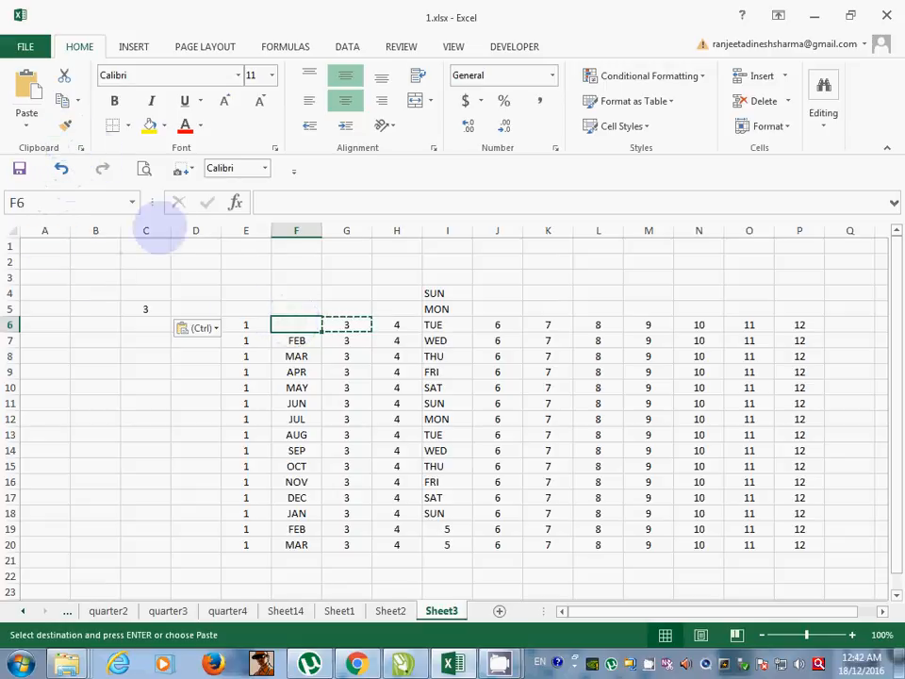
drag(435, 294, 449, 419)
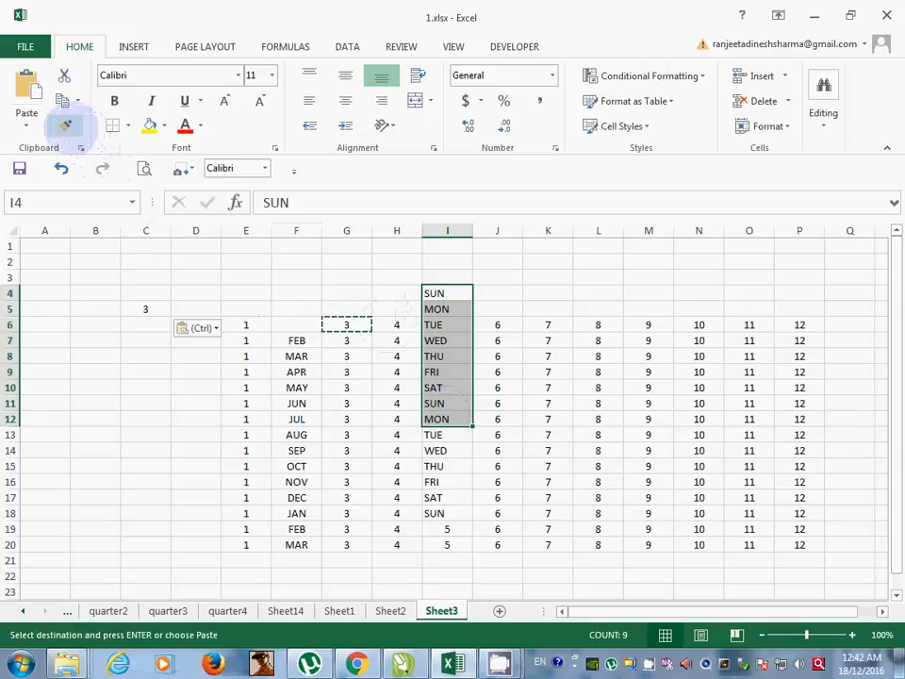
click(65, 126)
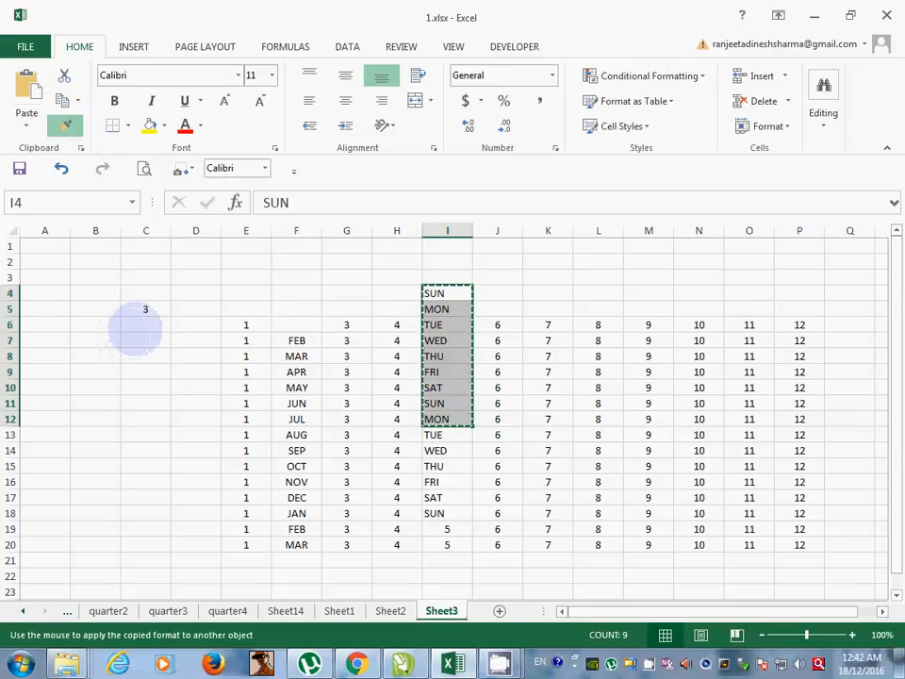
drag(135, 329, 156, 467)
click(65, 125)
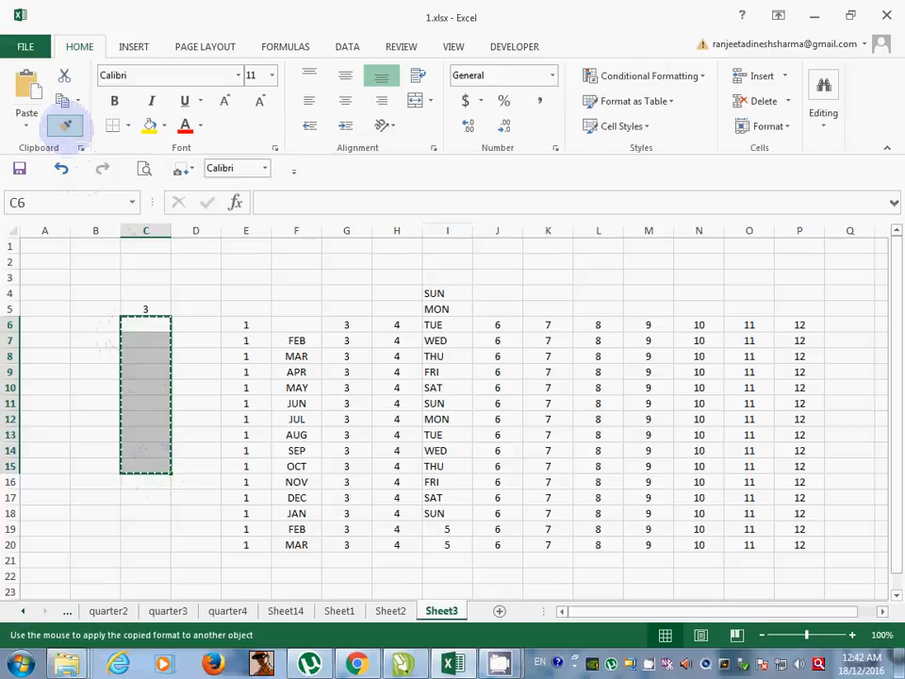
drag(396, 451, 396, 576)
Step: Paint the formatting of I4:I13 onto C6:C15, and from there onto the months in F11:F20
mouse_move(440, 293)
mouse_down()
mouse_move(450, 438)
mouse_move(471, 436)
mouse_up()
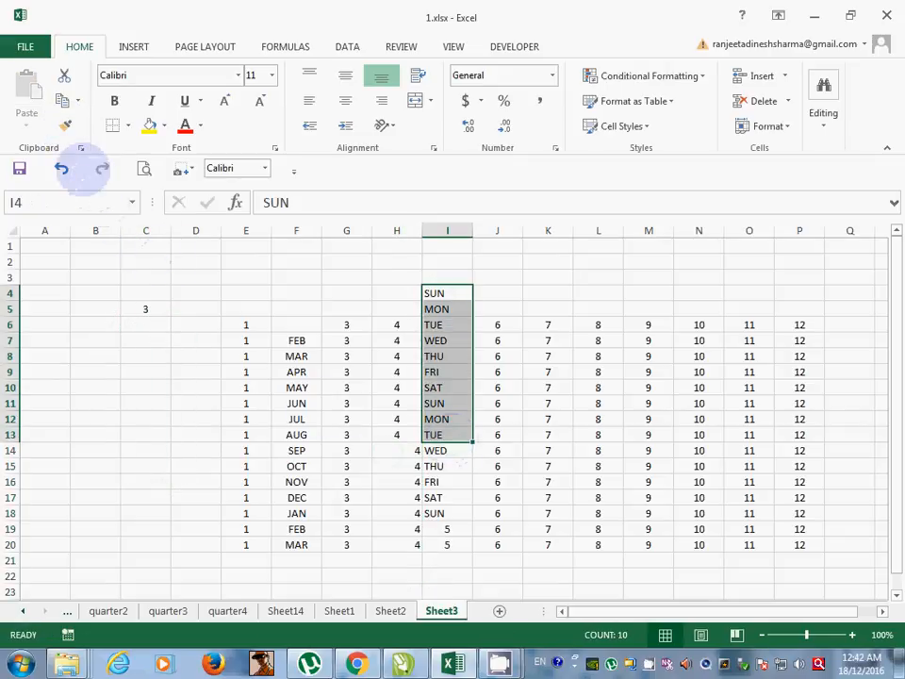
click(65, 126)
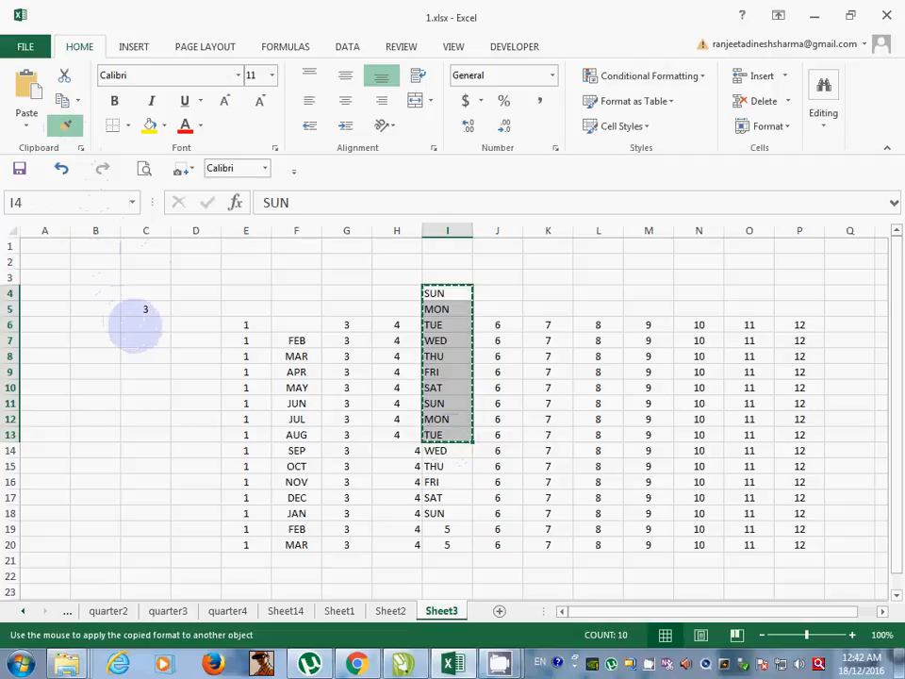
drag(135, 324, 145, 466)
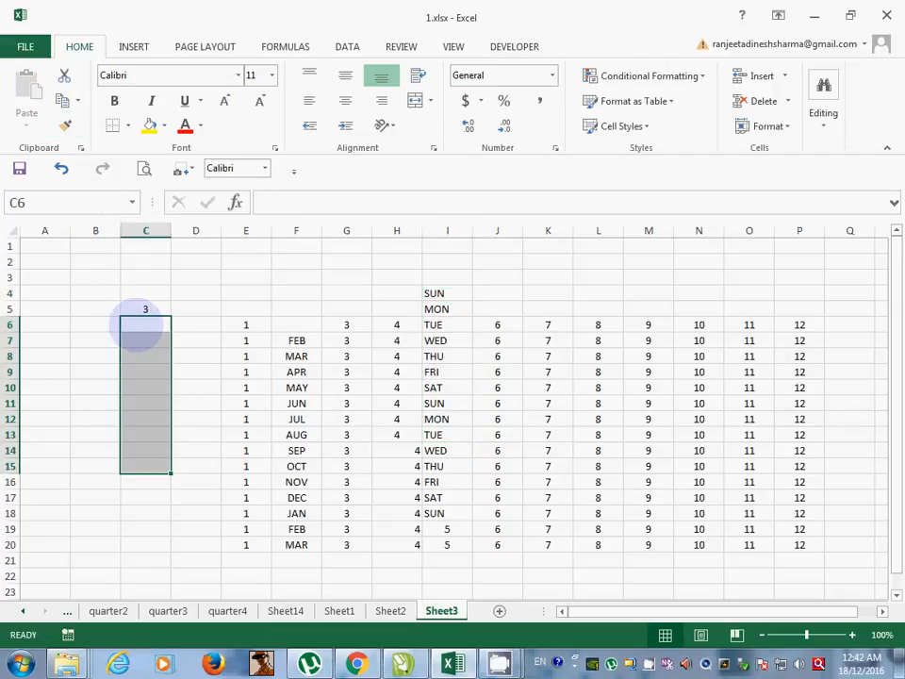
click(65, 126)
click(285, 401)
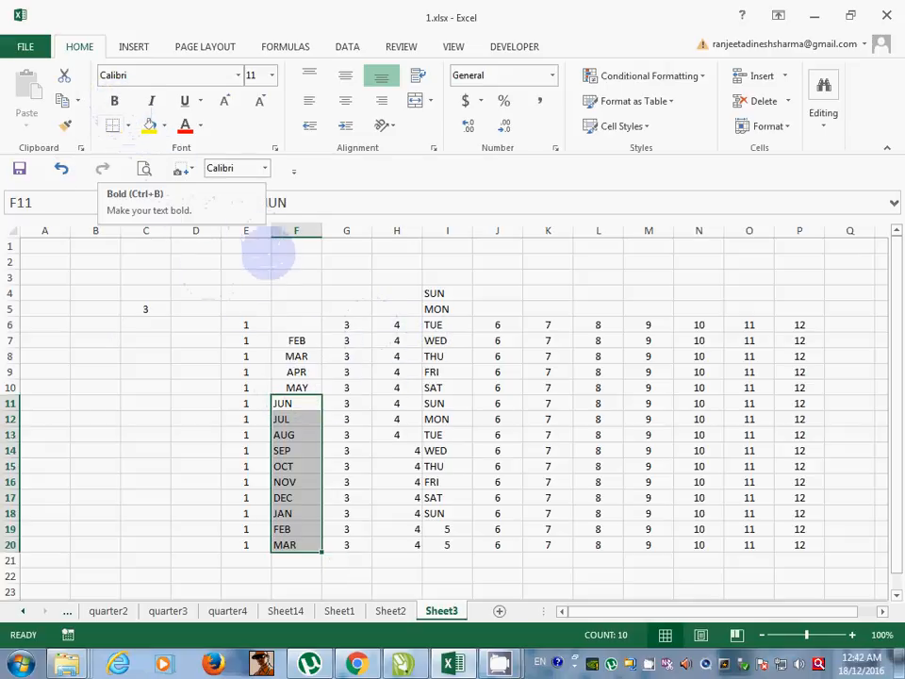
Step: Make E6:E20 bold, italic and underlined, then enlarge its font and reduce it back to size 11
drag(246, 324, 249, 547)
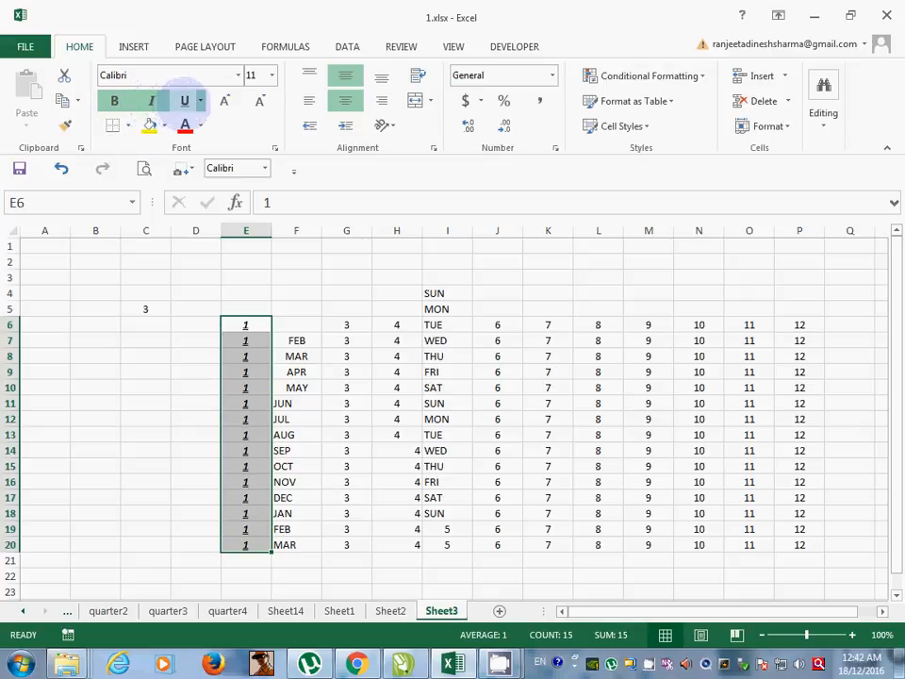
click(225, 100)
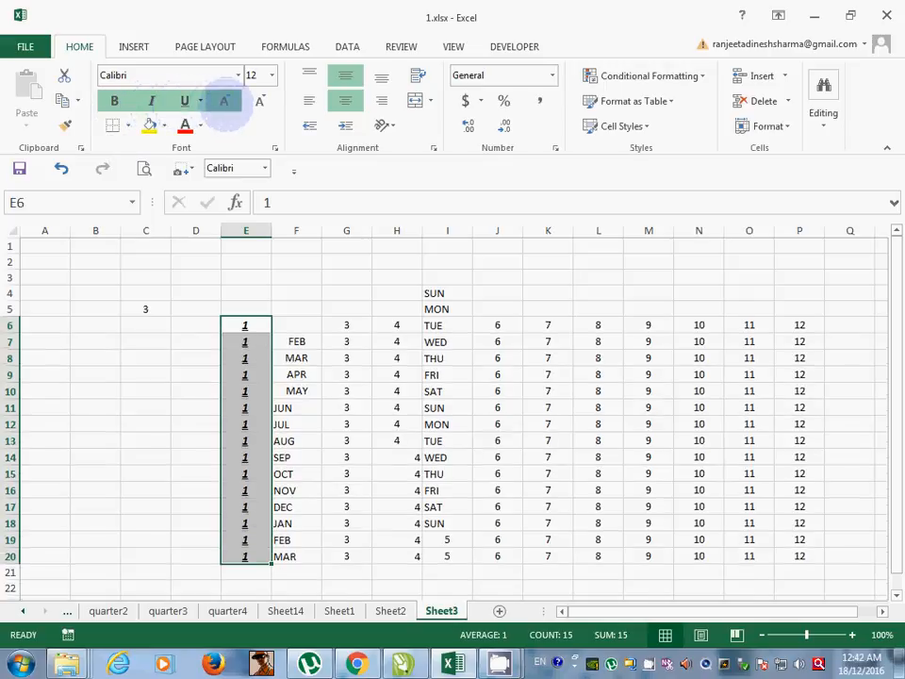
click(225, 100)
click(260, 101)
click(260, 101)
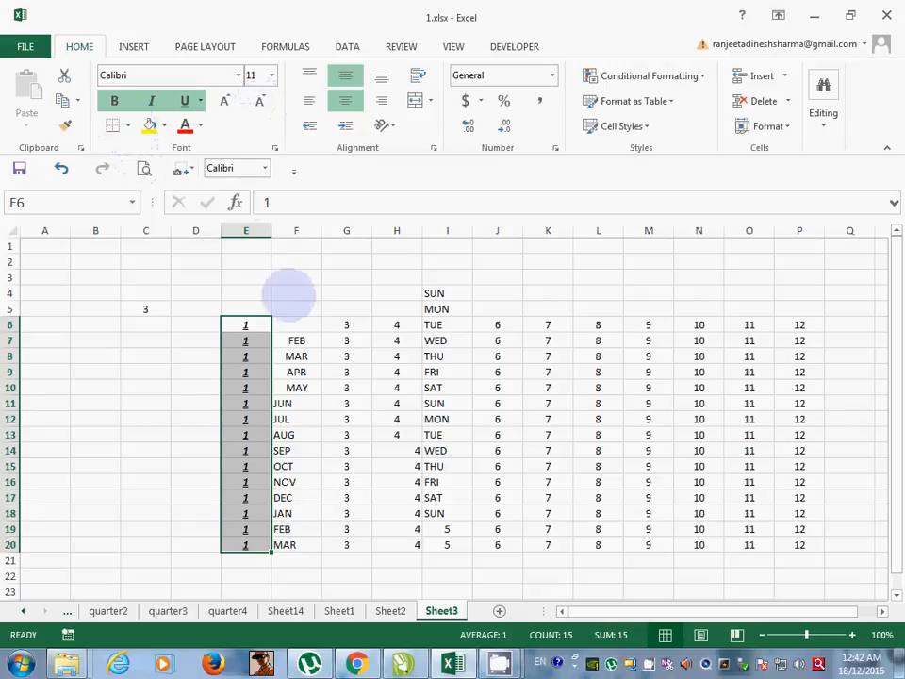
Step: Apply All Borders to the range D3:L16
click(296, 294)
drag(173, 277, 587, 480)
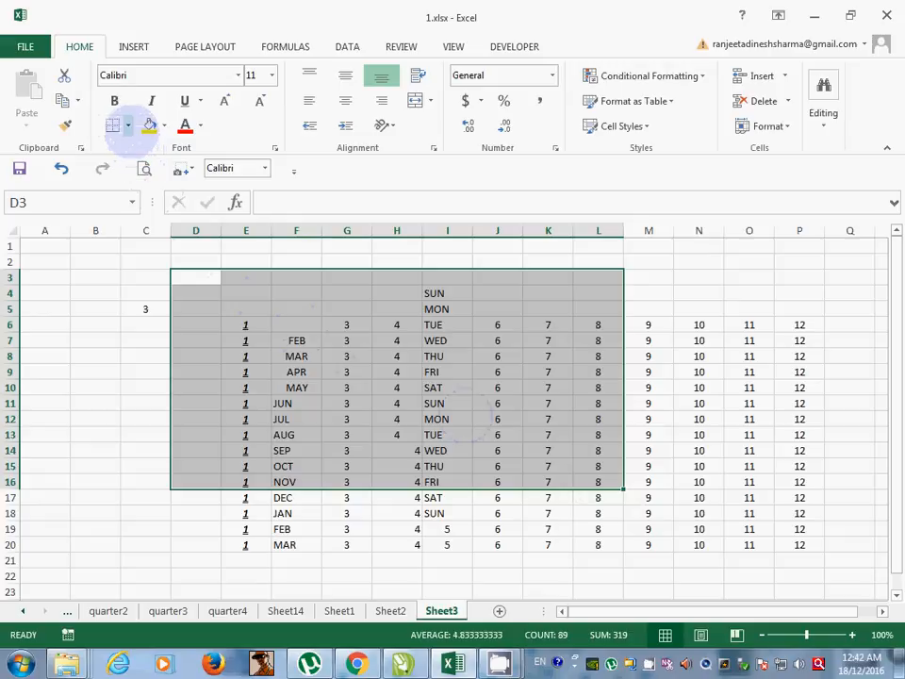
click(126, 126)
click(145, 262)
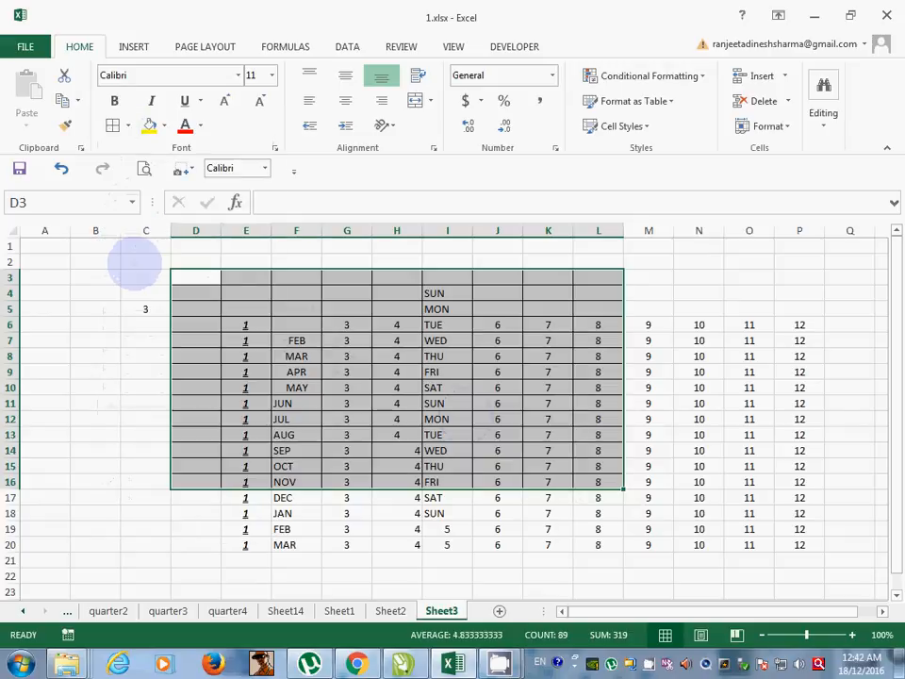
Step: Apply a Top Border to cell J5
click(127, 125)
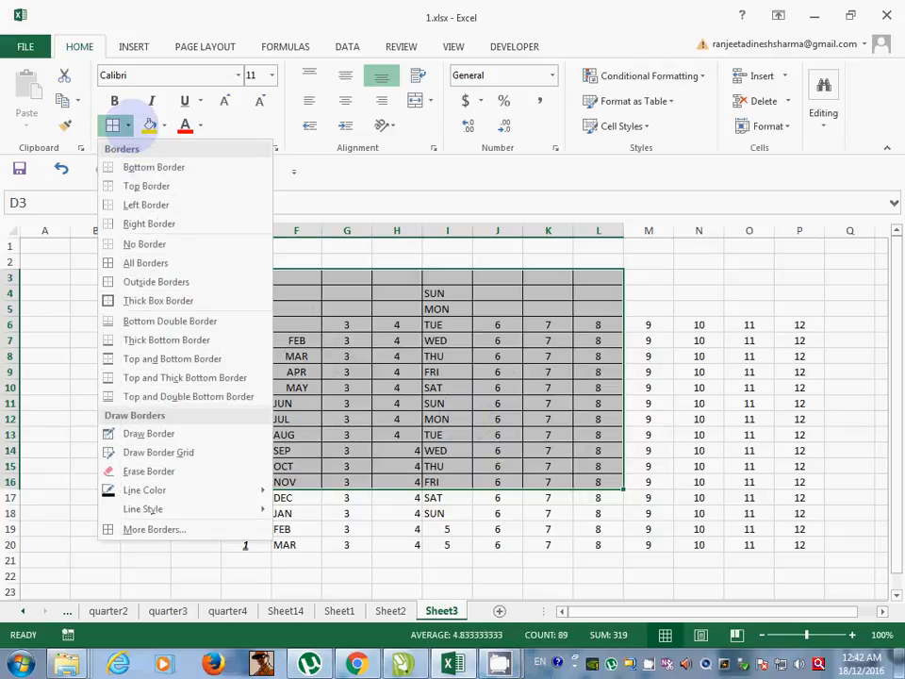
click(485, 302)
click(485, 307)
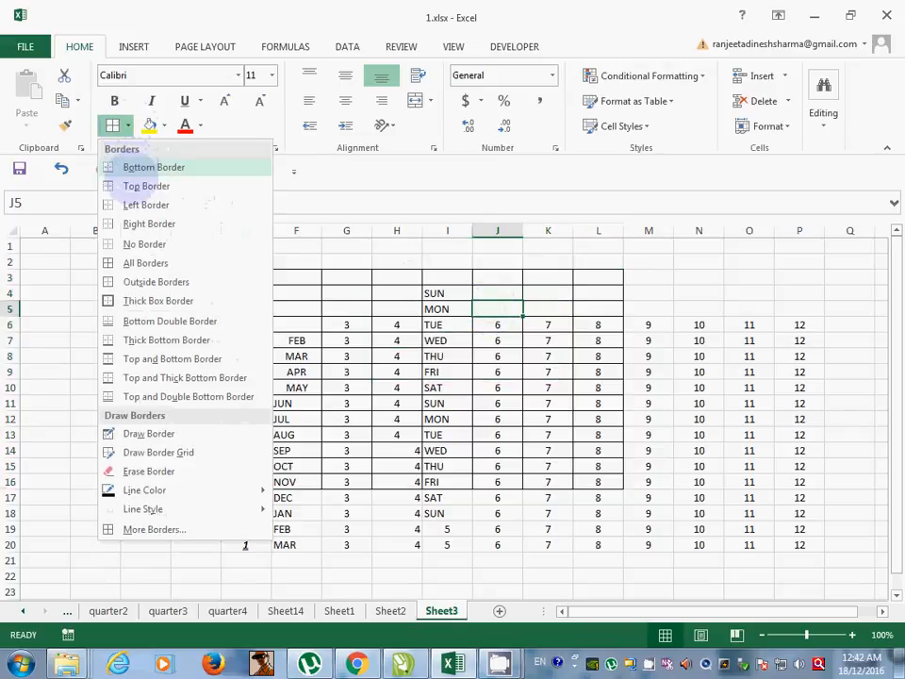
click(133, 185)
click(392, 354)
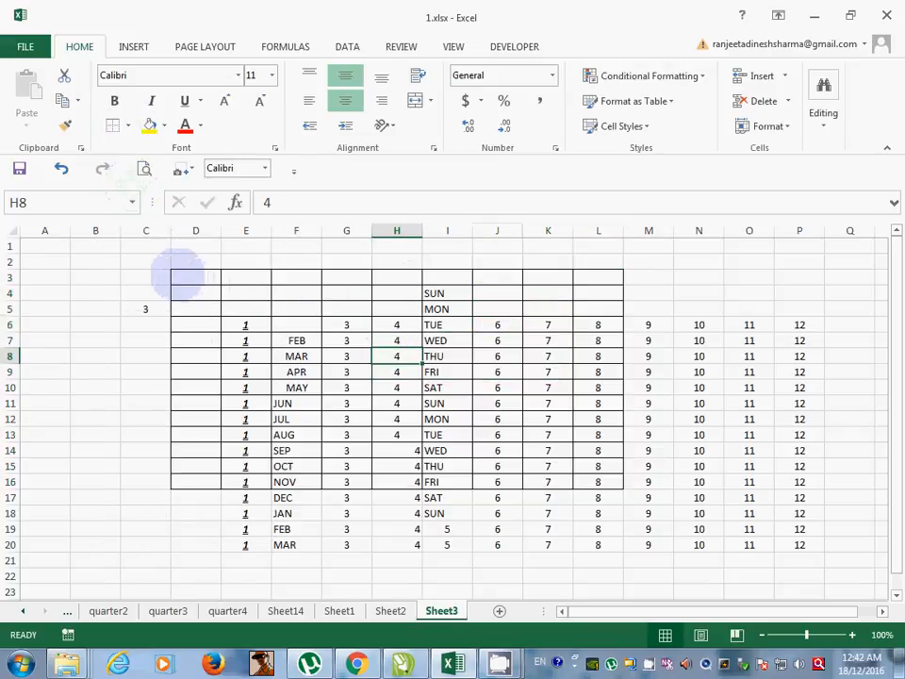
Step: Remove all borders from the range D3:P20
drag(196, 276, 799, 544)
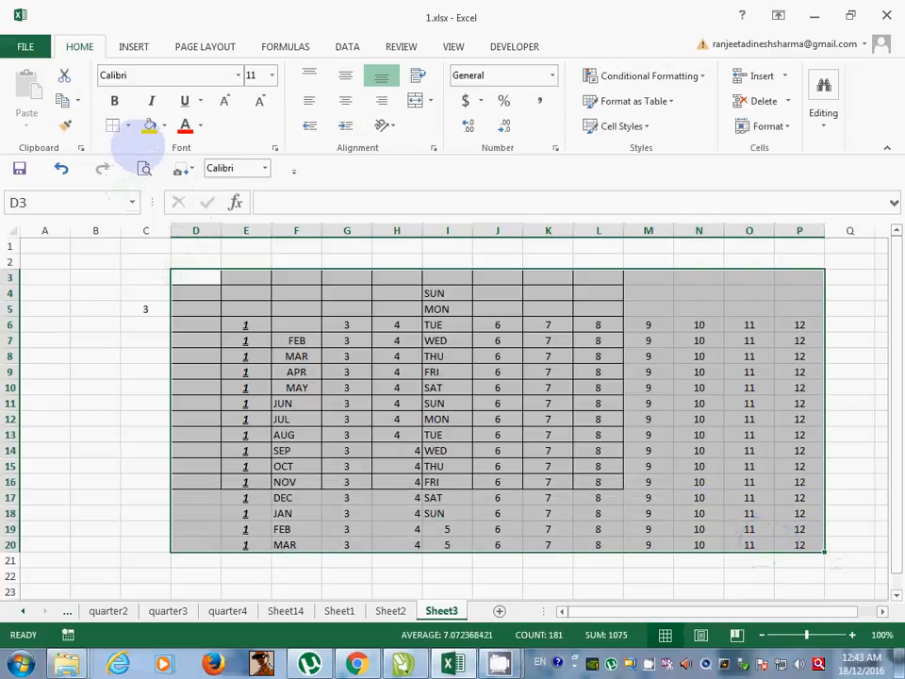
click(128, 126)
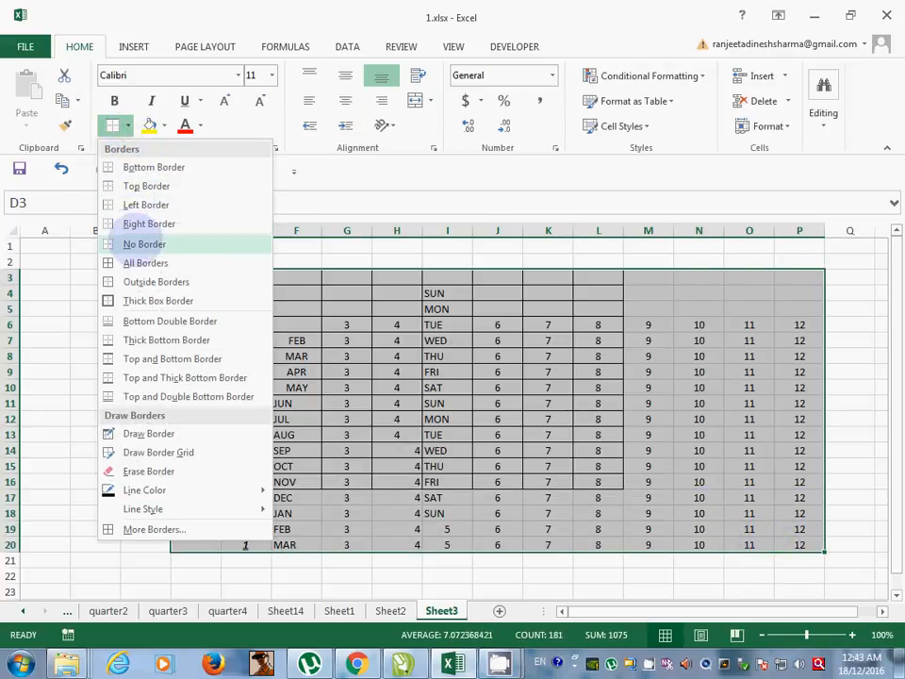
click(142, 243)
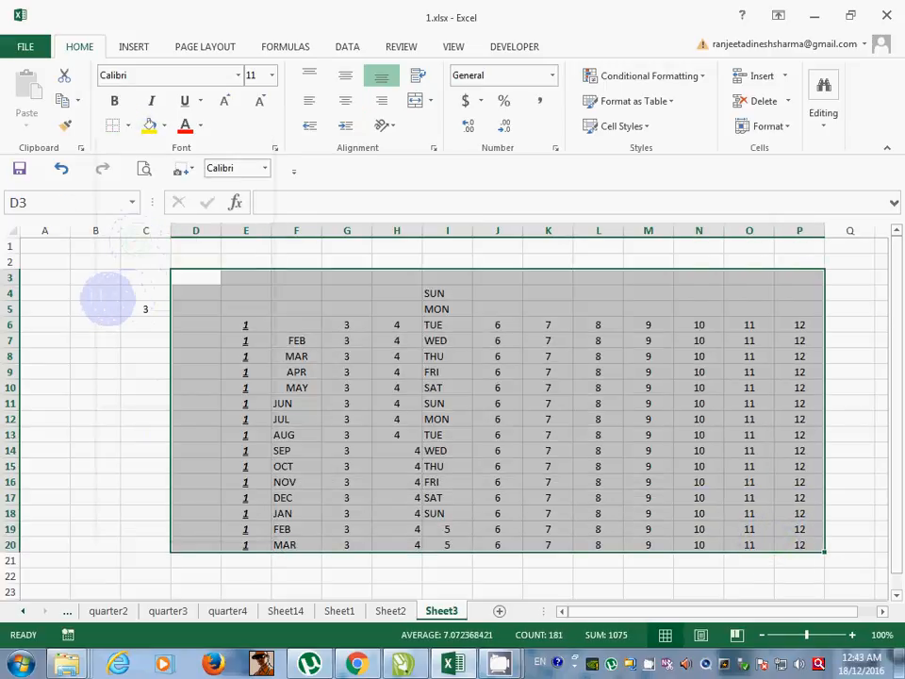
click(259, 337)
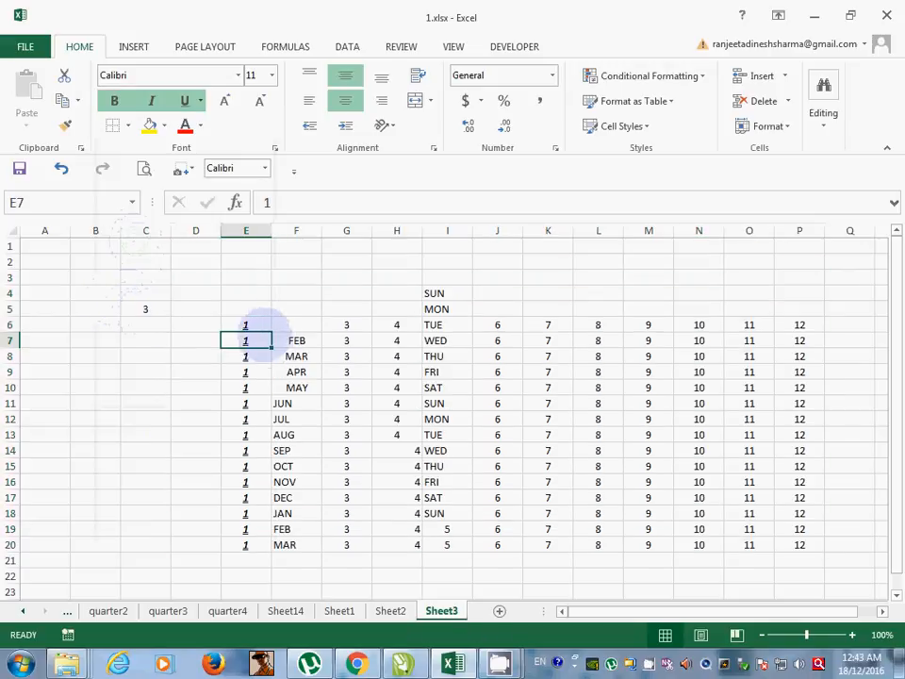
Step: Fill the range E5:K15 with the standard red colour
drag(244, 309, 555, 467)
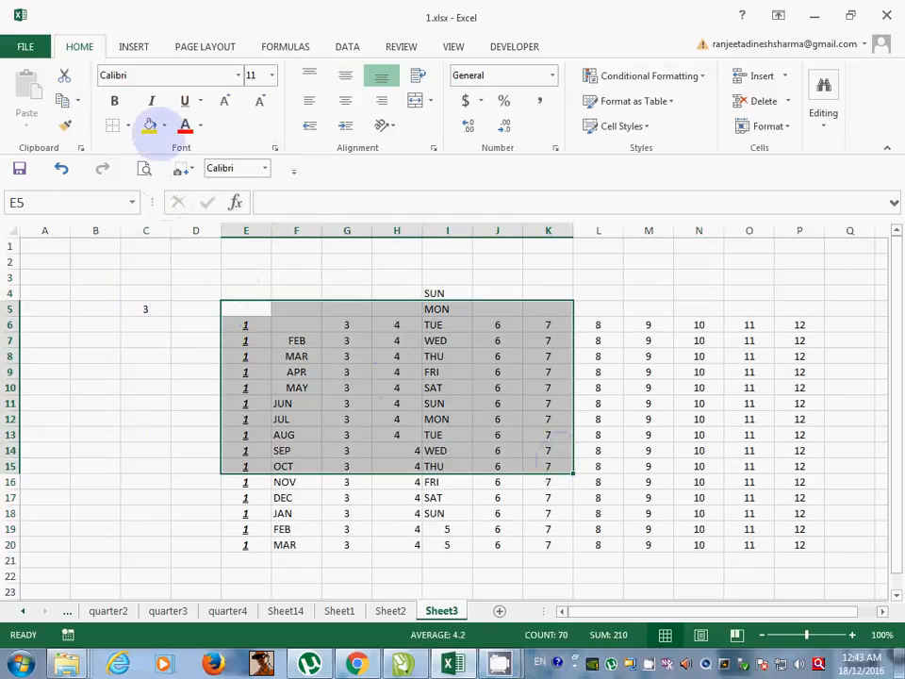
click(164, 126)
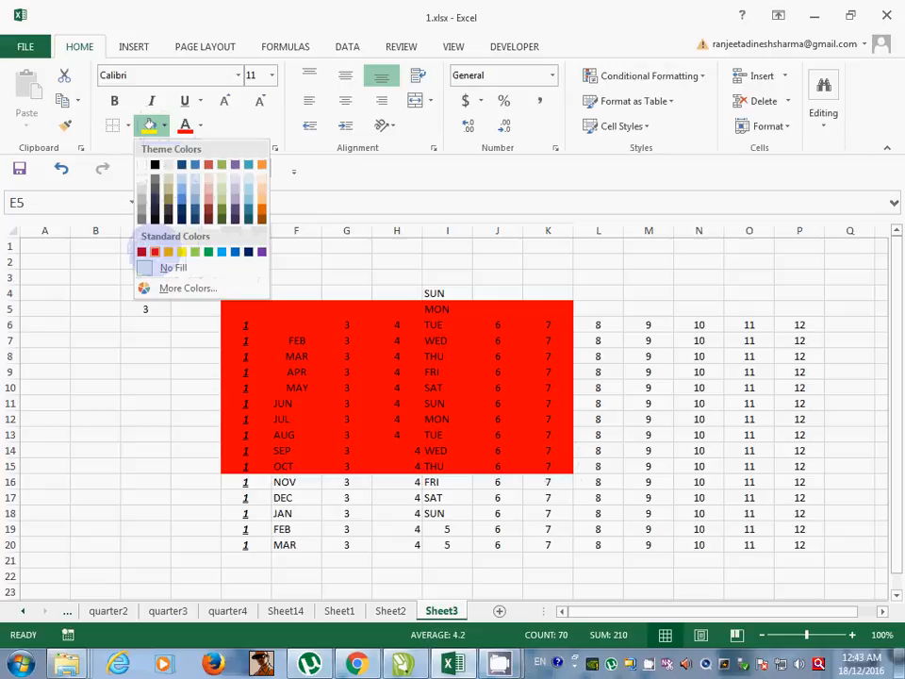
click(153, 250)
Step: Set the font colour of the range E5:N16 to the standard yellow
click(245, 340)
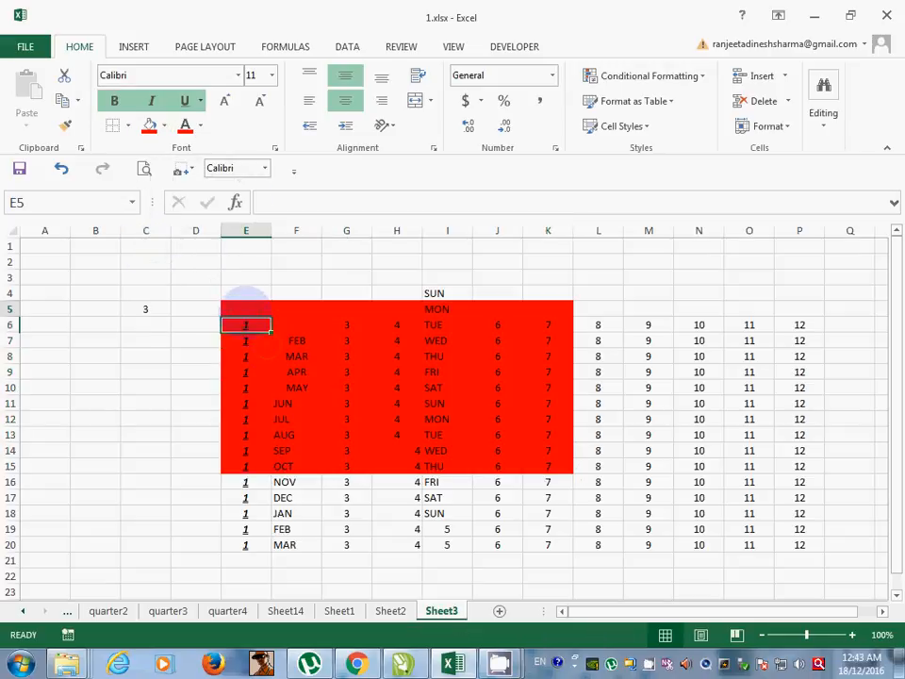
drag(247, 302, 702, 483)
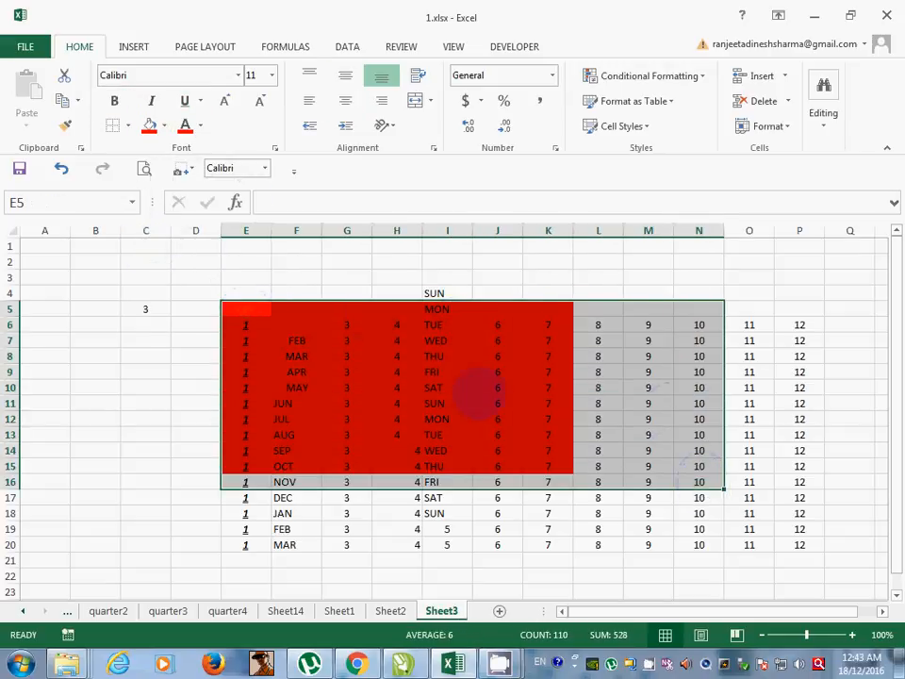
click(200, 126)
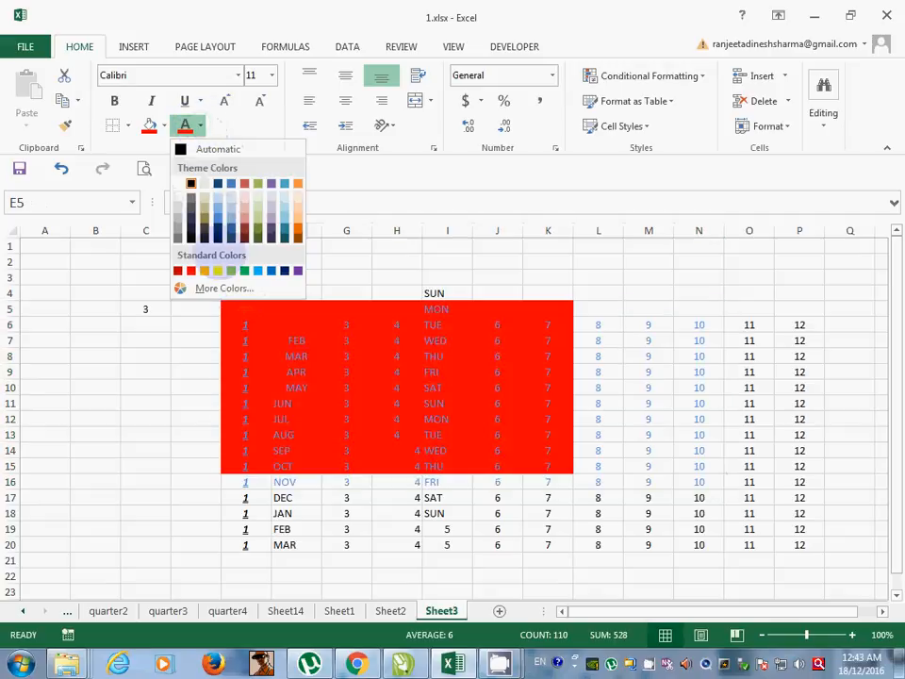
click(205, 269)
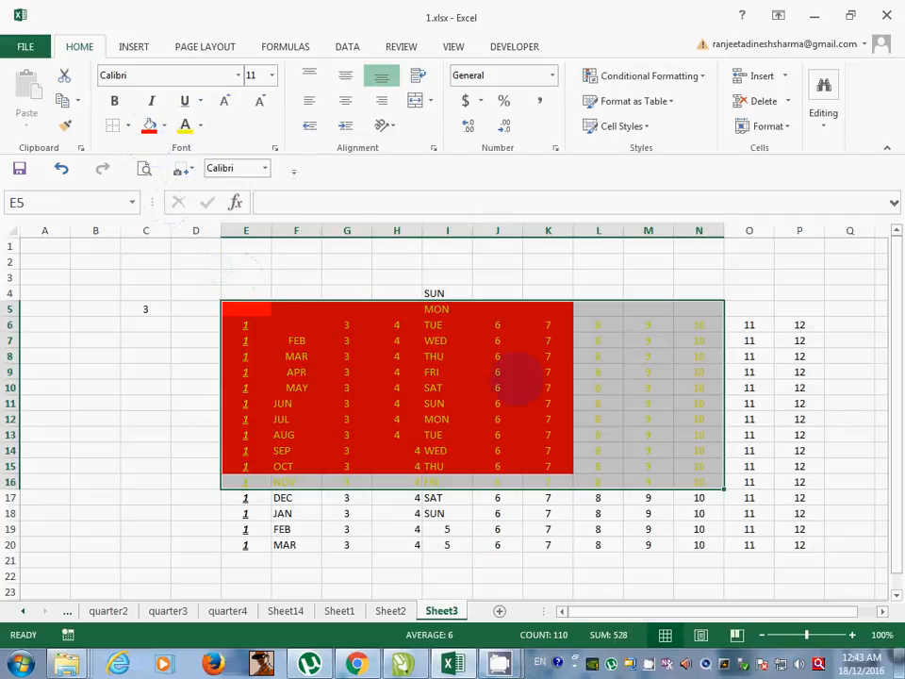
Step: Set the font colour of the range E5:N18 to Automatic
click(516, 375)
drag(222, 307, 698, 513)
click(200, 125)
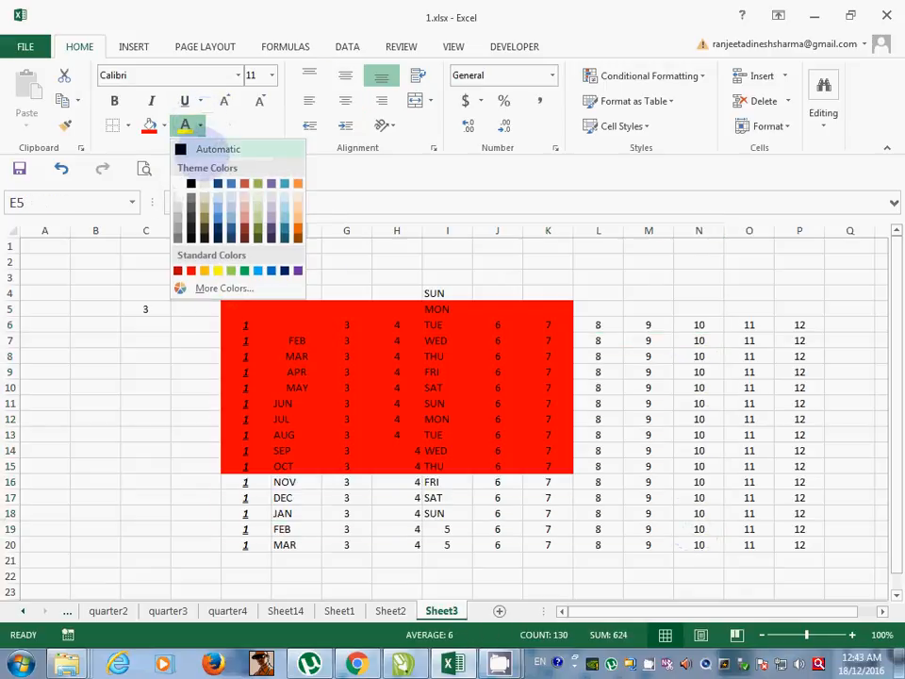
click(216, 149)
click(253, 324)
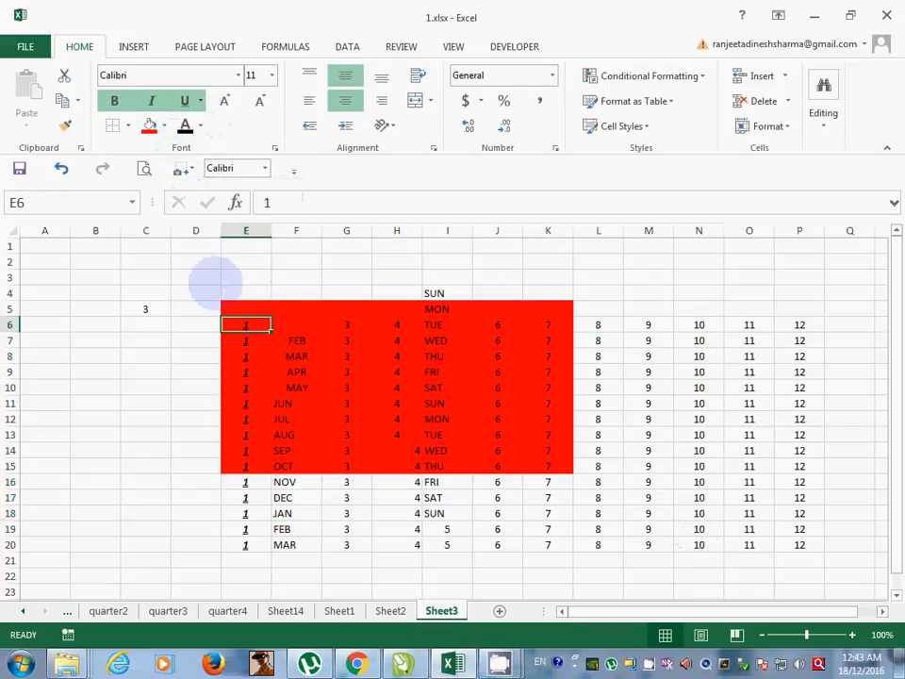
Step: Remove the fill colour from the range D3:N23
drag(210, 279, 613, 520)
drag(632, 565, 712, 589)
click(162, 125)
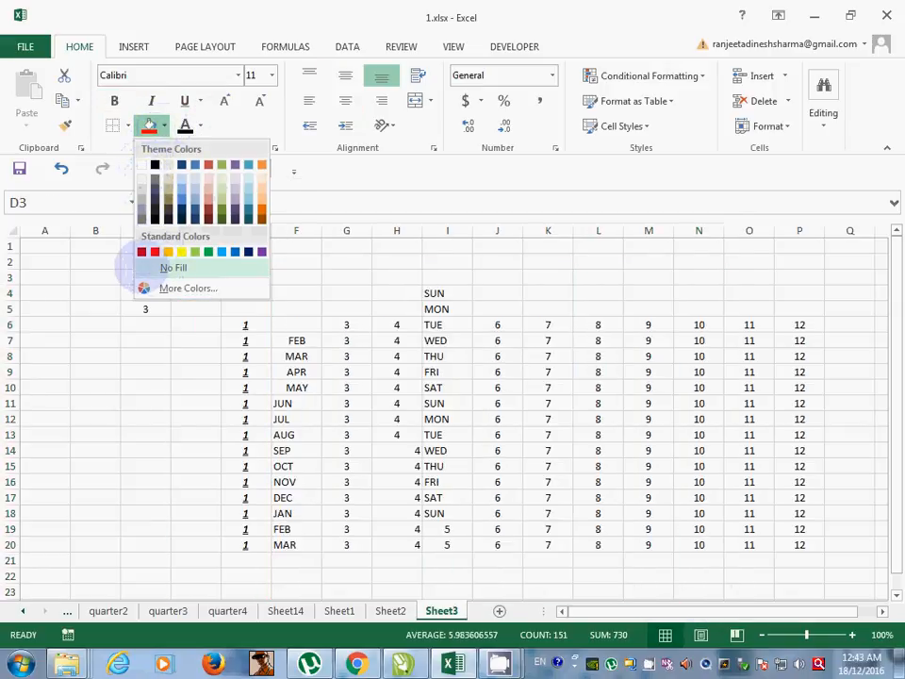
click(141, 267)
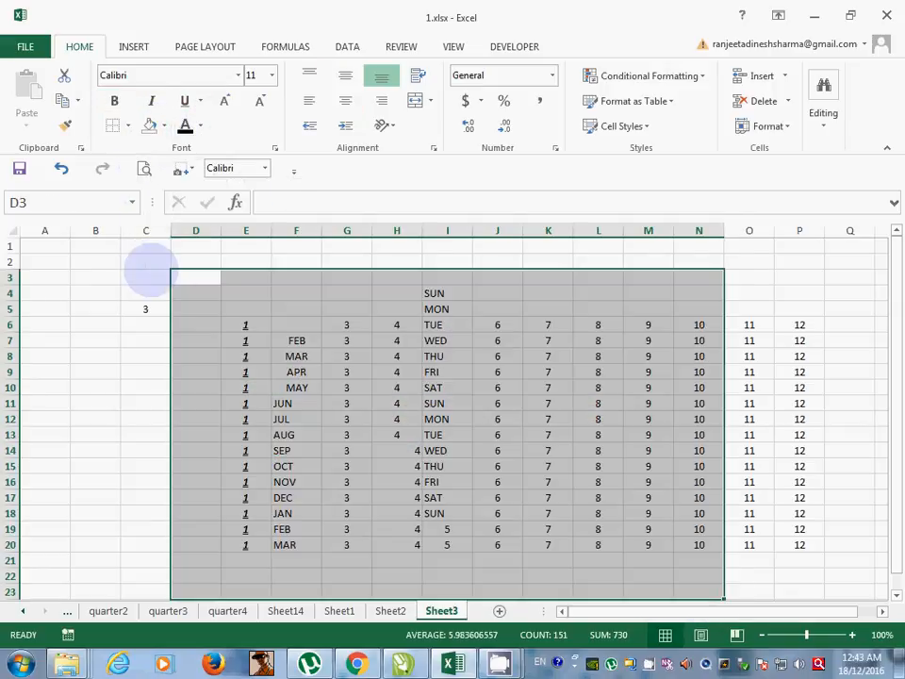
click(292, 354)
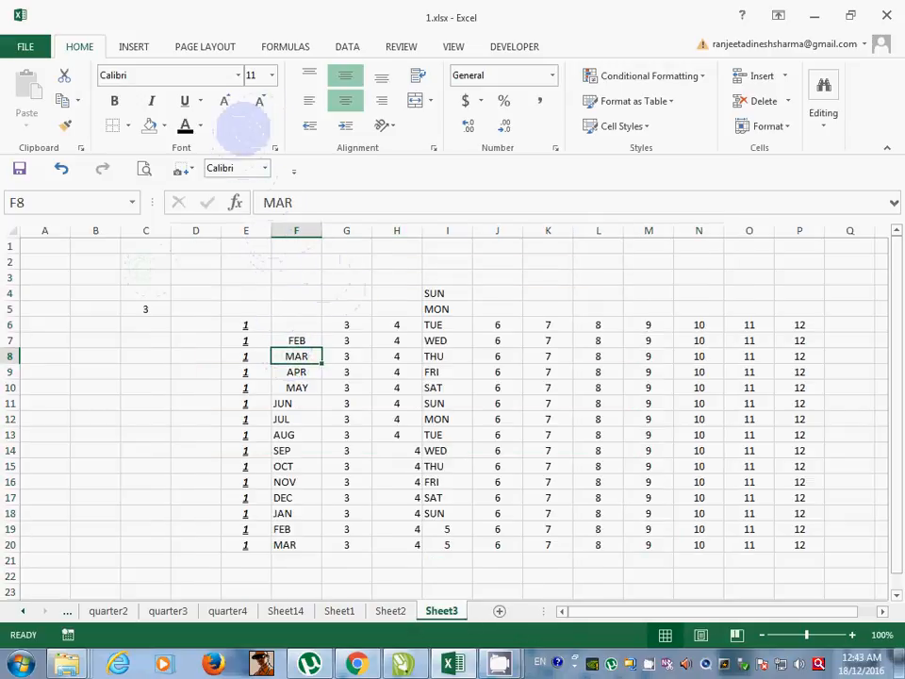
click(200, 125)
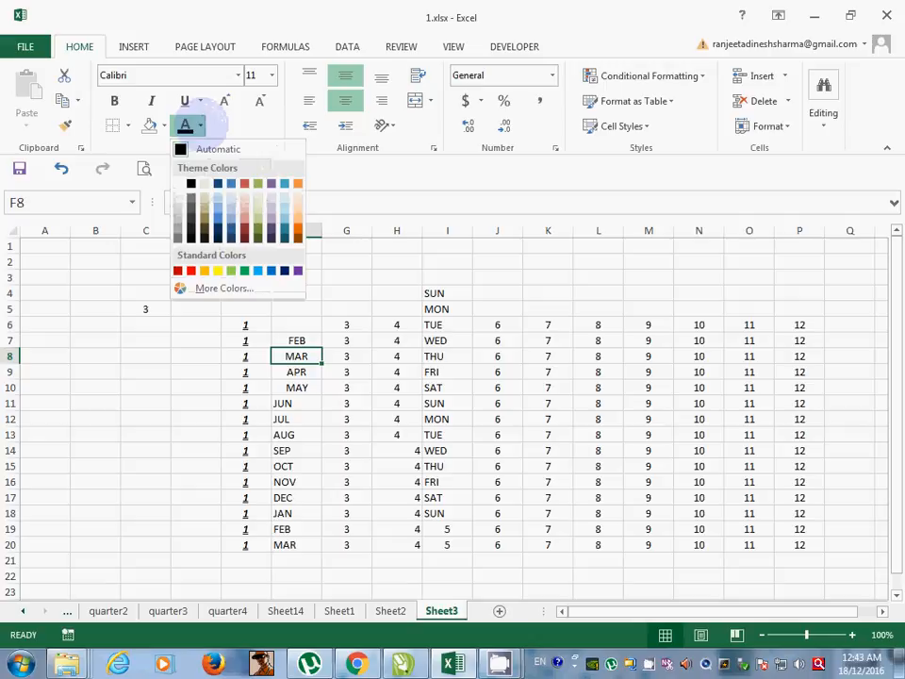
click(201, 126)
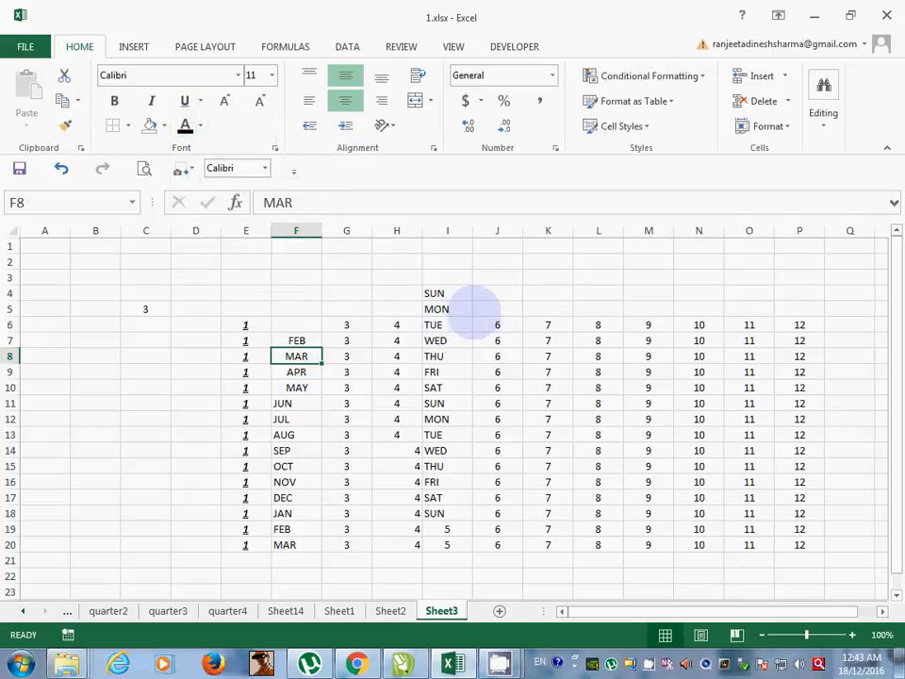
Step: Merge and center the cells J3:N3 and enter a row of twenty capital Ds as their text
drag(486, 276, 695, 276)
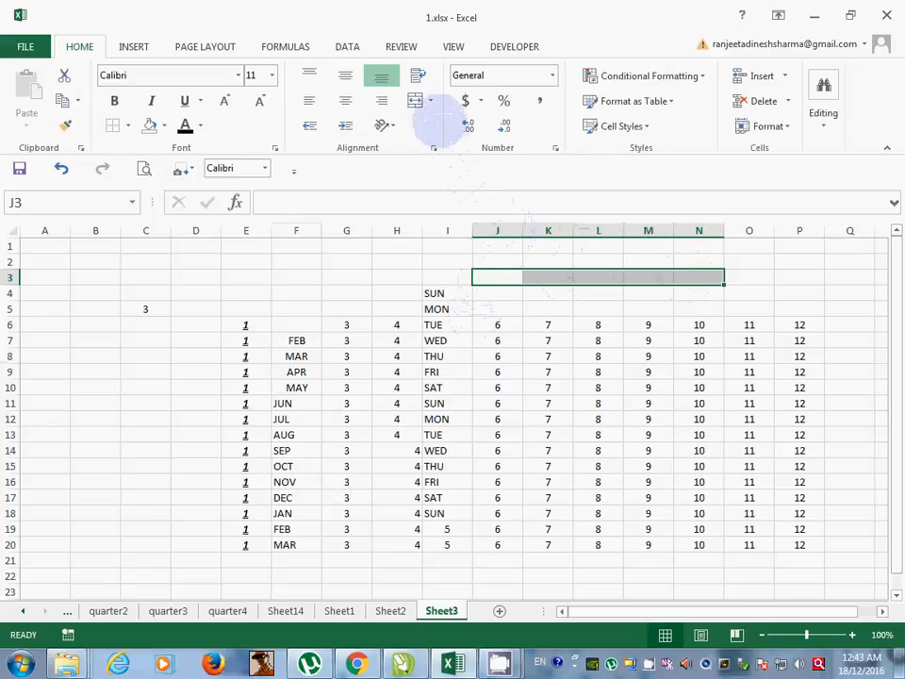
click(430, 100)
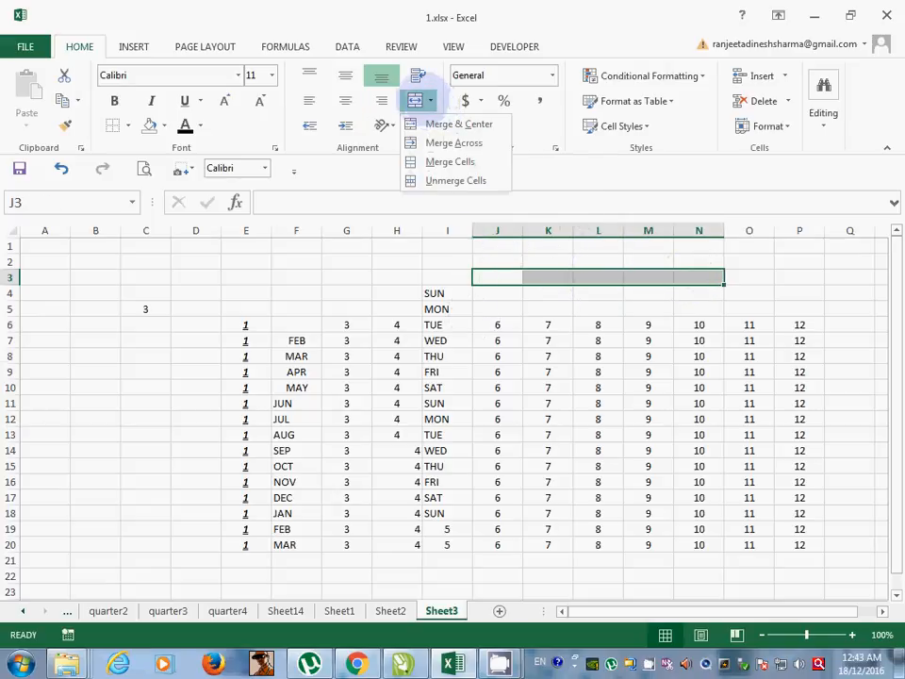
click(435, 124)
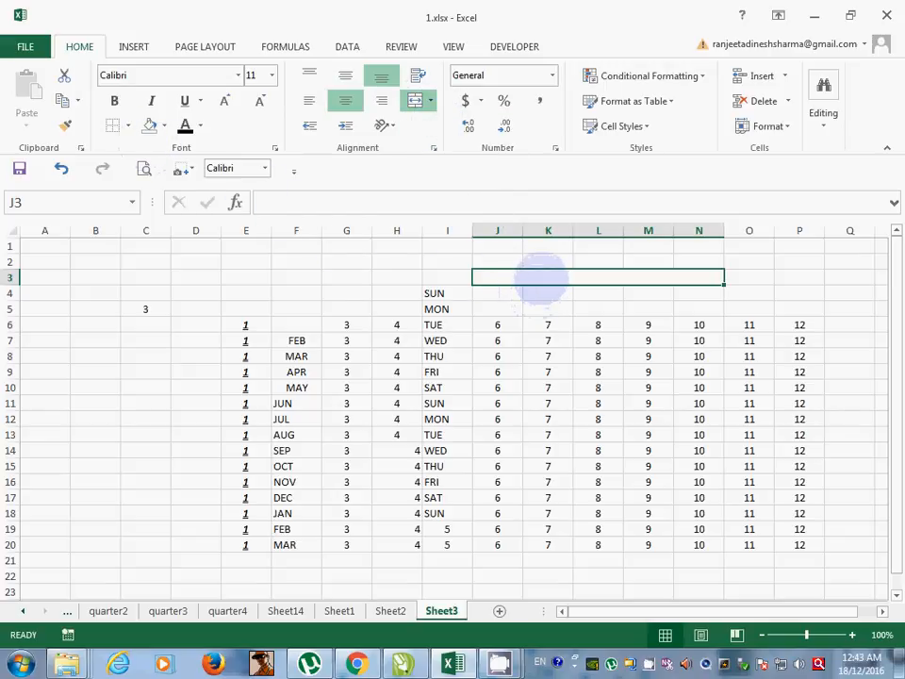
text(DDDDDDDDDD)
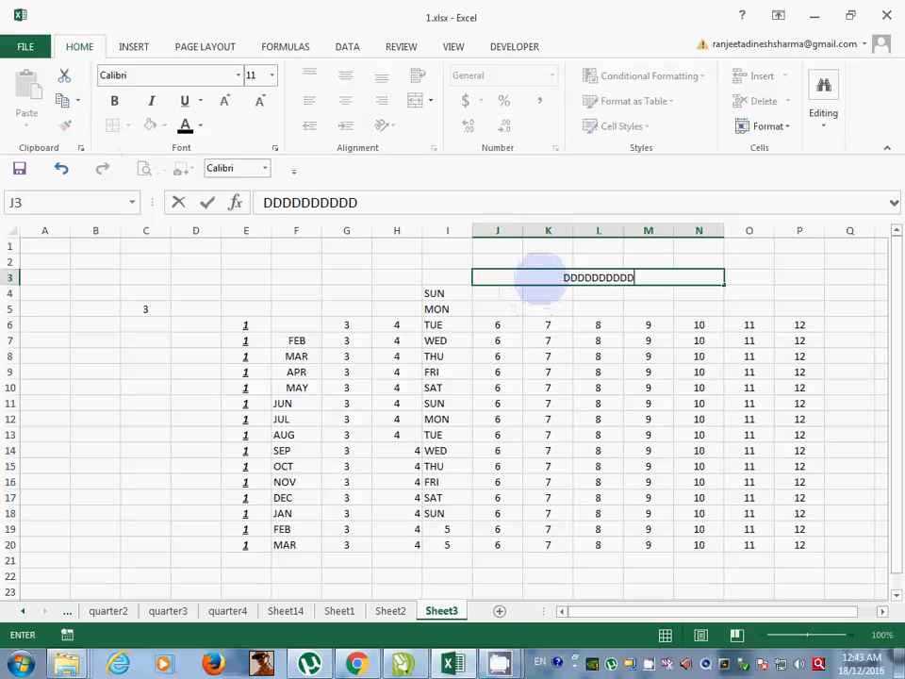
text(DDDDDDDDD)
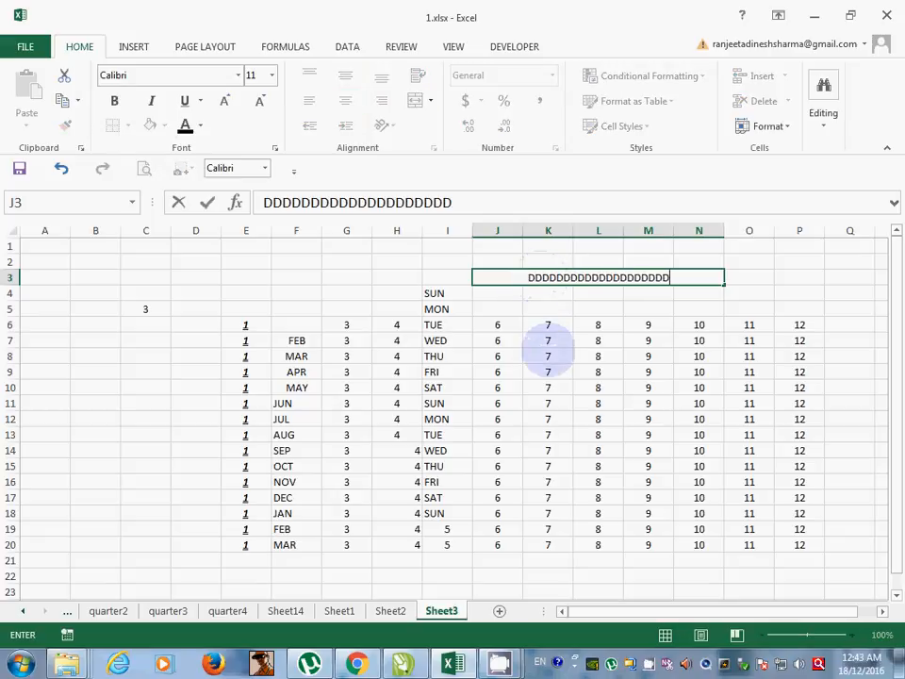
click(547, 353)
Step: Make the text in the merged cell J3 bold and set its font size to 20
click(546, 273)
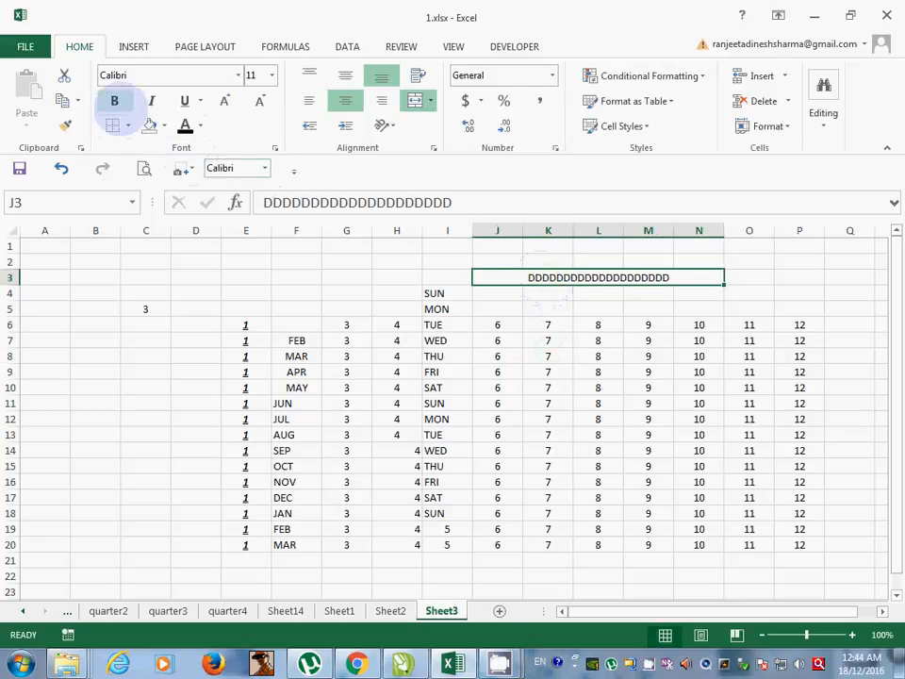
click(224, 101)
click(224, 101)
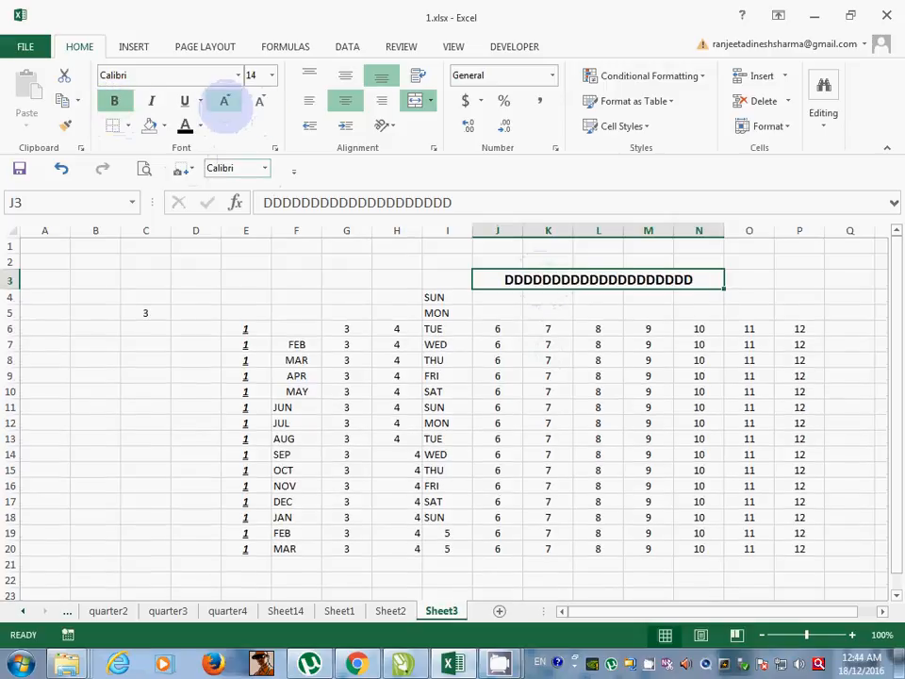
click(224, 101)
click(224, 101)
click(224, 101)
click(224, 101)
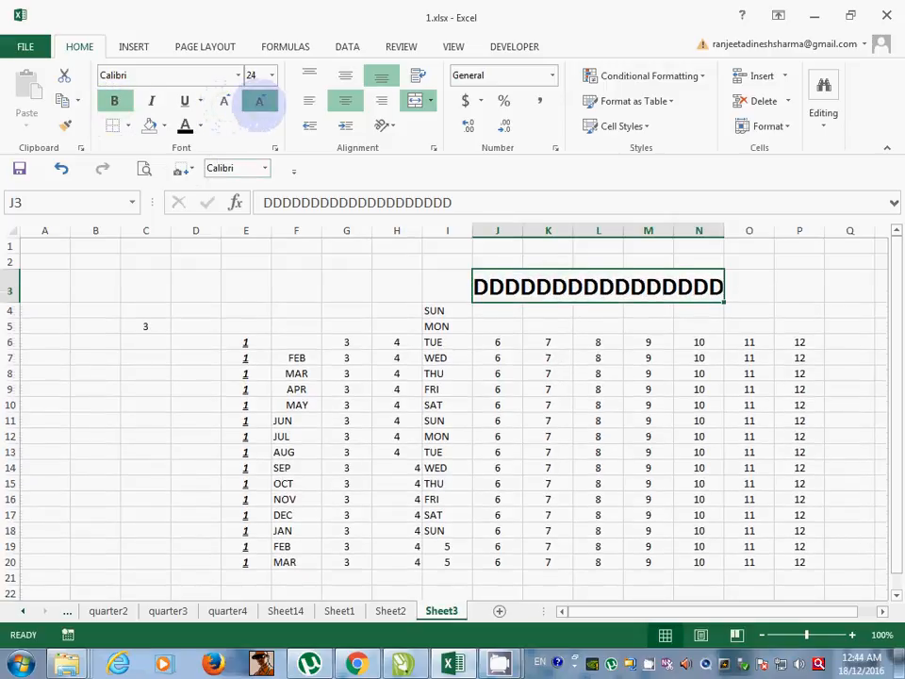
click(259, 101)
click(259, 101)
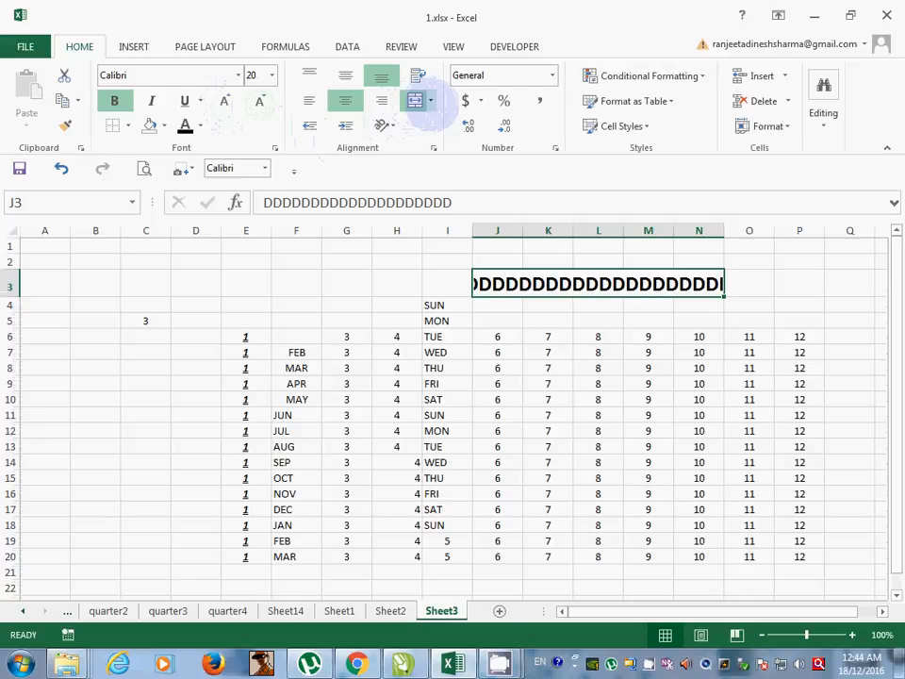
Step: Turn on Wrap Text for the merged cell J3
click(430, 101)
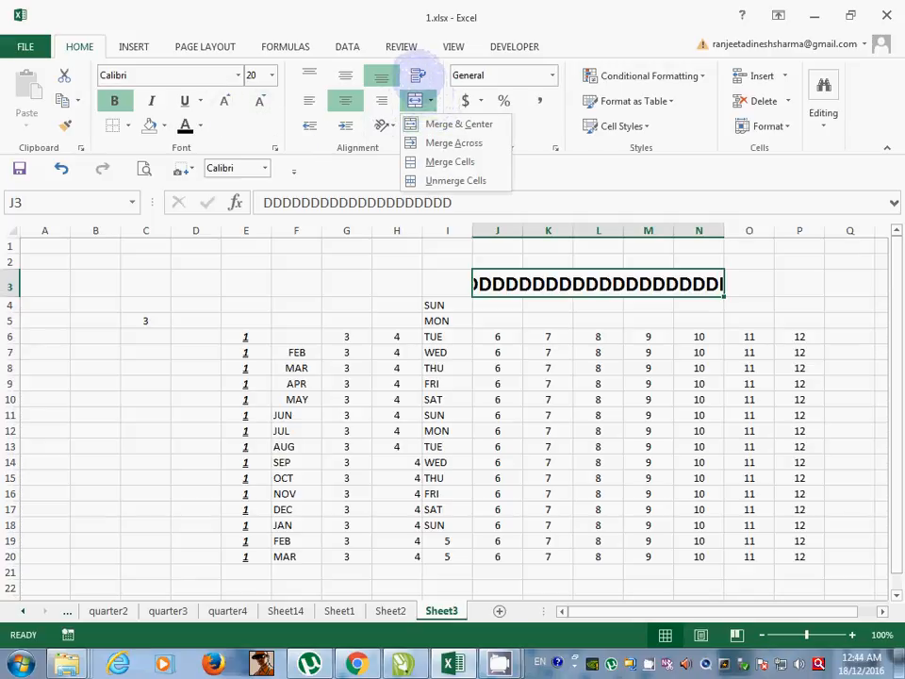
click(418, 76)
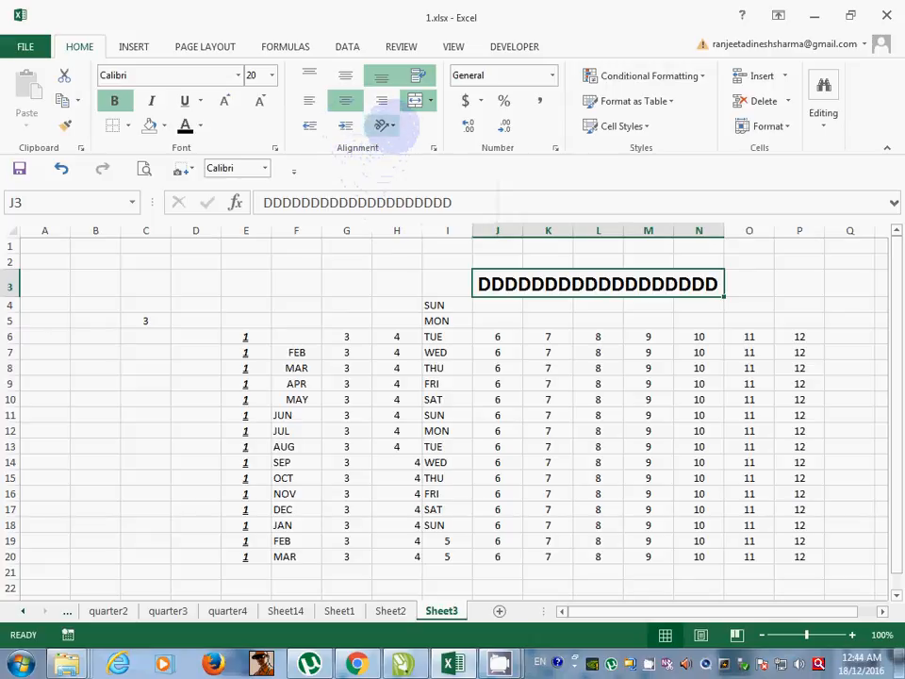
Step: Try the Angle Clockwise and Vertical Text orientations on the FEB text in cell F7
click(384, 125)
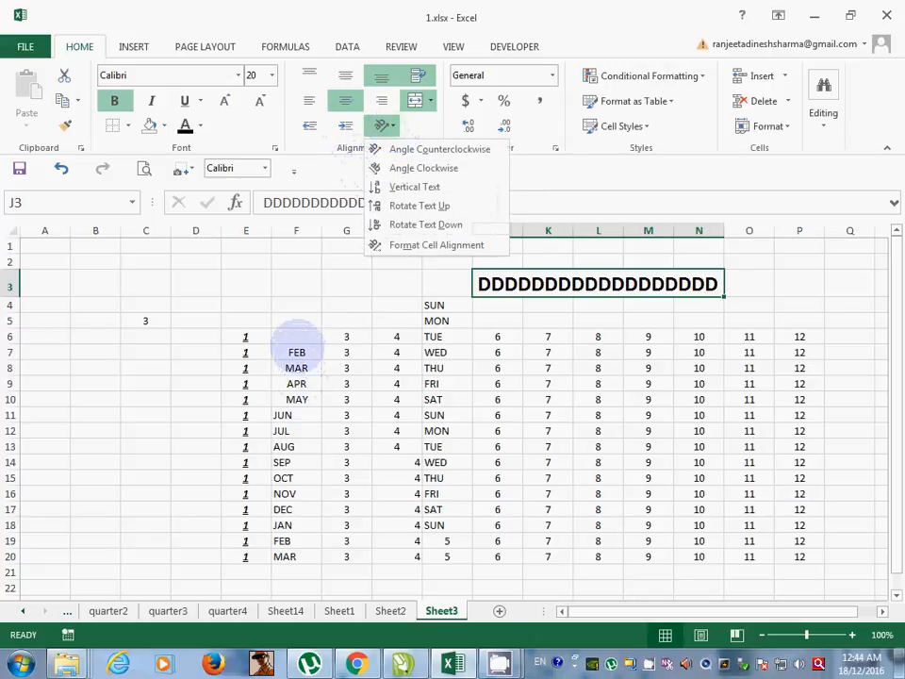
click(296, 340)
click(294, 351)
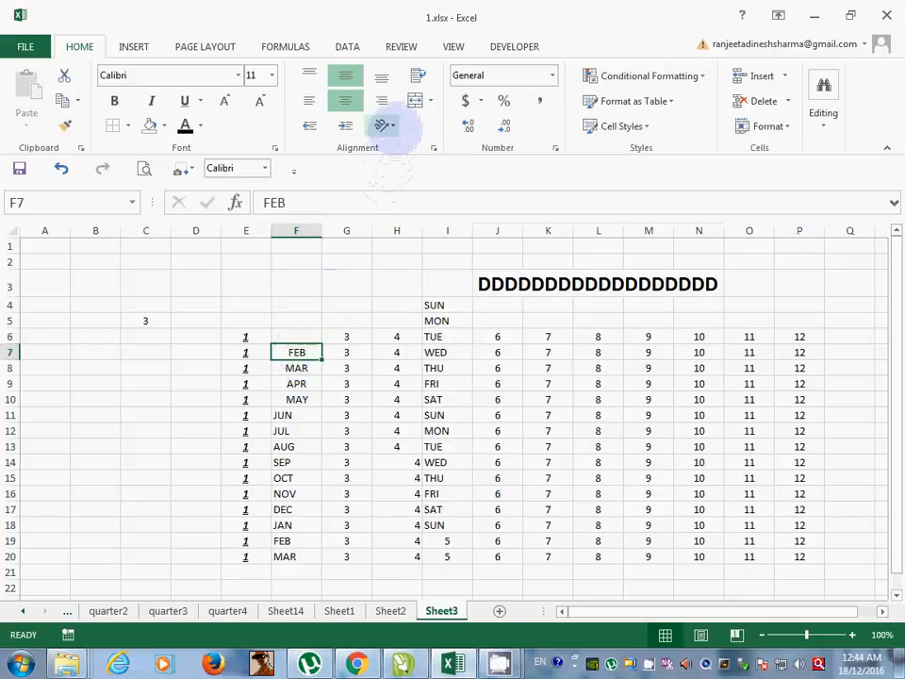
click(384, 125)
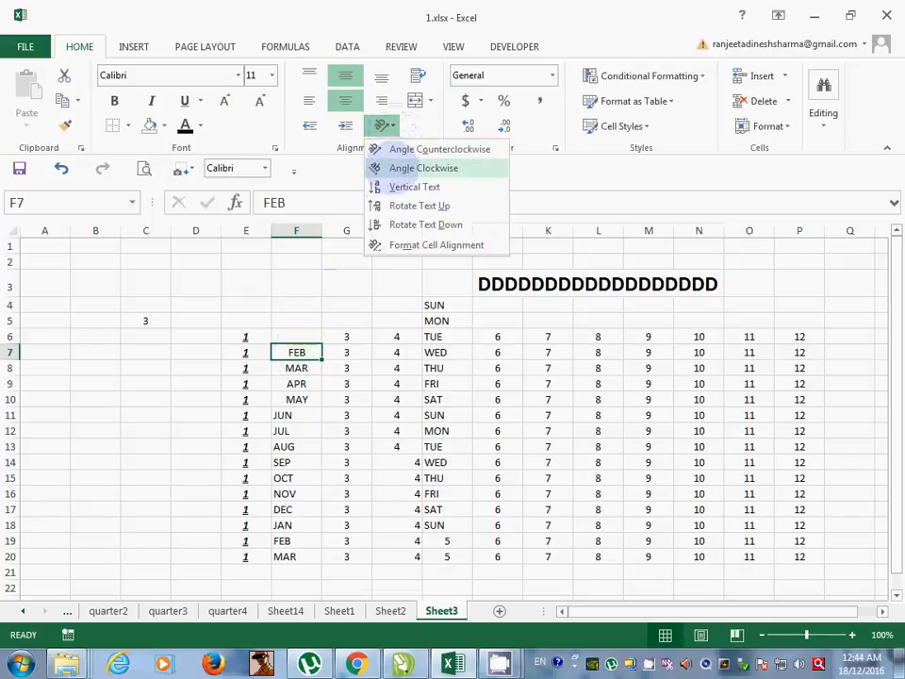
click(379, 168)
click(383, 126)
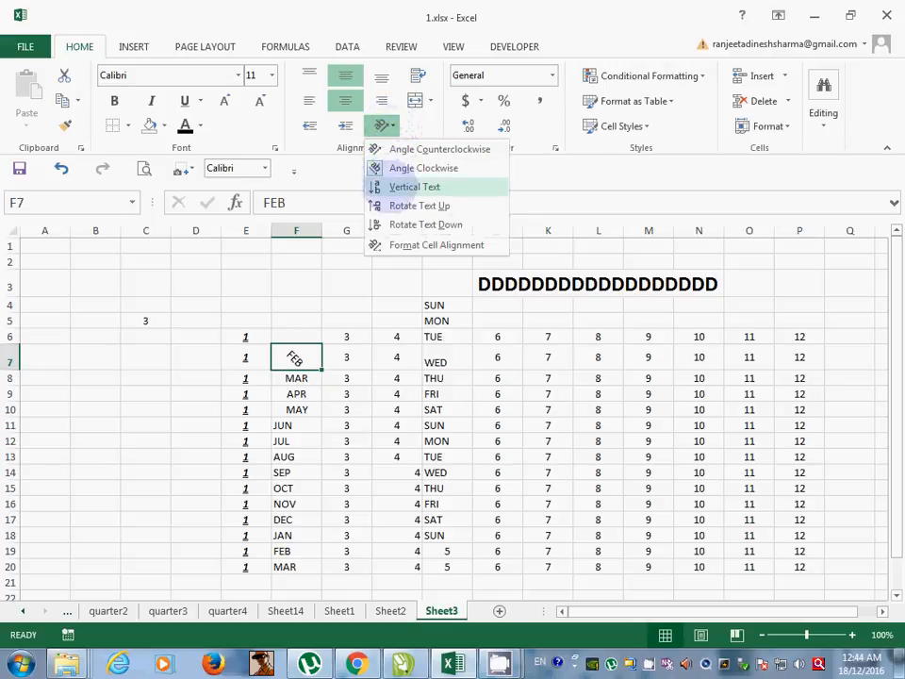
click(389, 186)
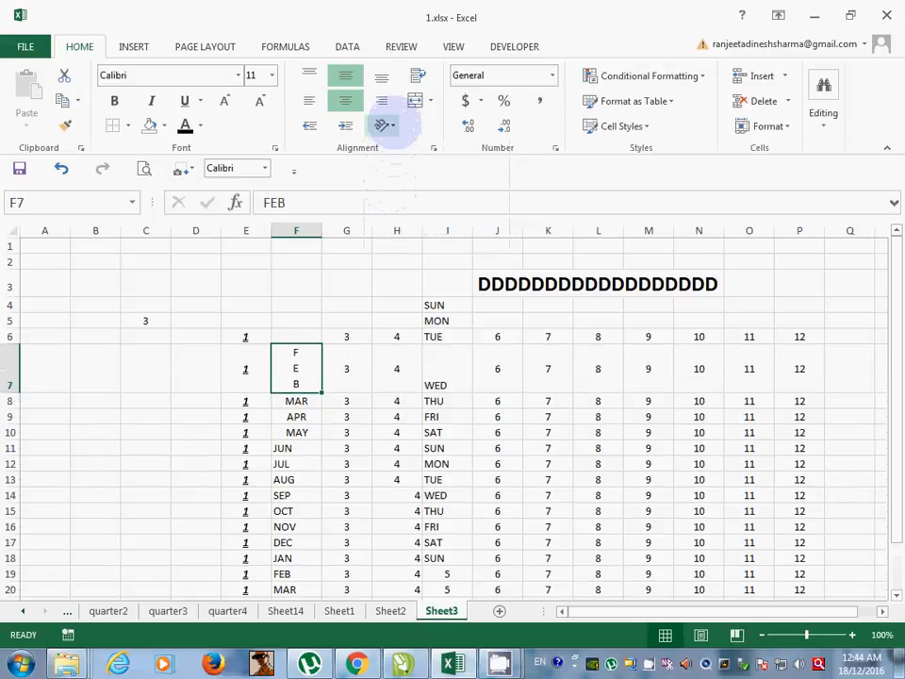
Step: Apply Rotate Text Down to cell F7, and replace it with Rotate Text Up
click(383, 126)
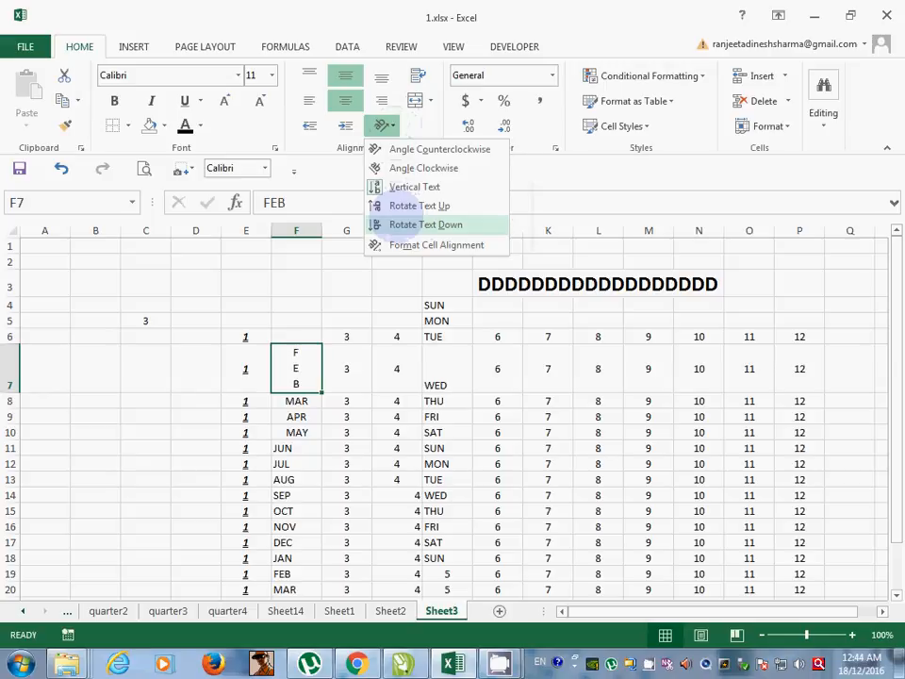
click(396, 221)
click(383, 125)
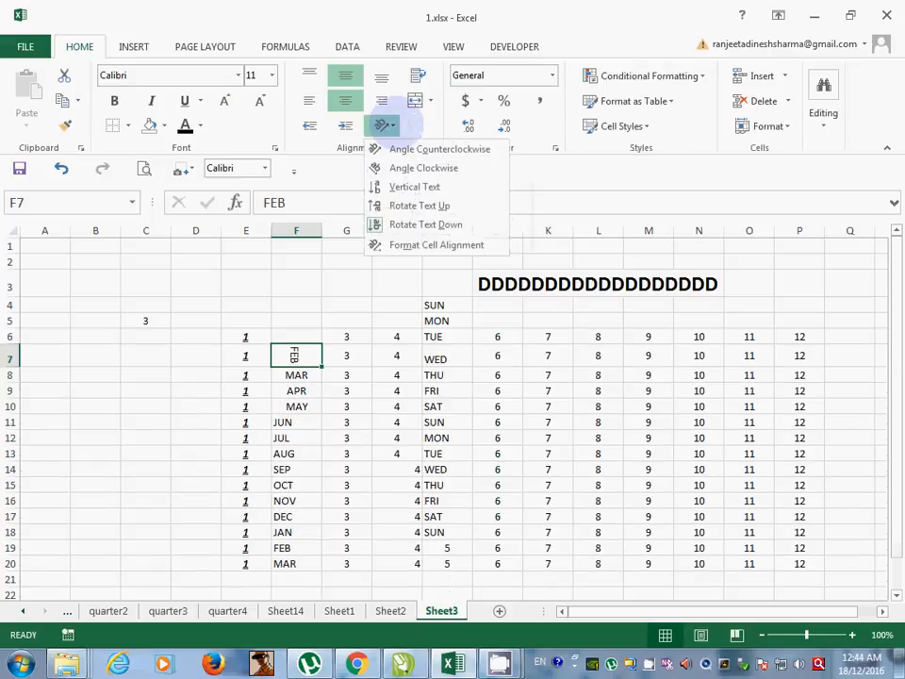
click(401, 205)
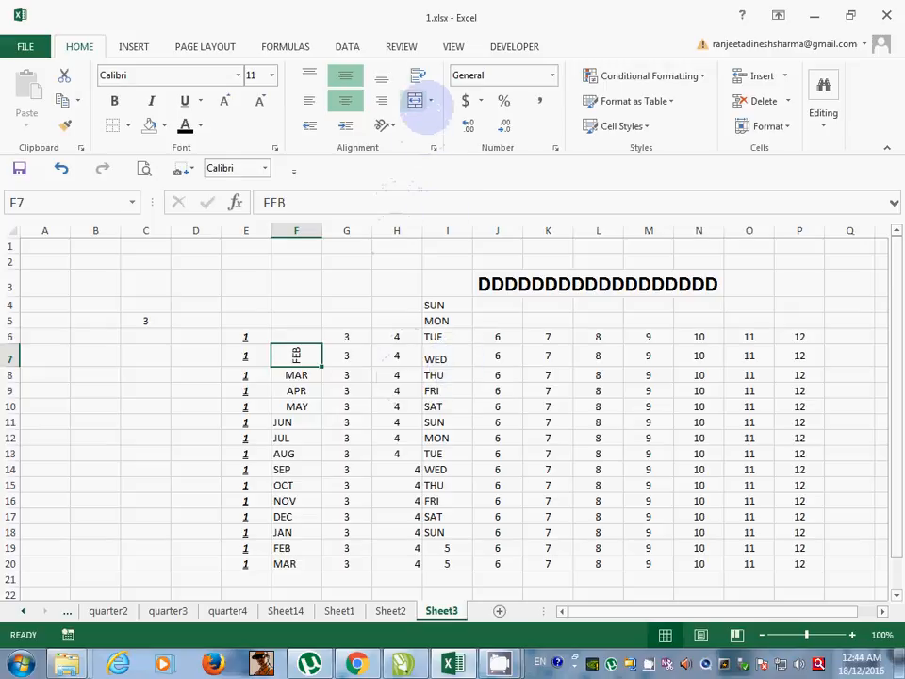
click(422, 102)
click(519, 358)
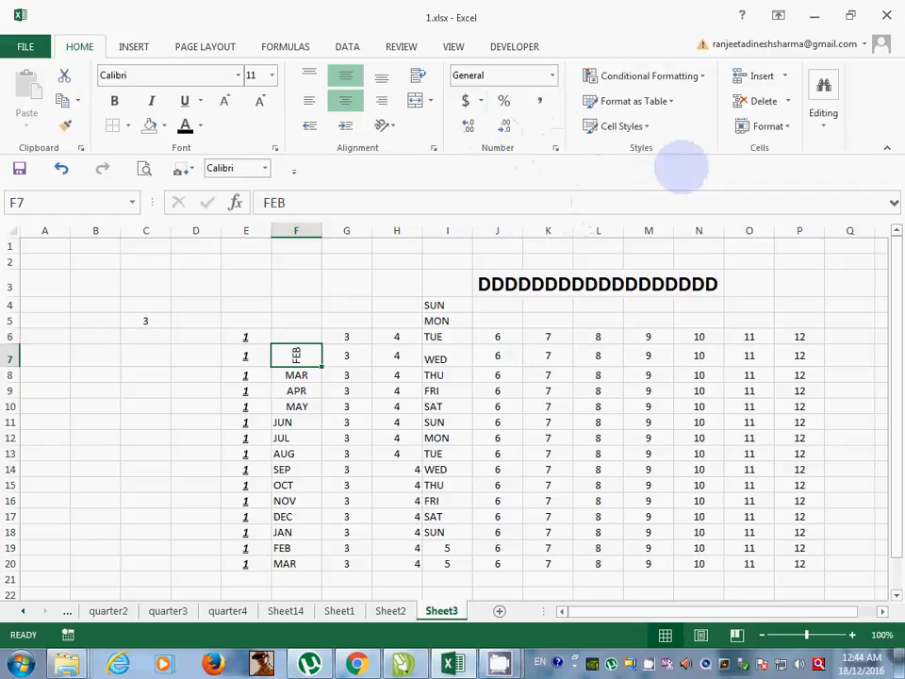
click(680, 76)
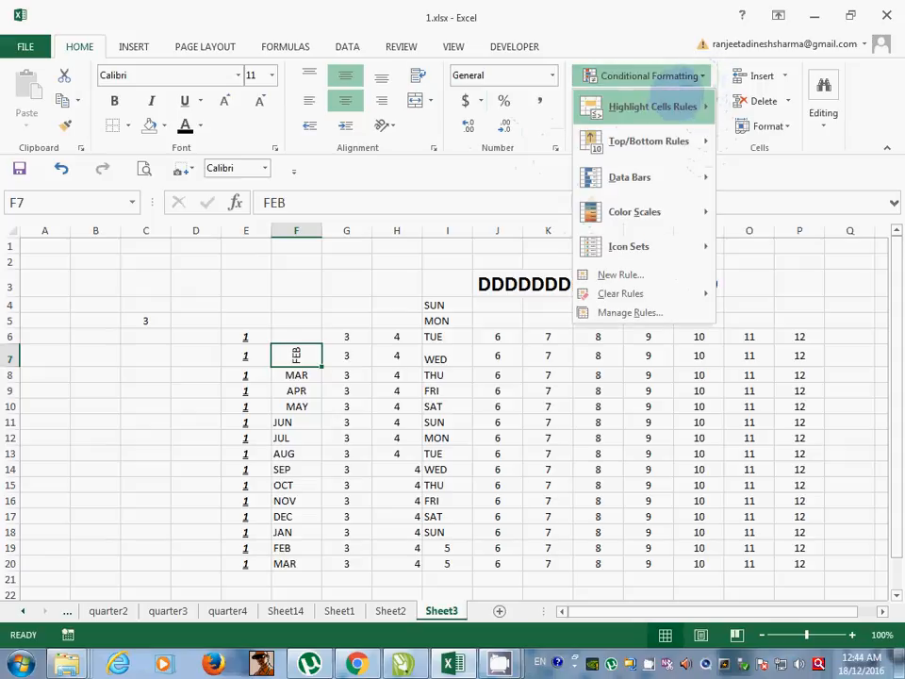
mouse_move(681, 104)
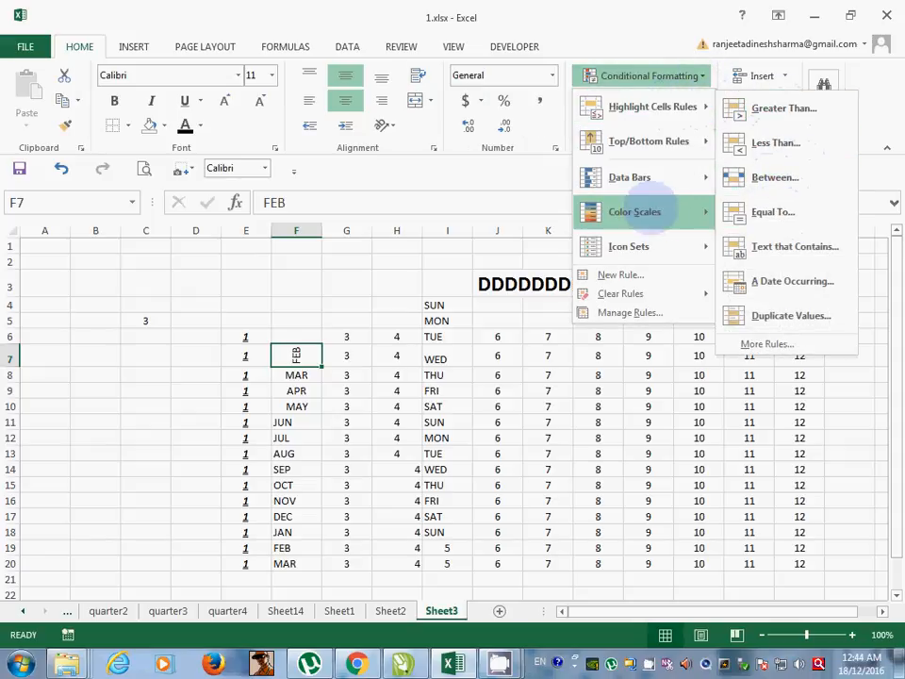
mouse_move(686, 181)
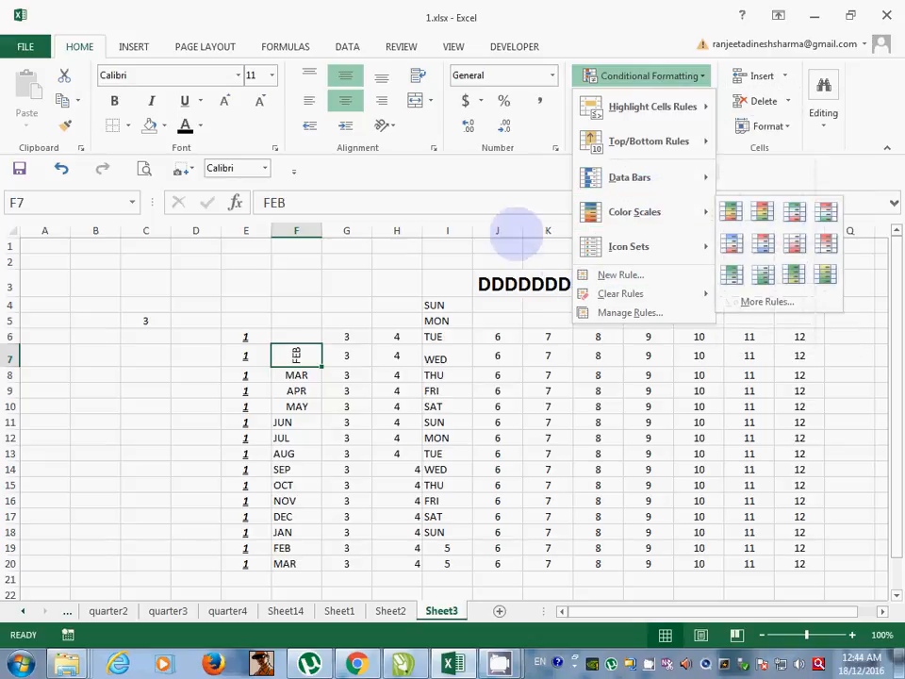
click(487, 177)
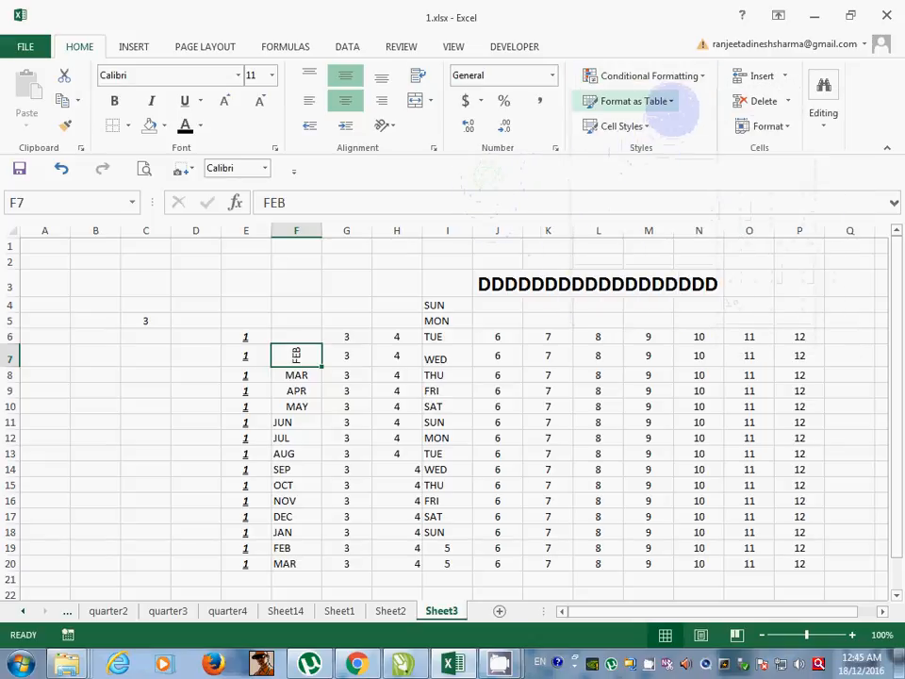
Step: Look over the Format as Table and Cell Styles galleries with cell F7 selected
click(671, 103)
click(674, 104)
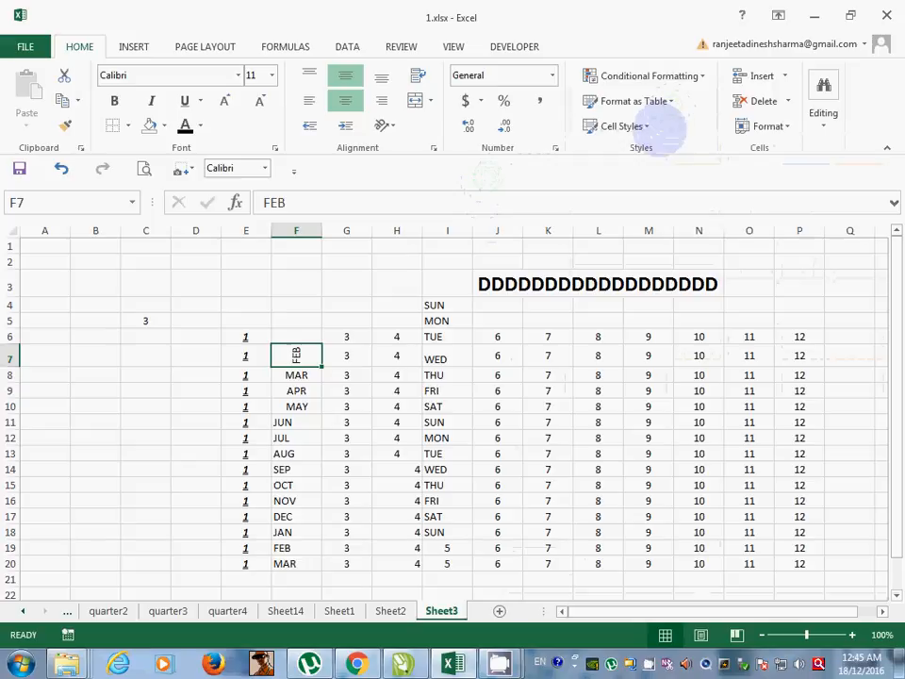
click(646, 126)
click(649, 127)
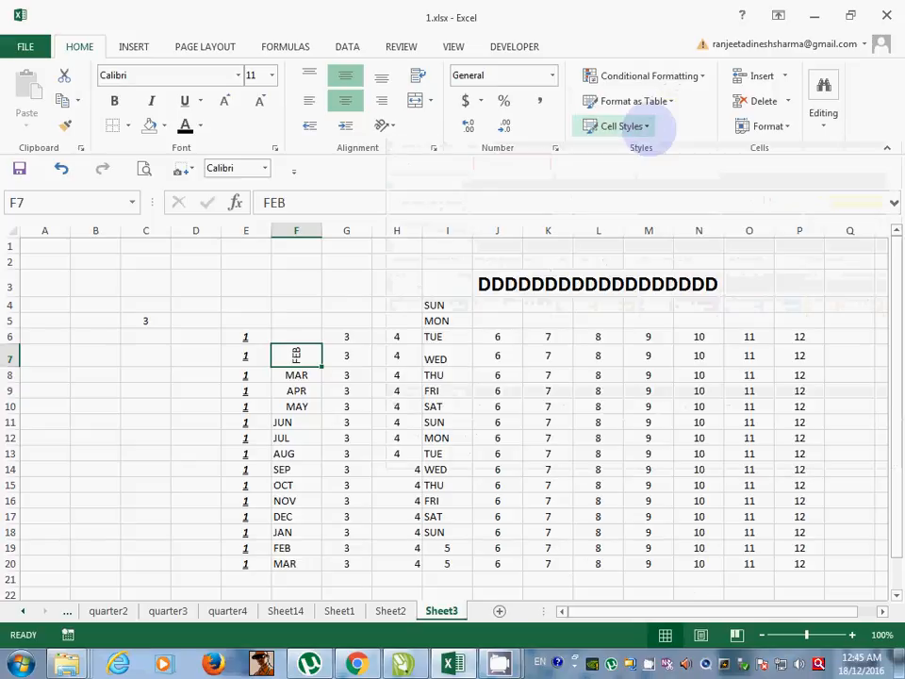
click(648, 127)
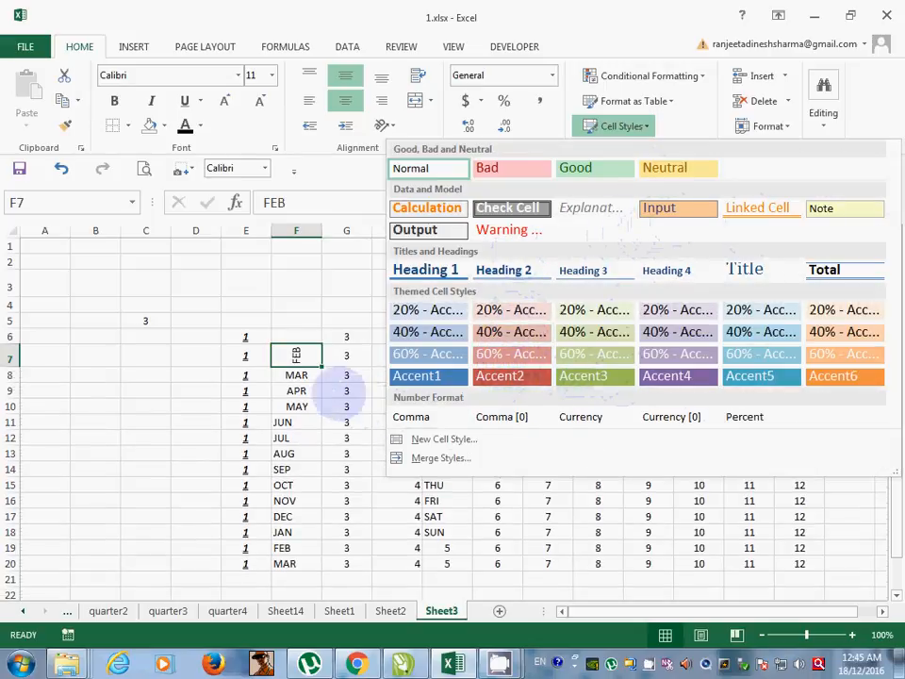
Step: Preview the themed cell styles on the month cells F8:F19 without applying one
click(302, 377)
drag(302, 377, 302, 545)
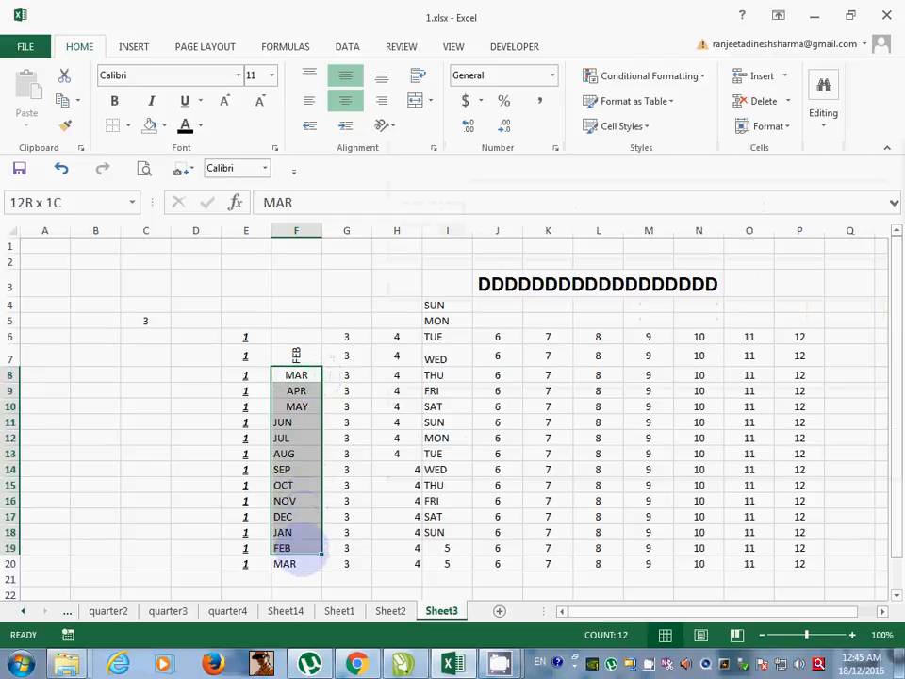
click(641, 129)
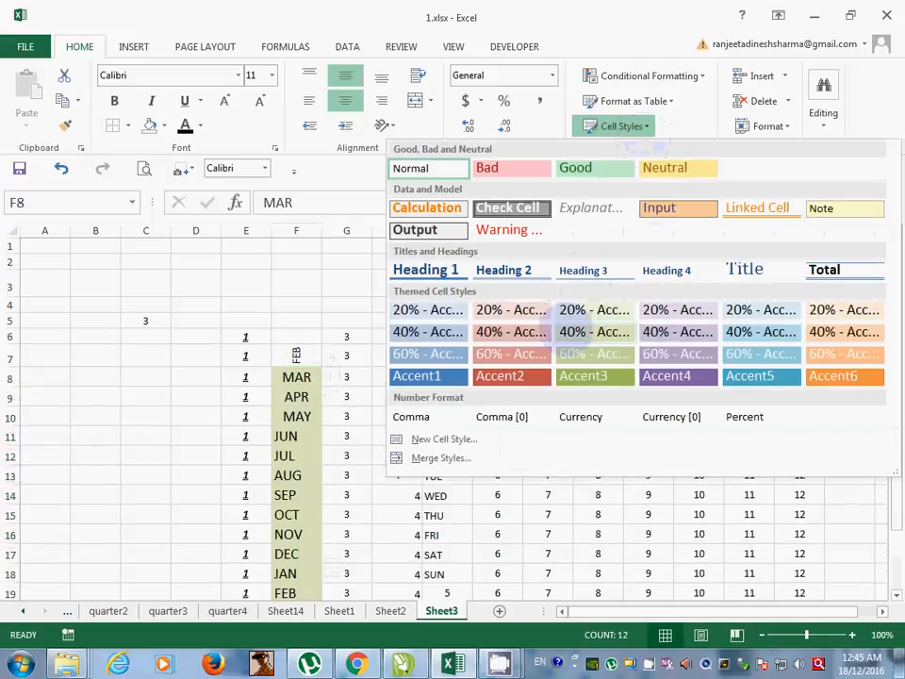
click(302, 307)
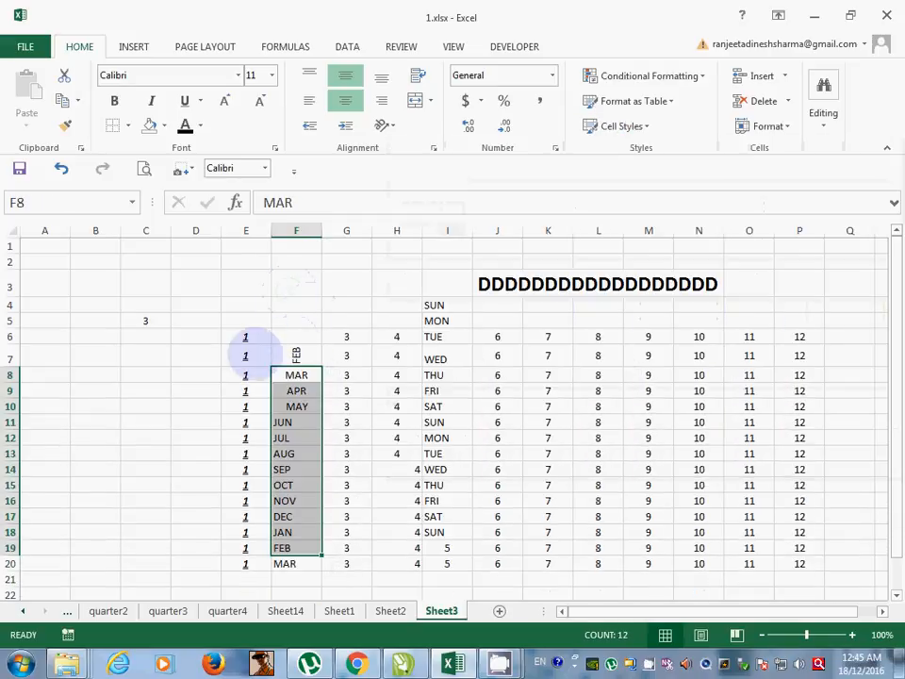
Step: Preview cell styles on the range E6:N19 without applying one, and delete the cells of that range
drag(247, 338, 697, 549)
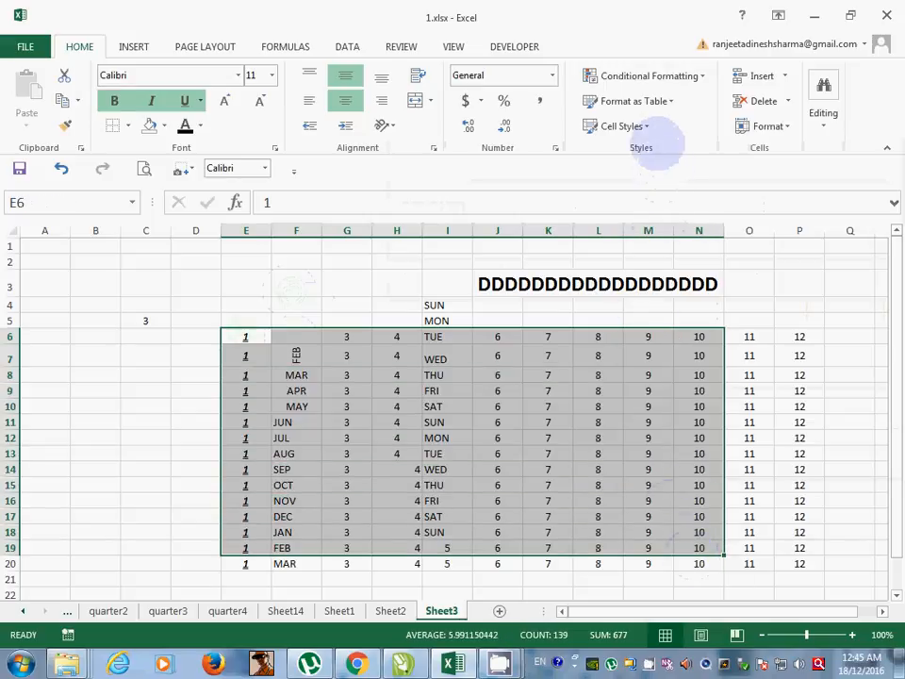
click(641, 127)
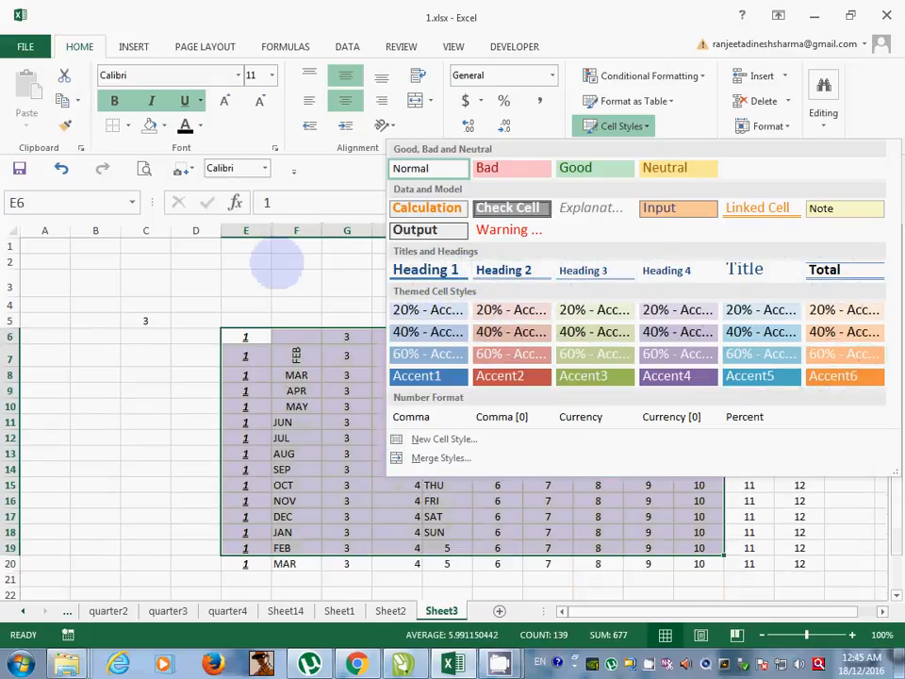
key(Escape)
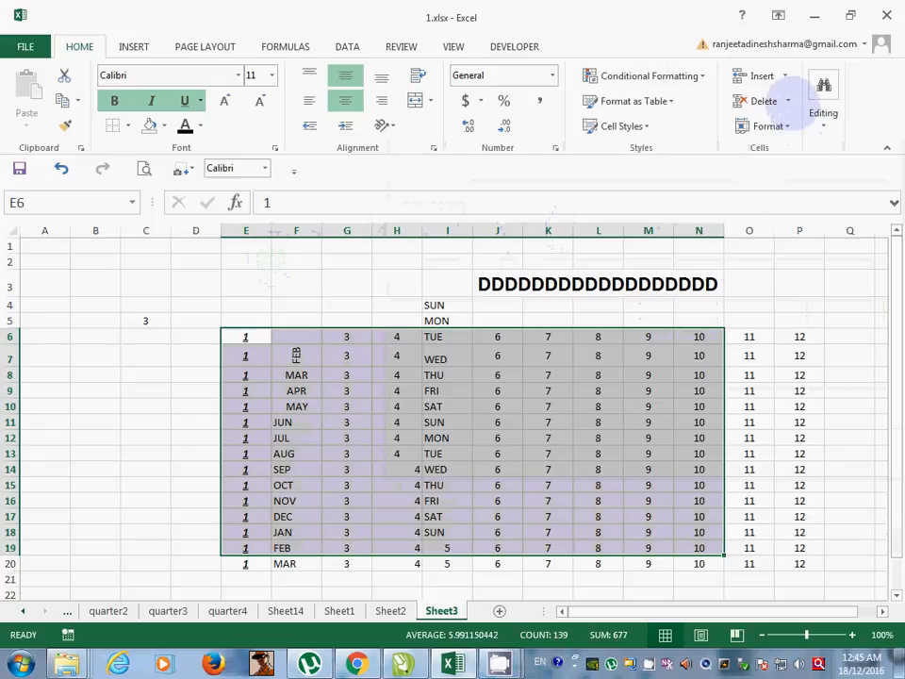
click(784, 76)
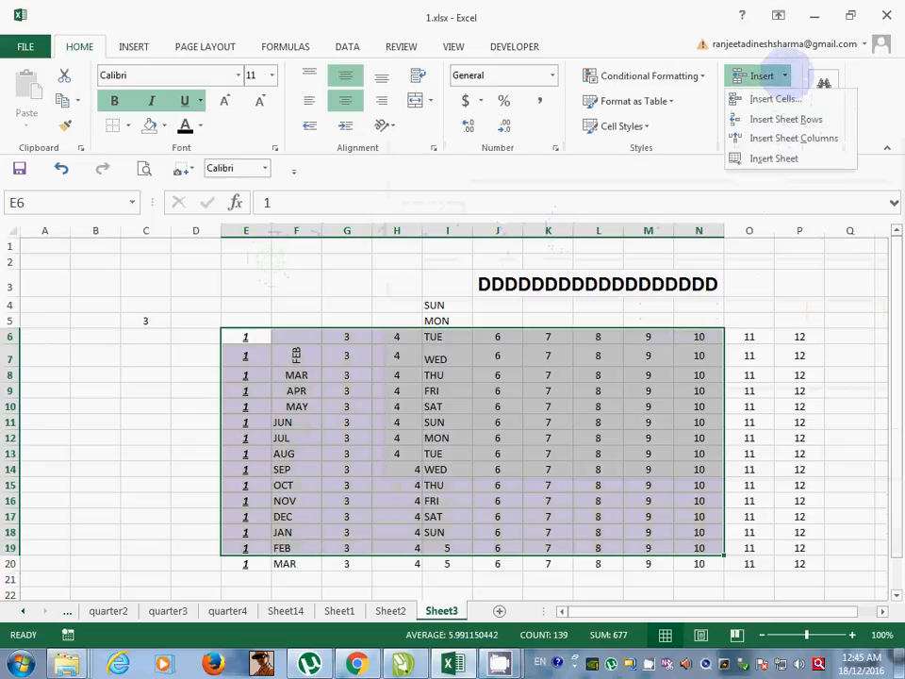
click(786, 77)
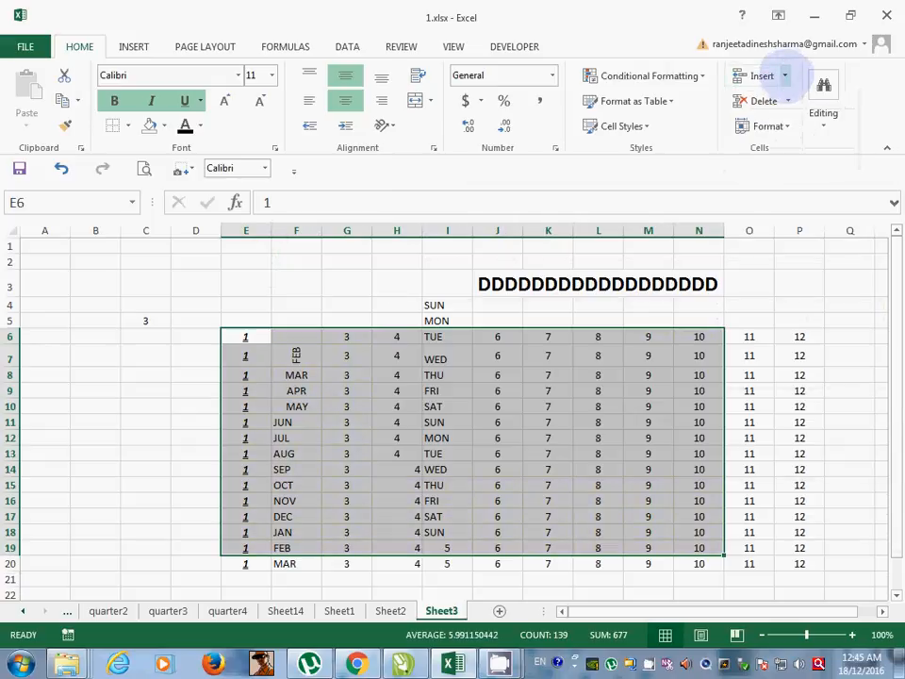
click(763, 101)
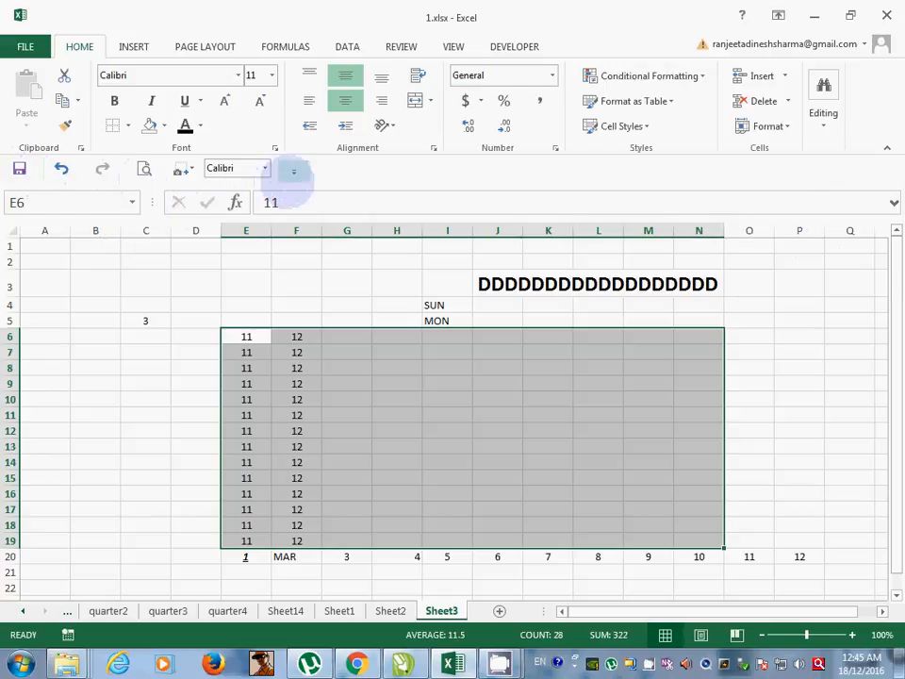
Step: View the Office Background choices in the general Excel options, and close the options without changing anything
click(26, 46)
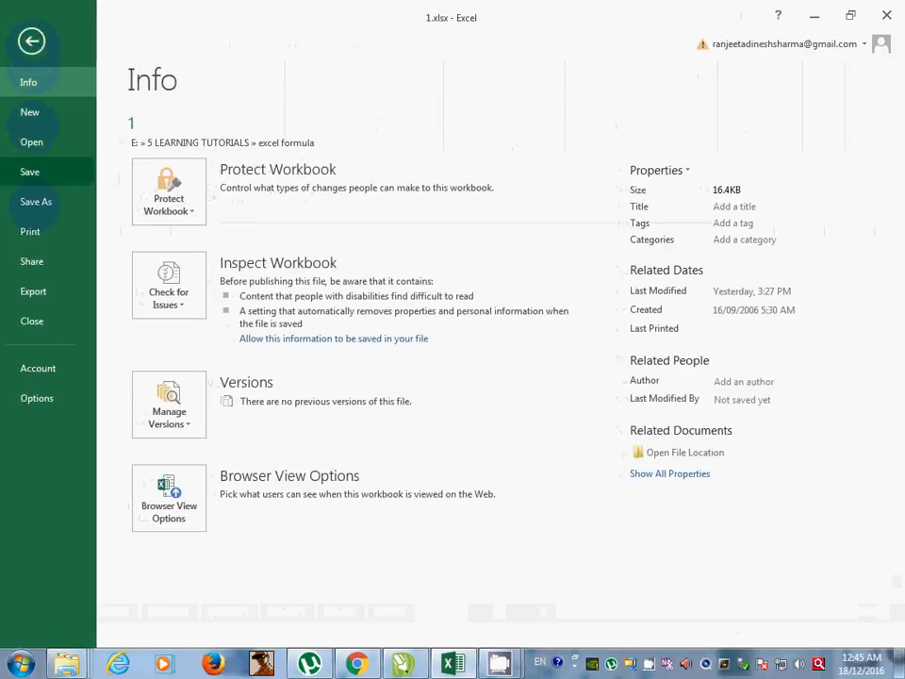
click(36, 397)
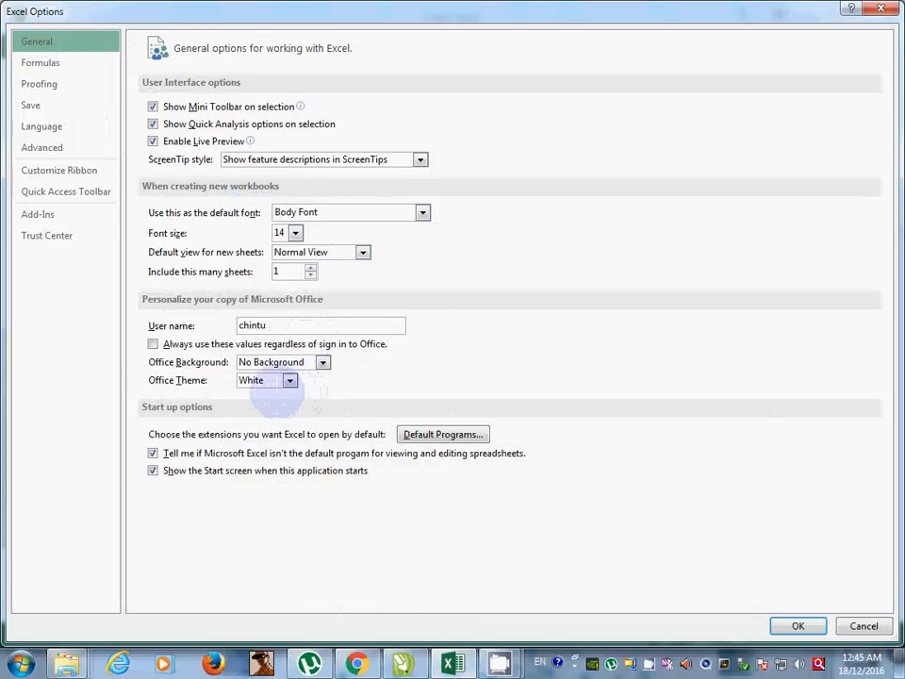
click(322, 362)
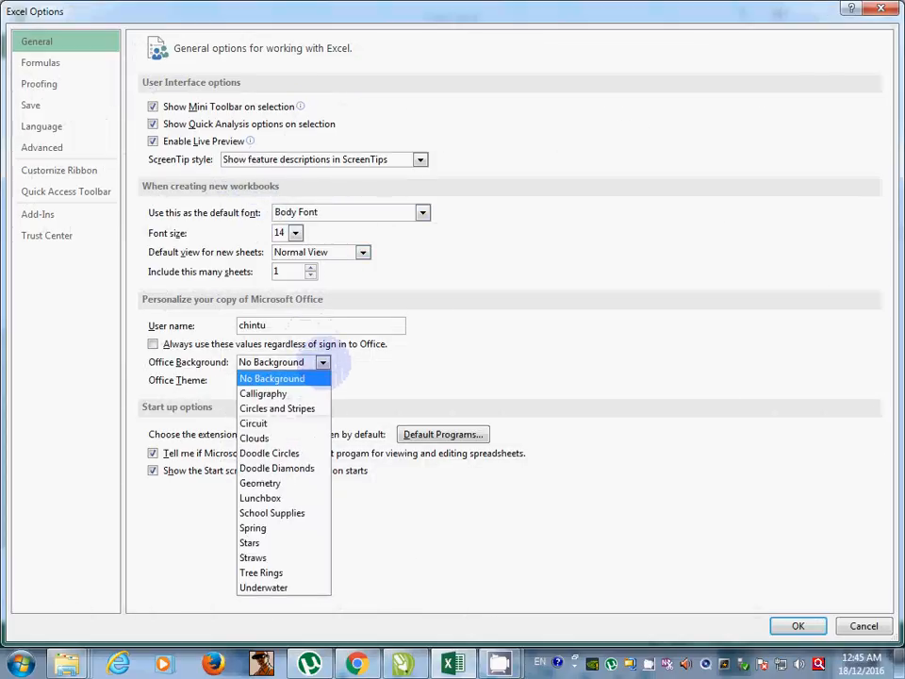
click(330, 363)
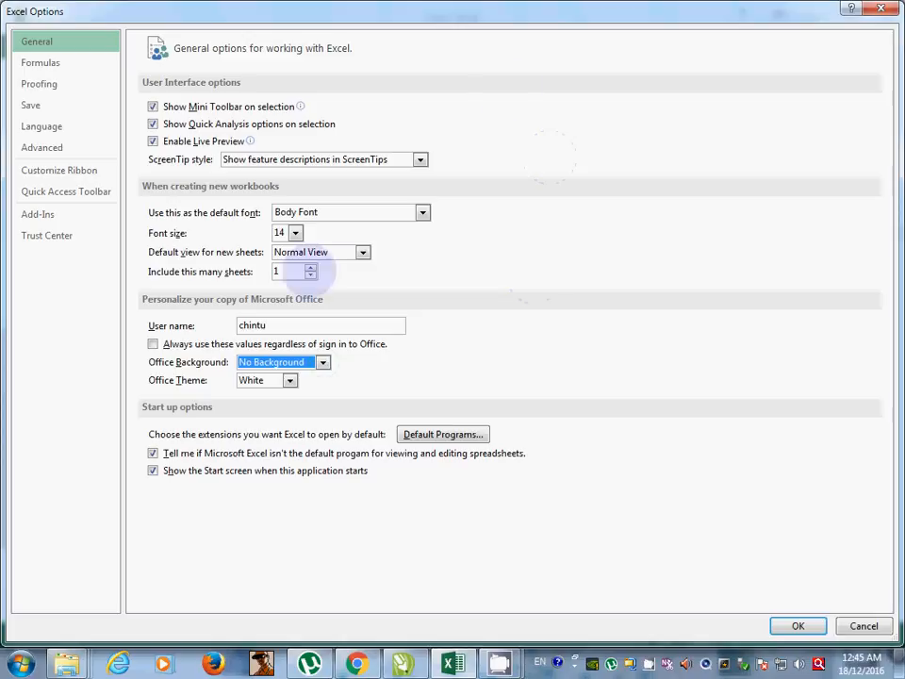
click(880, 9)
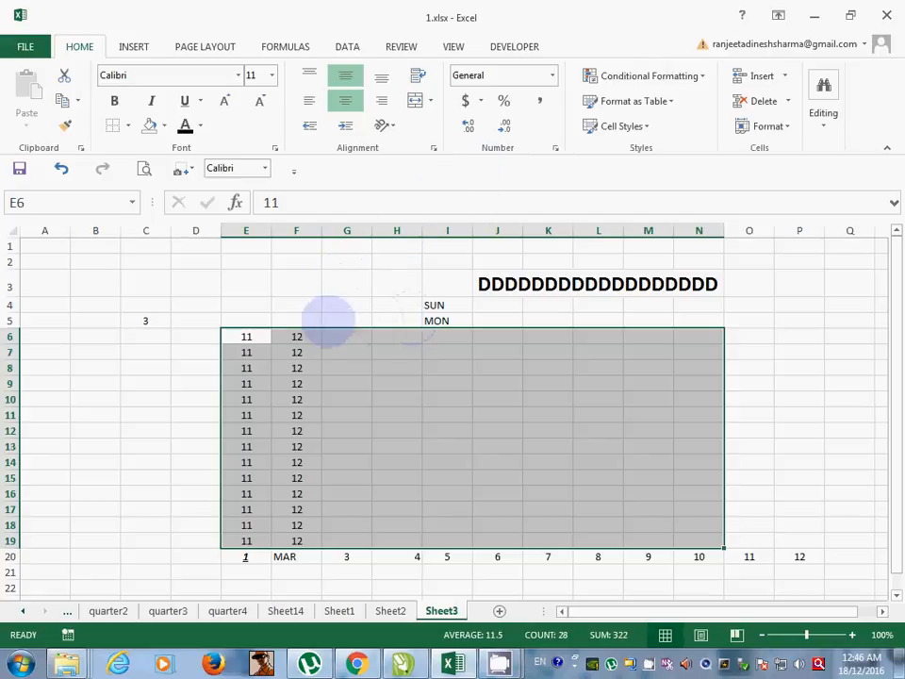
click(193, 338)
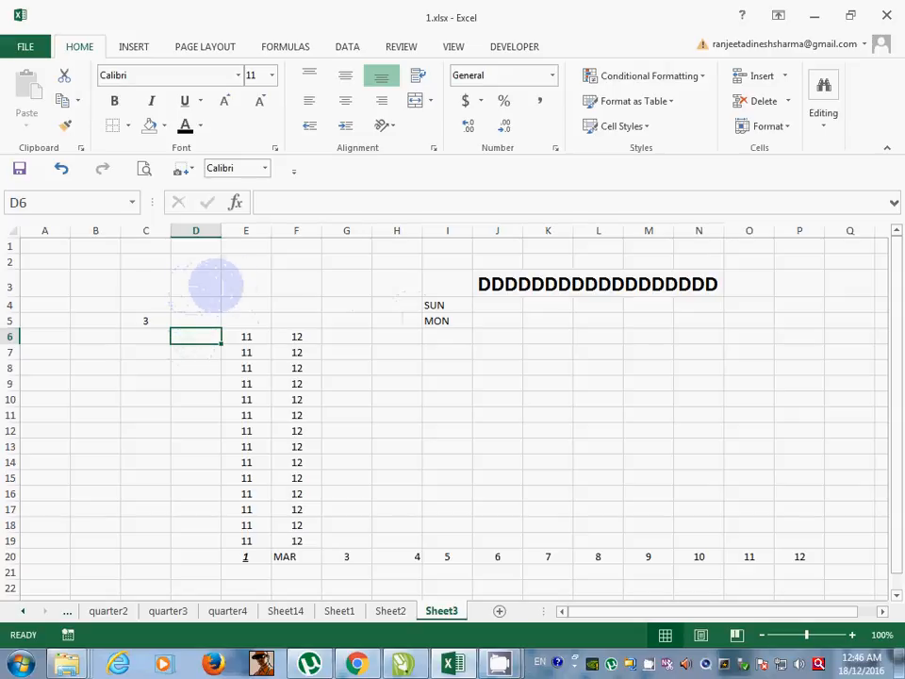
click(485, 284)
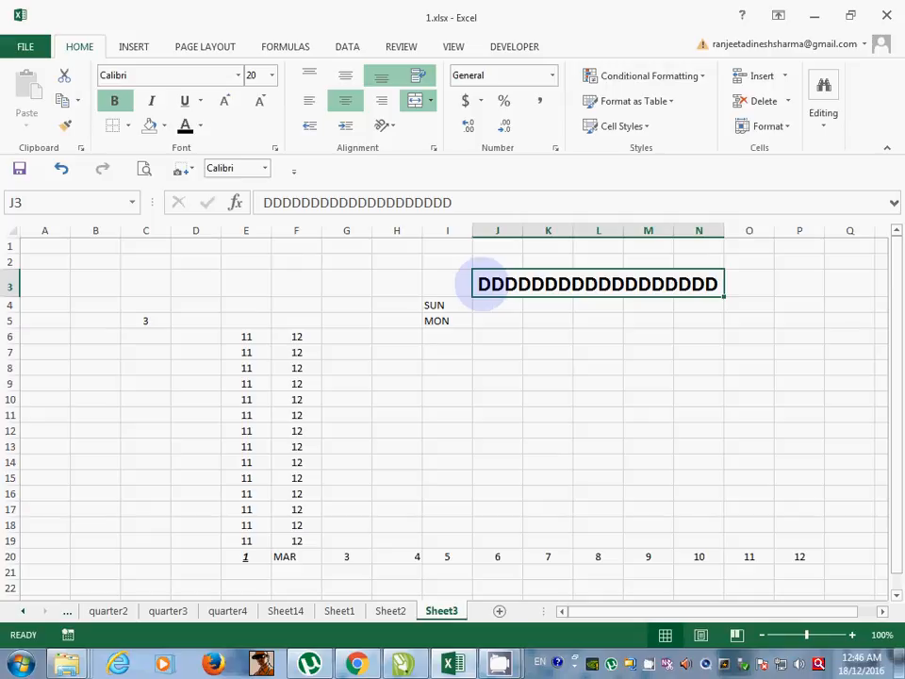
Step: Draw a rectangle shape about 2.29" high and 2.93" wide over columns J to N, below the merged heading
click(134, 46)
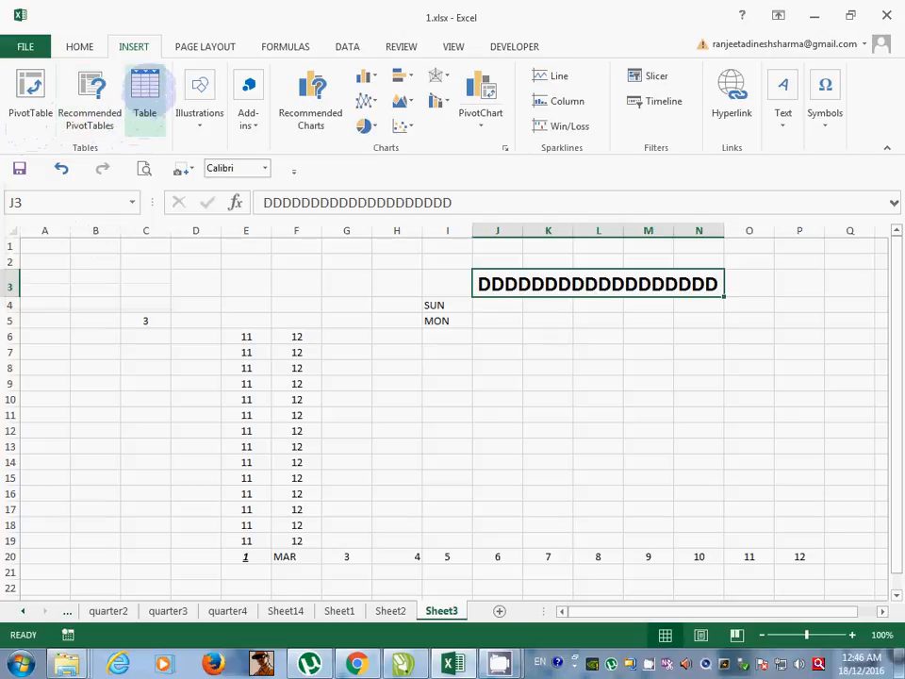
click(198, 125)
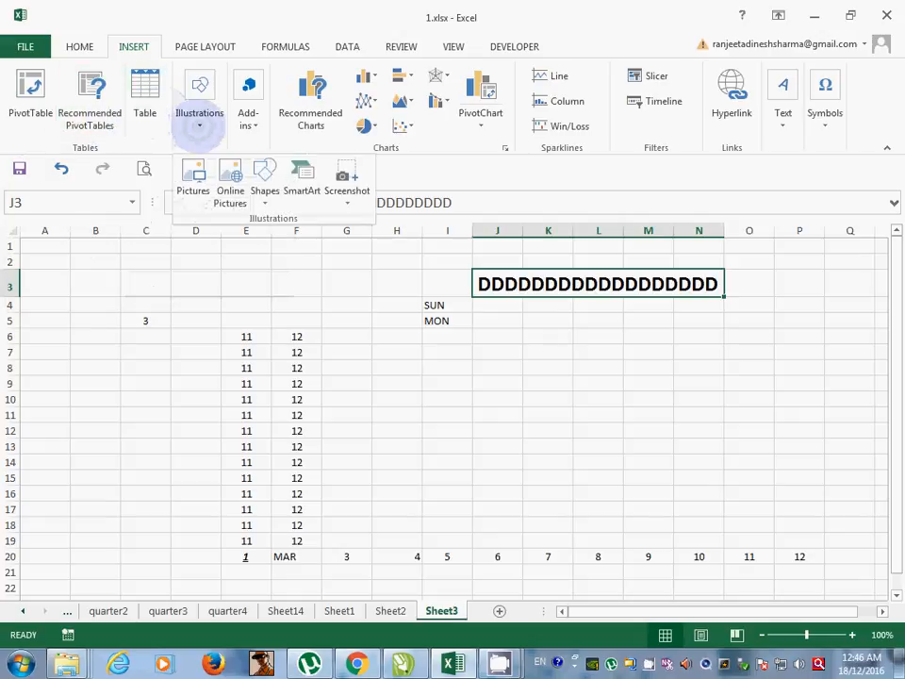
click(265, 181)
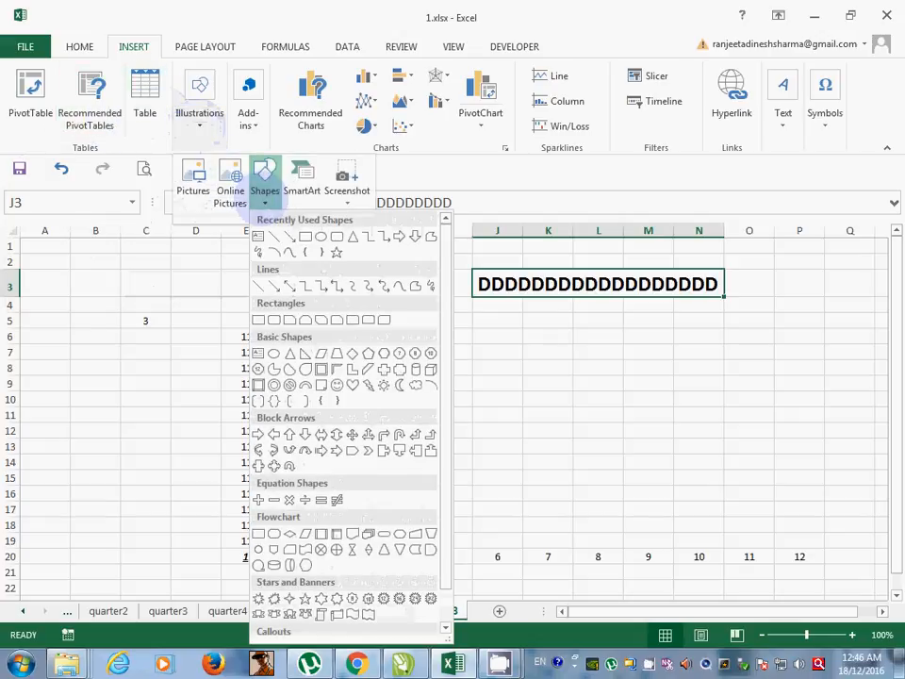
click(305, 237)
mouse_move(485, 329)
mouse_down()
mouse_move(617, 441)
mouse_move(707, 501)
mouse_up()
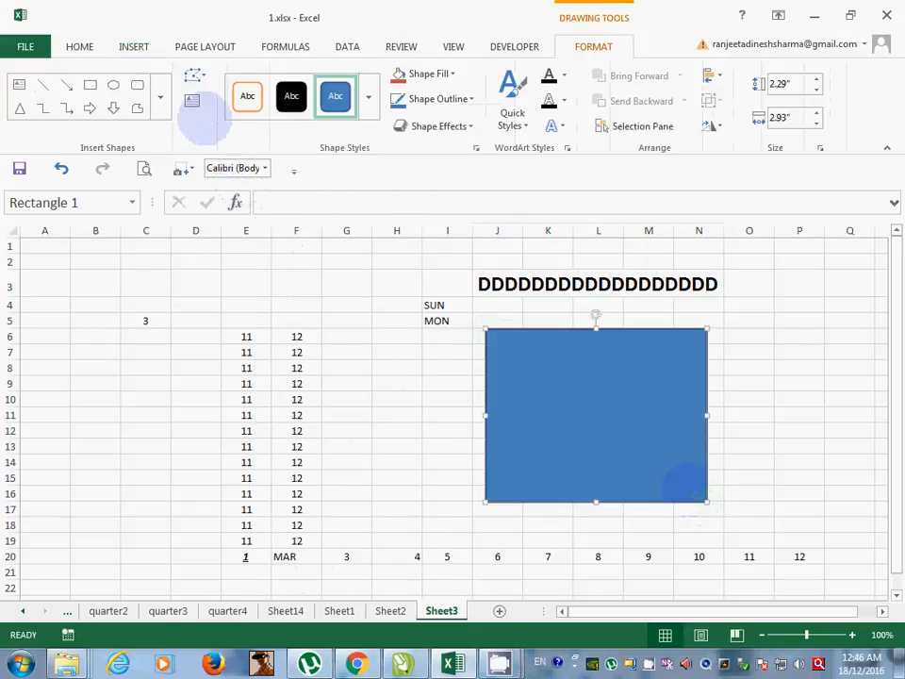
Step: Insert a text box reading ANIMATION near column B, and move it up above the 3 in cell C5
click(192, 99)
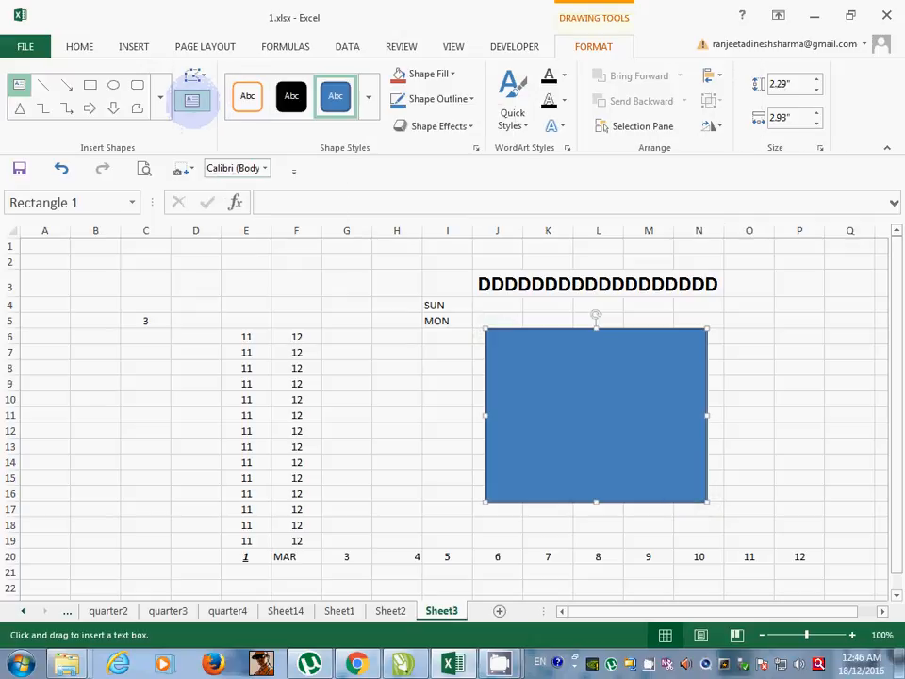
click(82, 315)
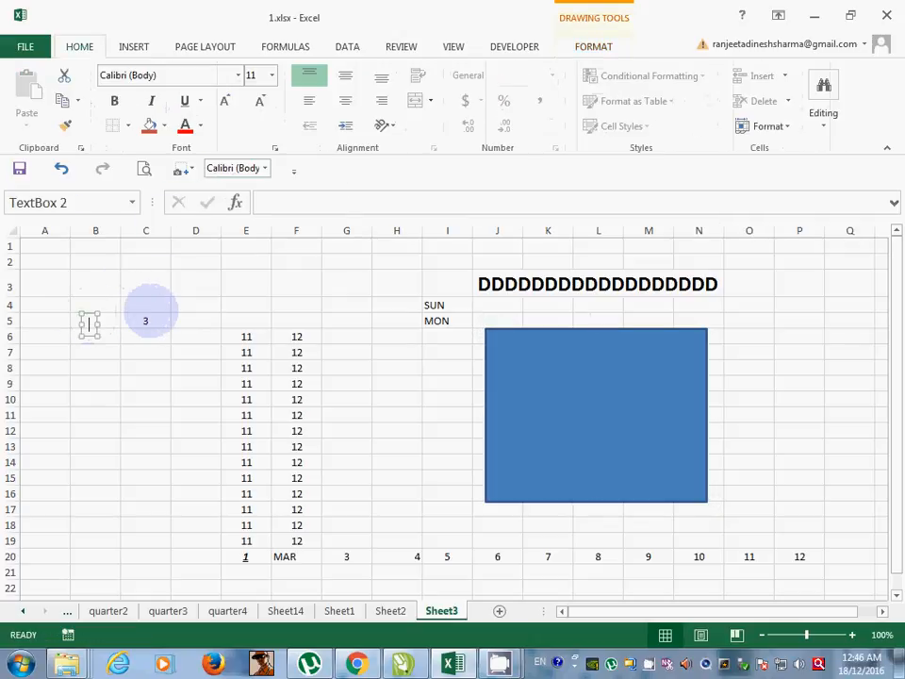
text(ANIMATION)
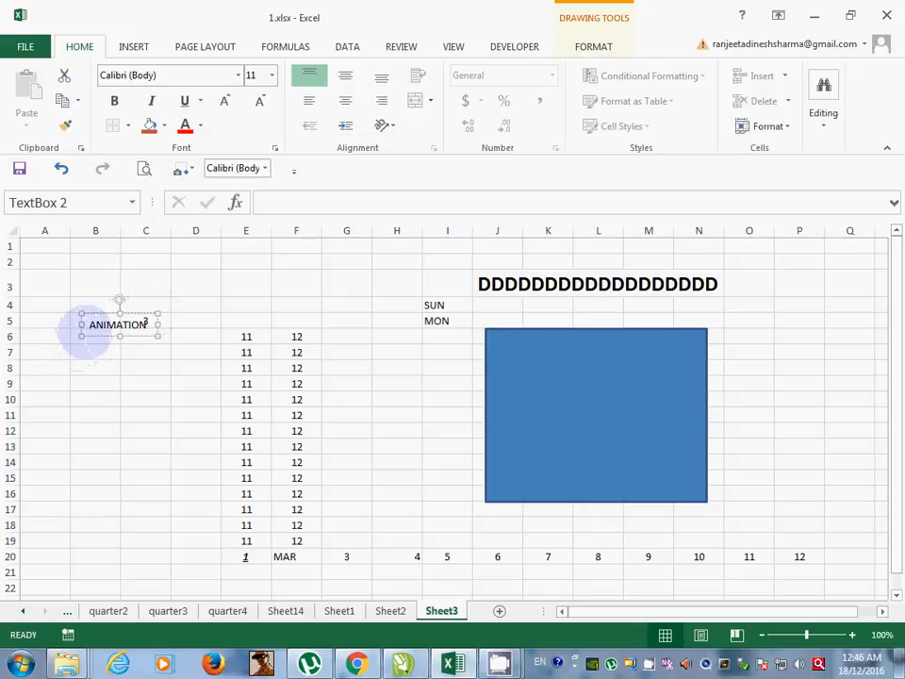
drag(83, 328, 108, 283)
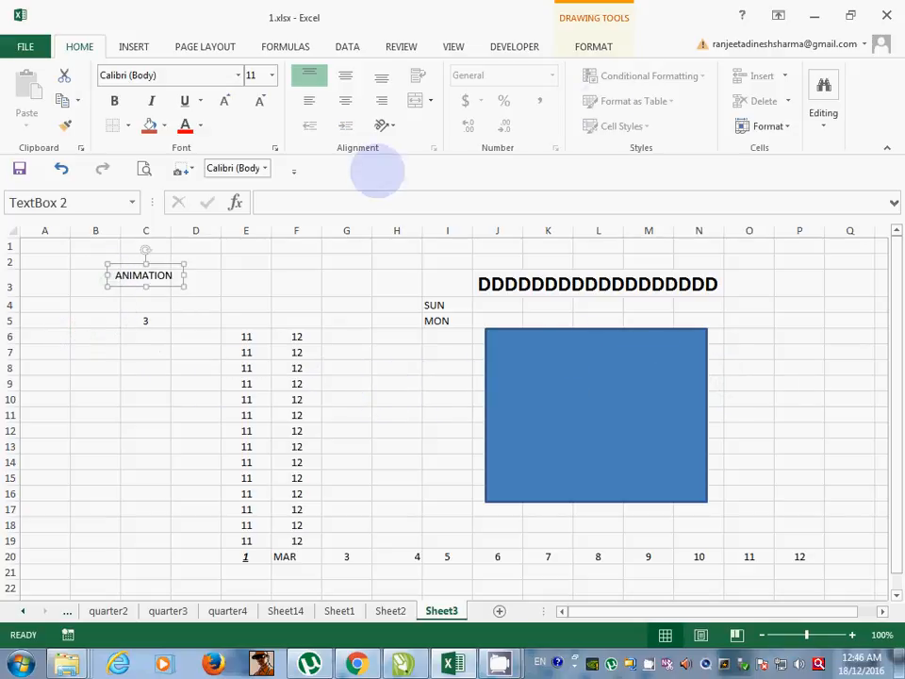
Step: Apply a glossy red preset shape style to the ANIMATION text box, and move it beside the blue rectangle's upper corner
click(594, 46)
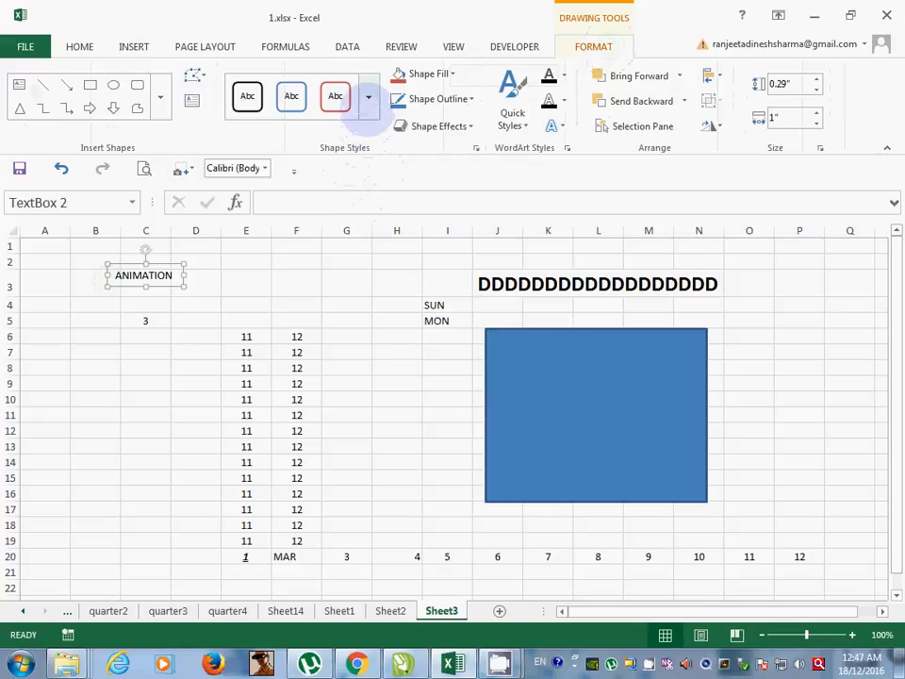
click(369, 96)
click(334, 309)
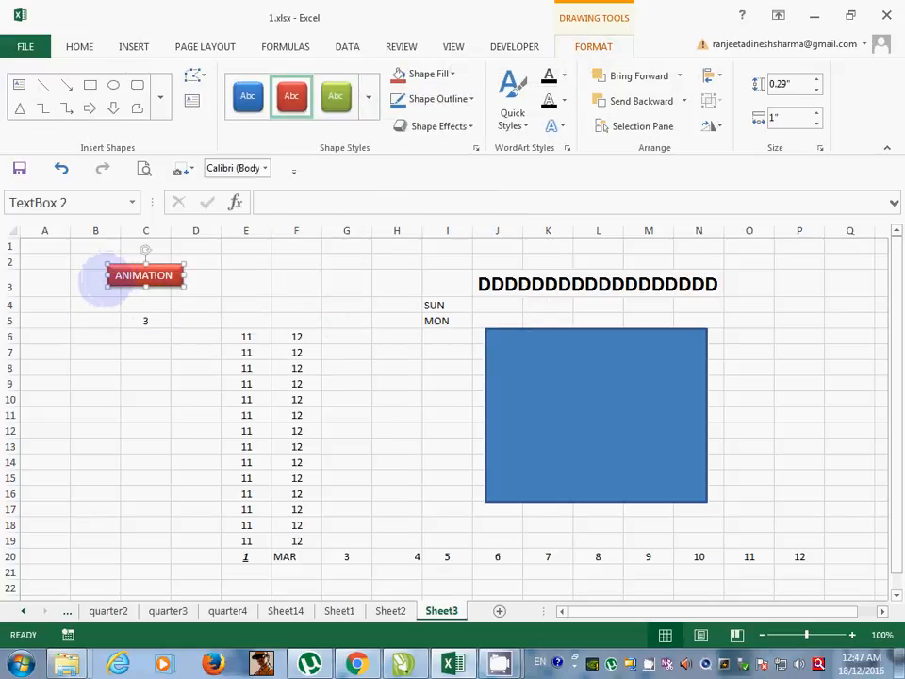
drag(106, 282, 374, 339)
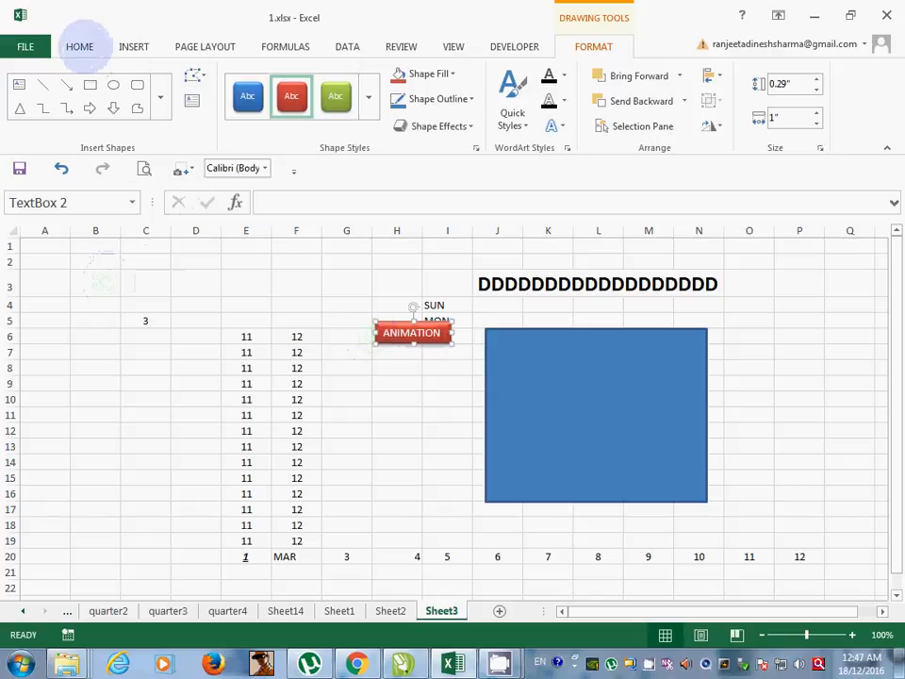
Step: Increase the ANIMATION text box's font size to 72, and move the box so it starts in column C at row 2
click(79, 47)
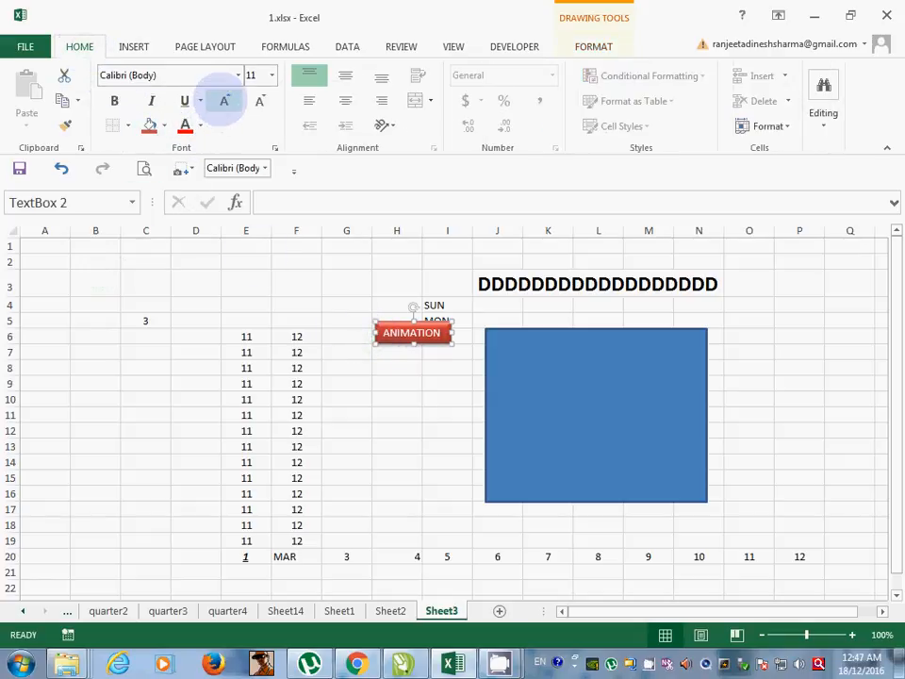
click(224, 101)
click(224, 101)
click(224, 101)
click(224, 101)
click(224, 101)
click(224, 101)
click(224, 100)
click(225, 101)
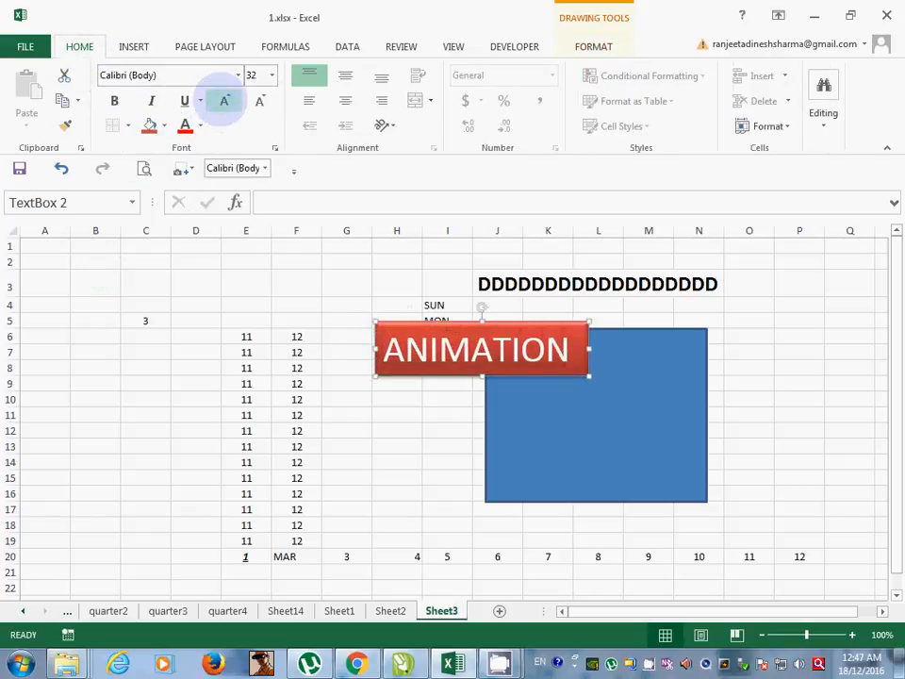
click(224, 101)
click(224, 101)
click(225, 101)
click(224, 101)
click(224, 101)
click(225, 101)
click(225, 101)
click(224, 101)
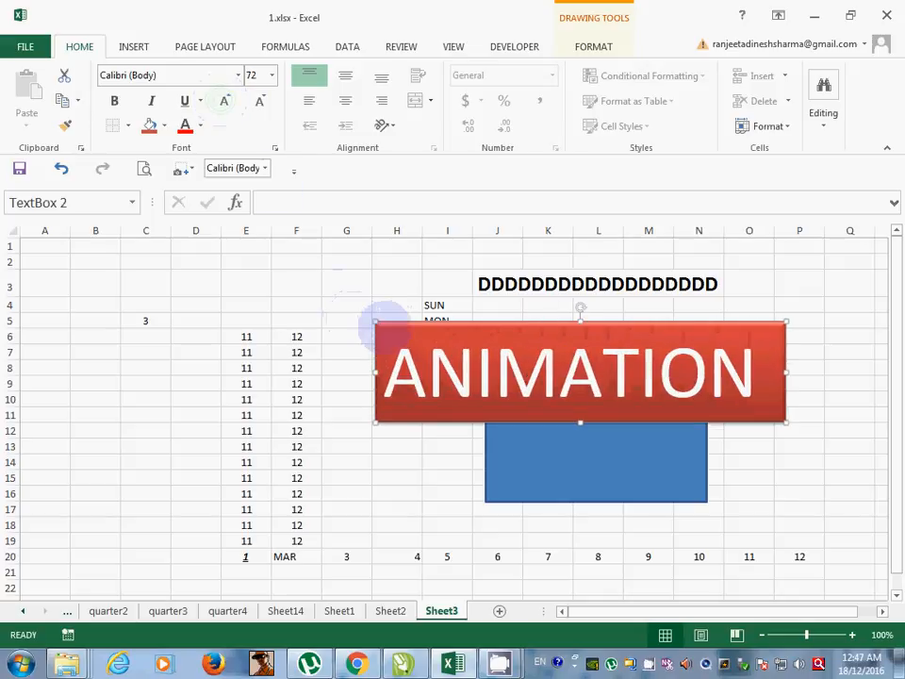
drag(375, 322, 162, 250)
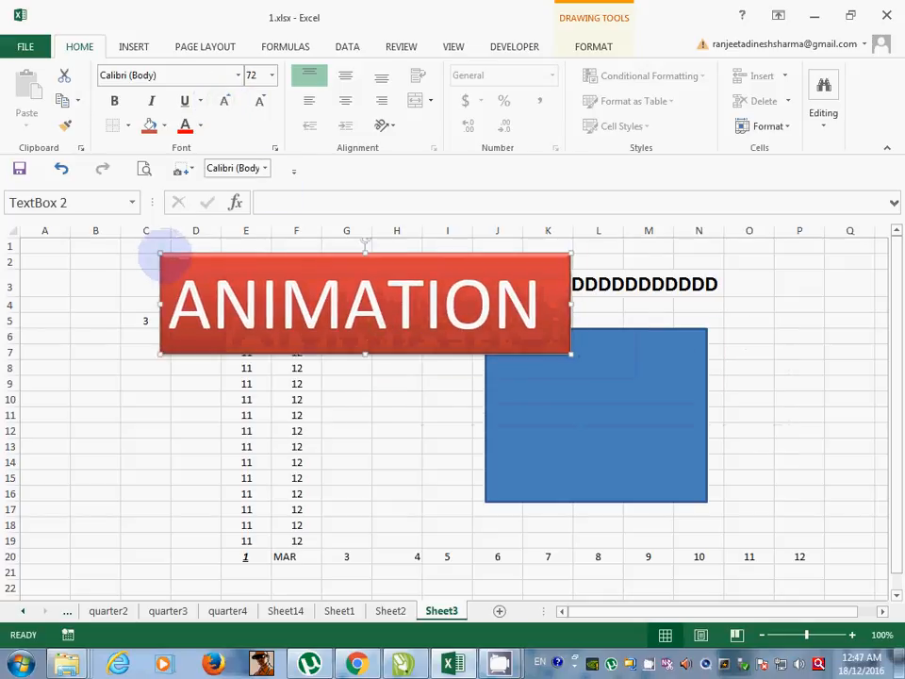
Step: Examine the window screenshot options and the List and Process layouts offered for SmartArt graphics
click(134, 46)
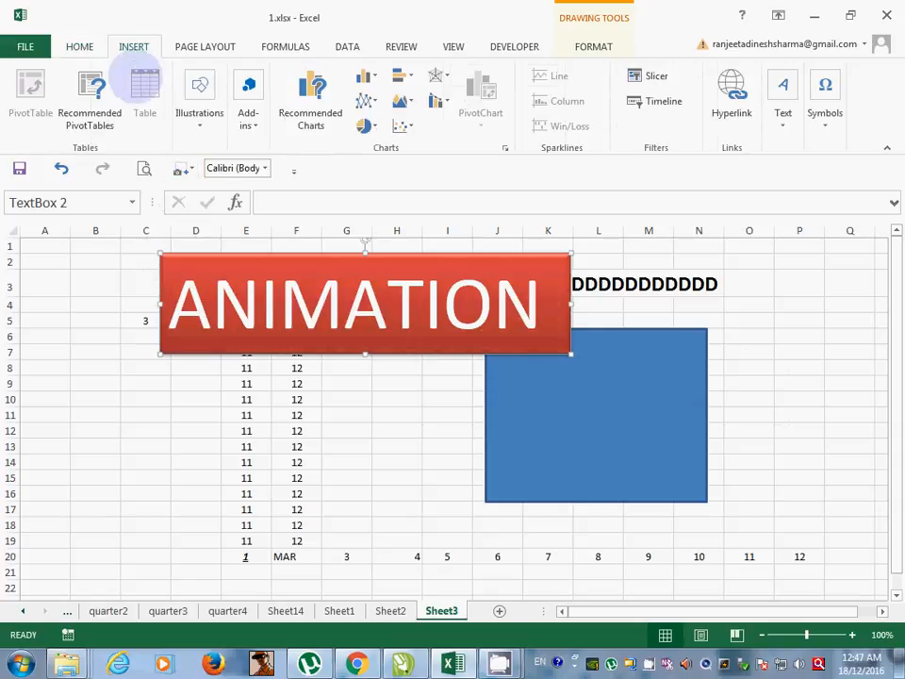
click(200, 121)
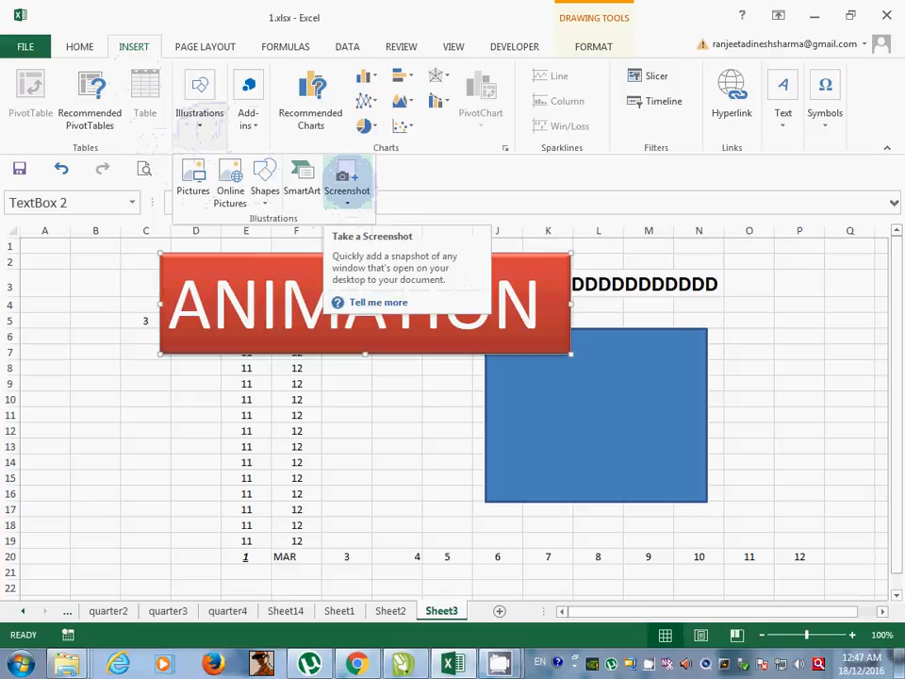
click(347, 181)
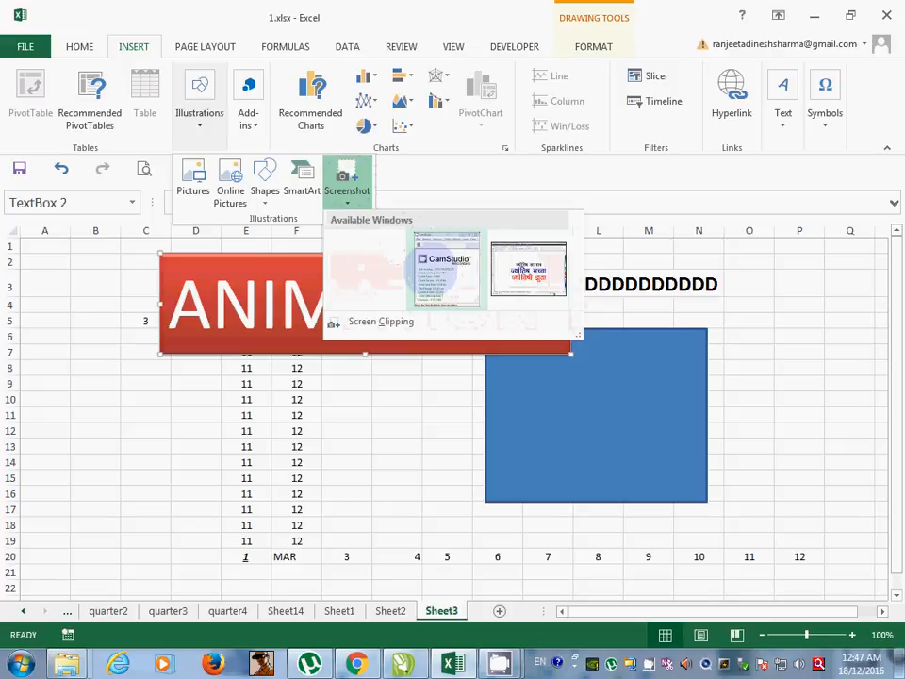
click(301, 175)
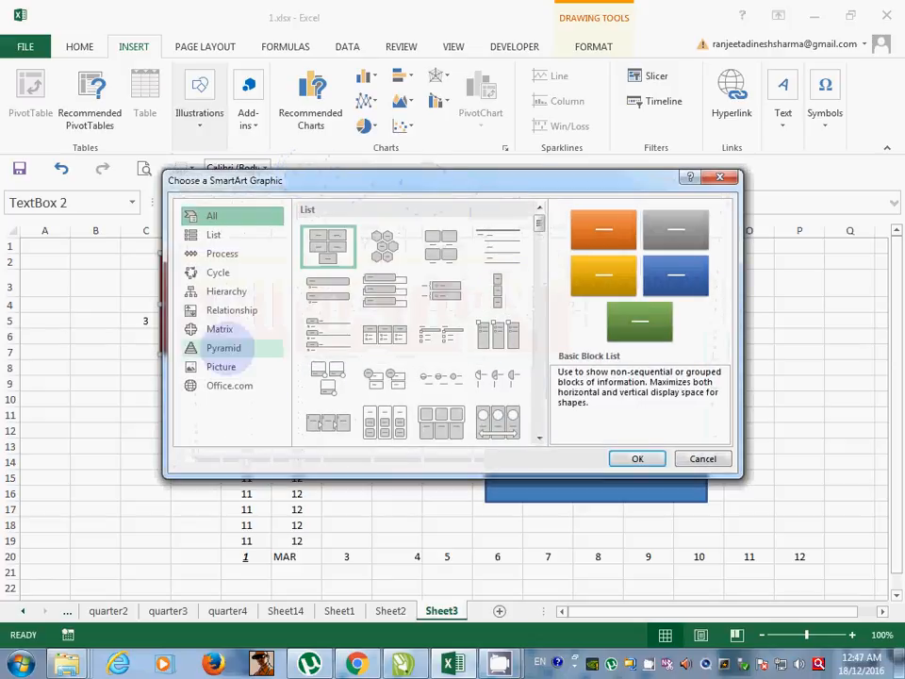
click(210, 235)
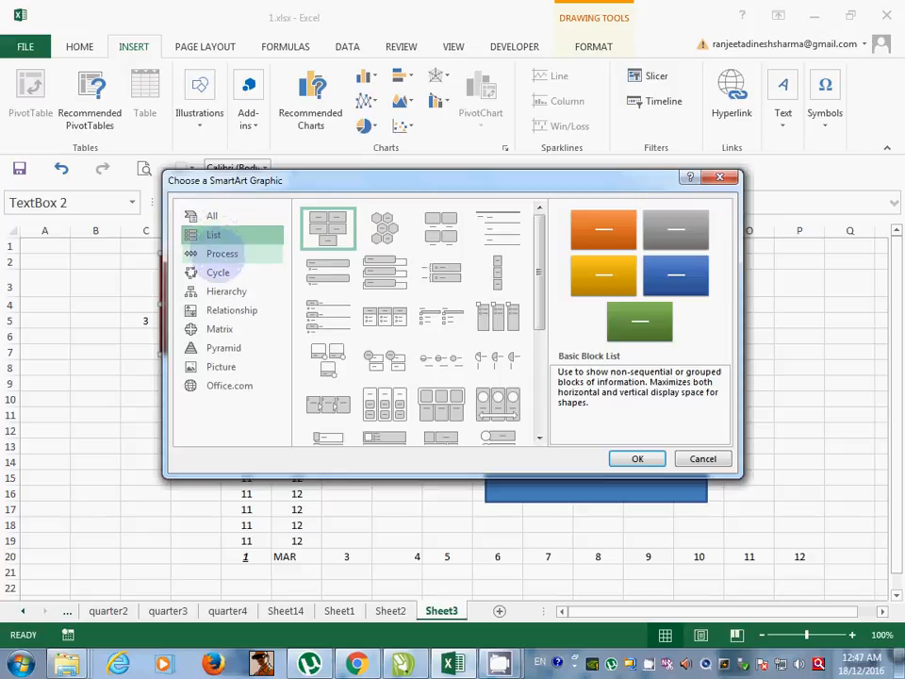
click(222, 253)
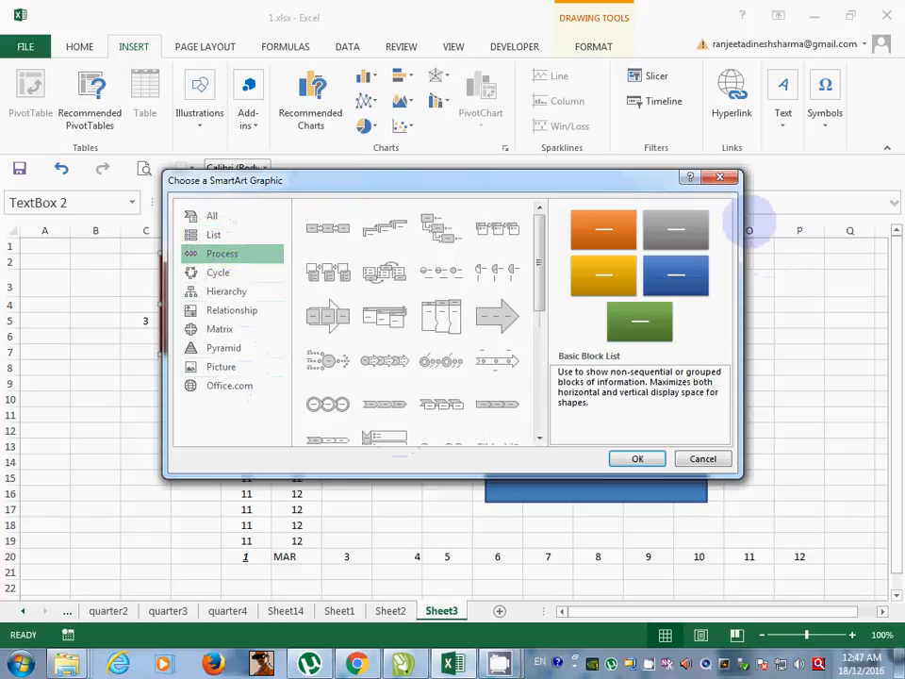
click(719, 176)
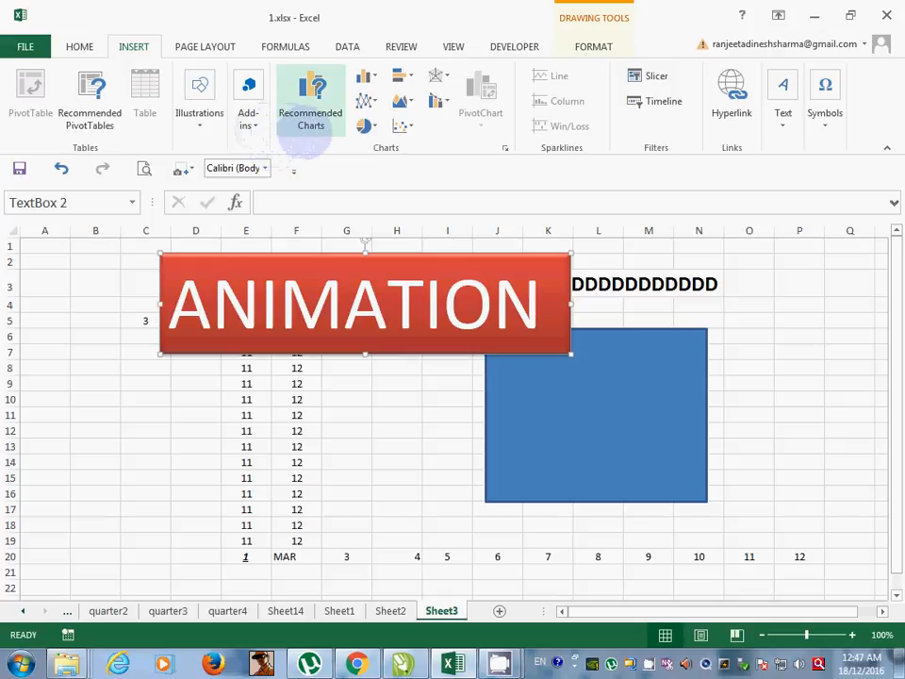
Step: Examine the chart recommendations, the 2-D and 3-D column chart types, and the available WordArt styles
click(311, 130)
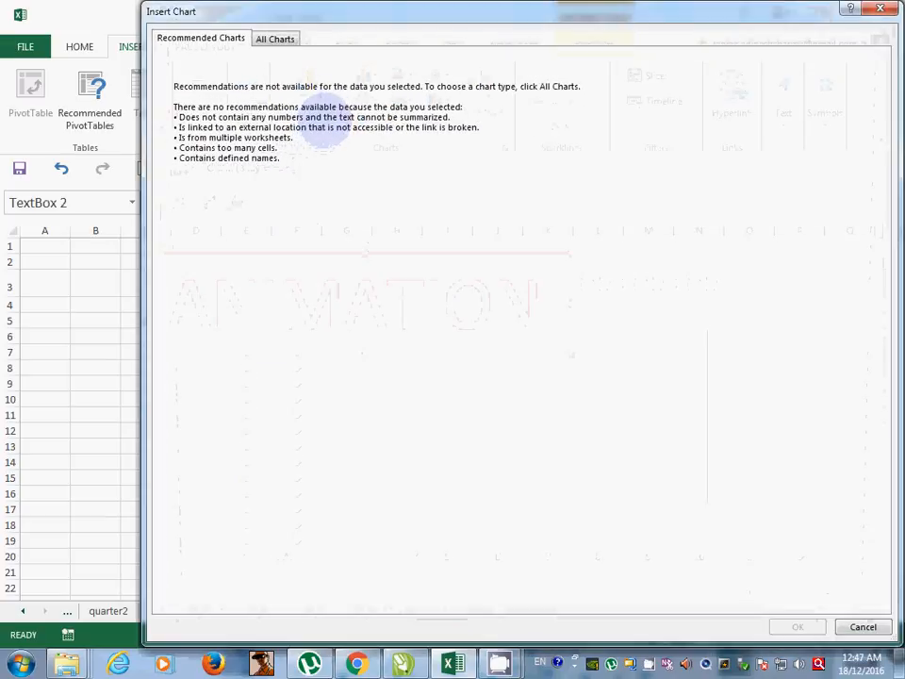
key(Escape)
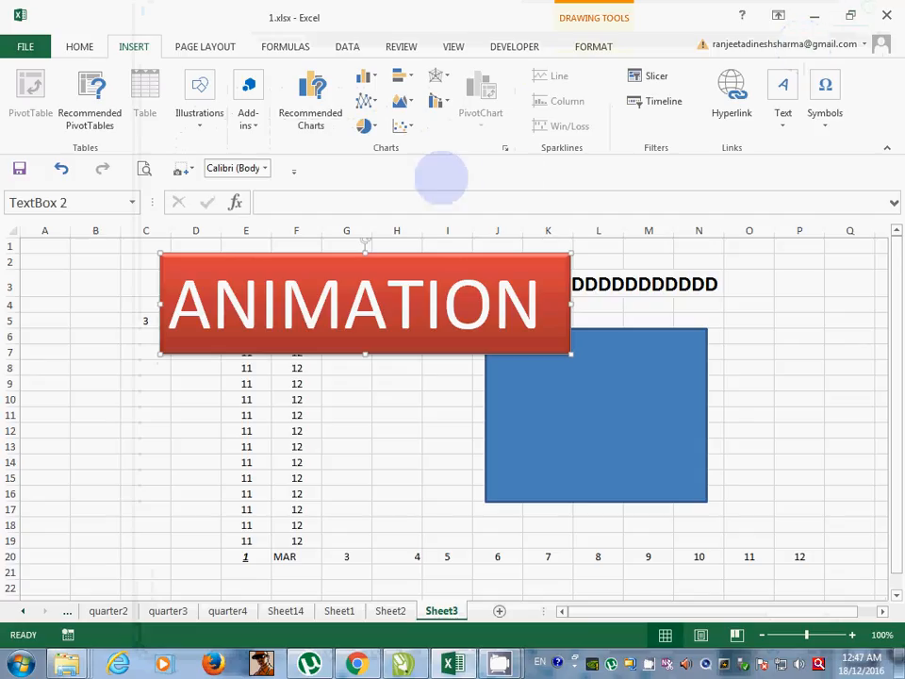
click(364, 75)
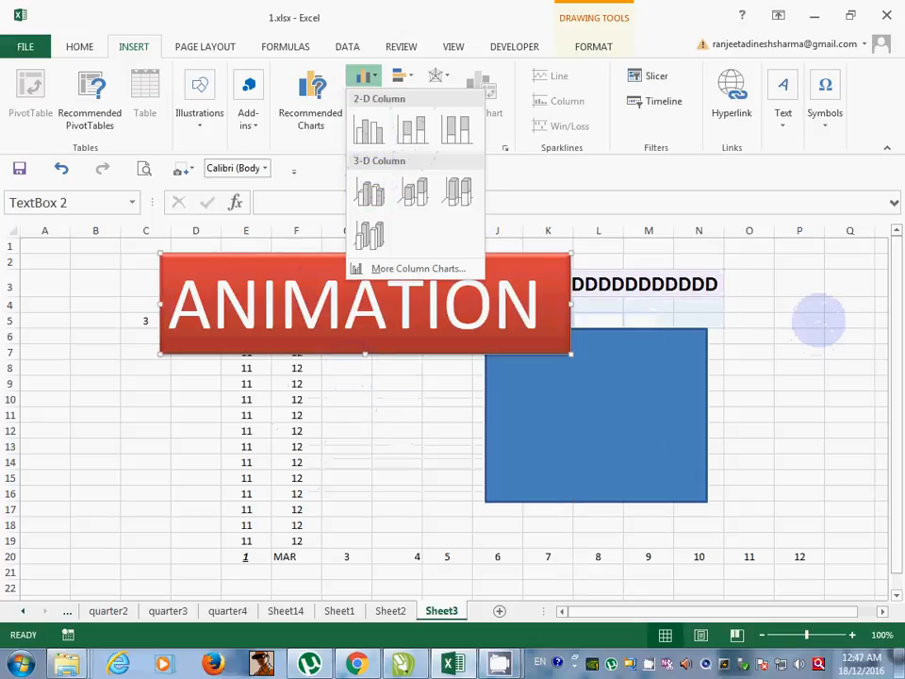
click(818, 320)
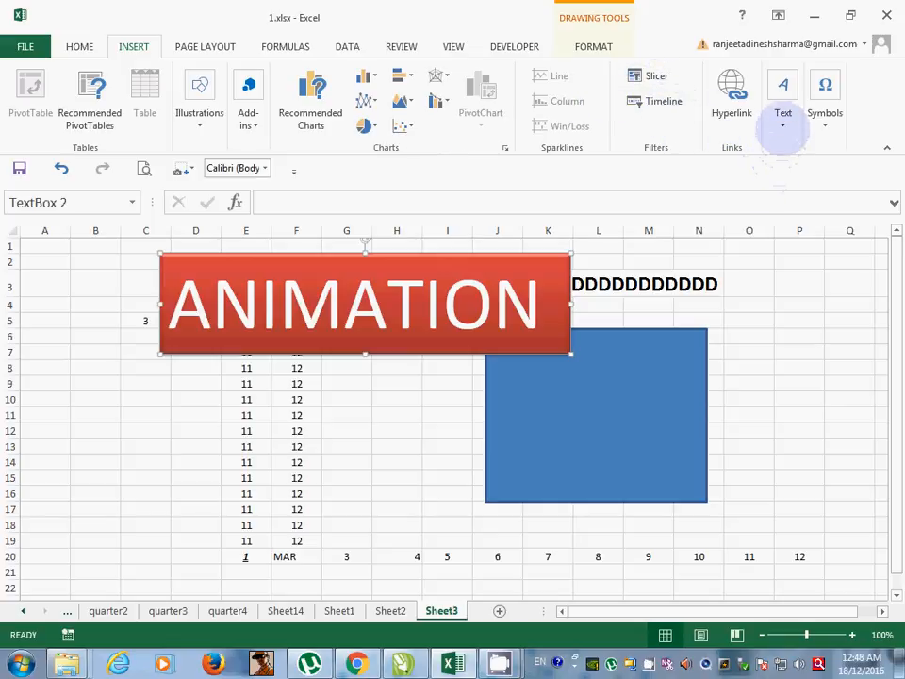
click(782, 123)
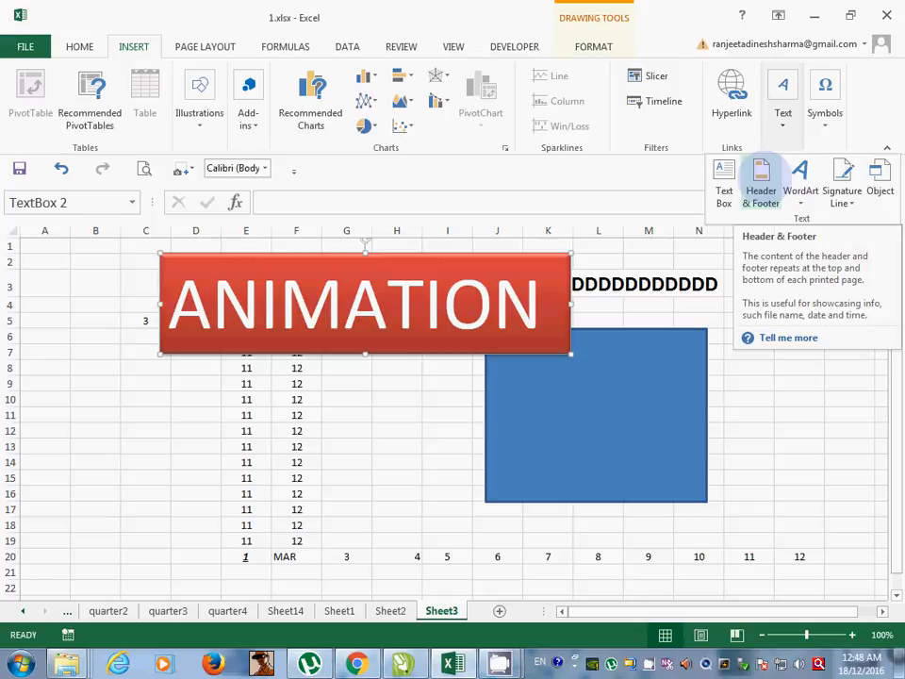
click(800, 184)
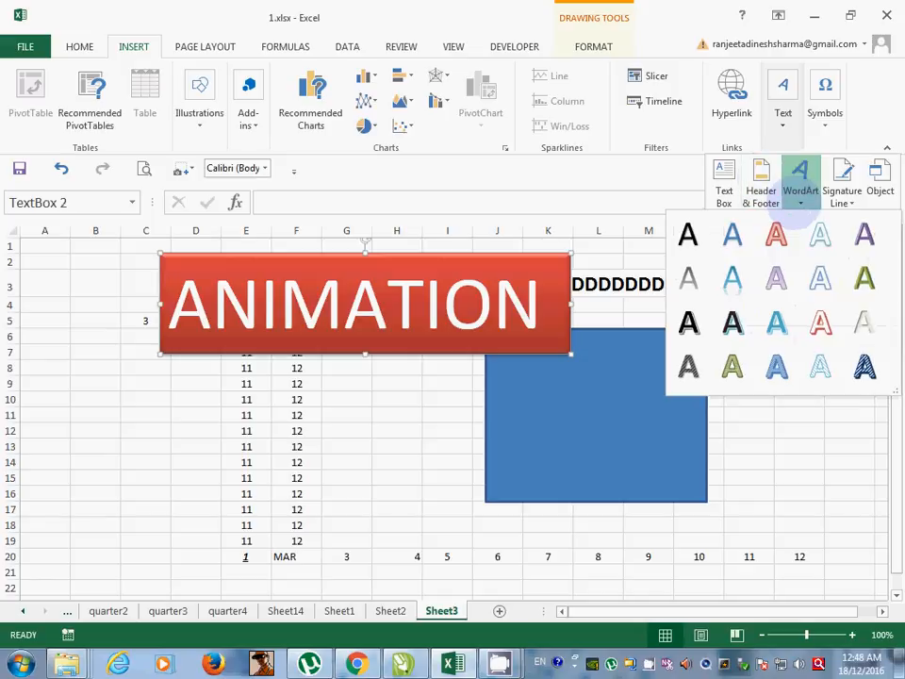
click(795, 199)
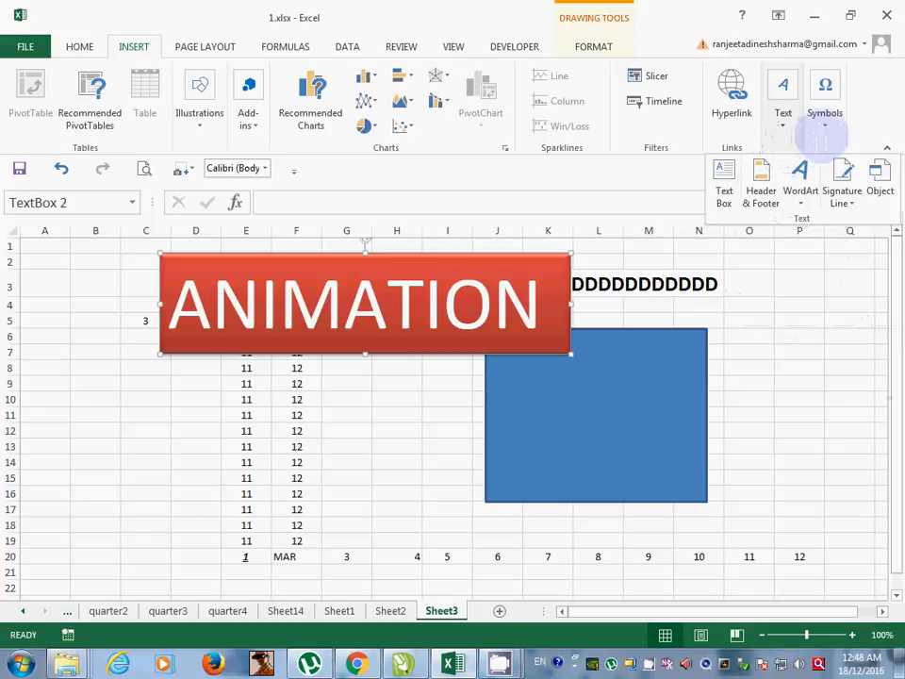
Step: Insert the built-in Binomial Theorem equation into the red text box in place of the ANIMATION text
click(825, 126)
click(826, 128)
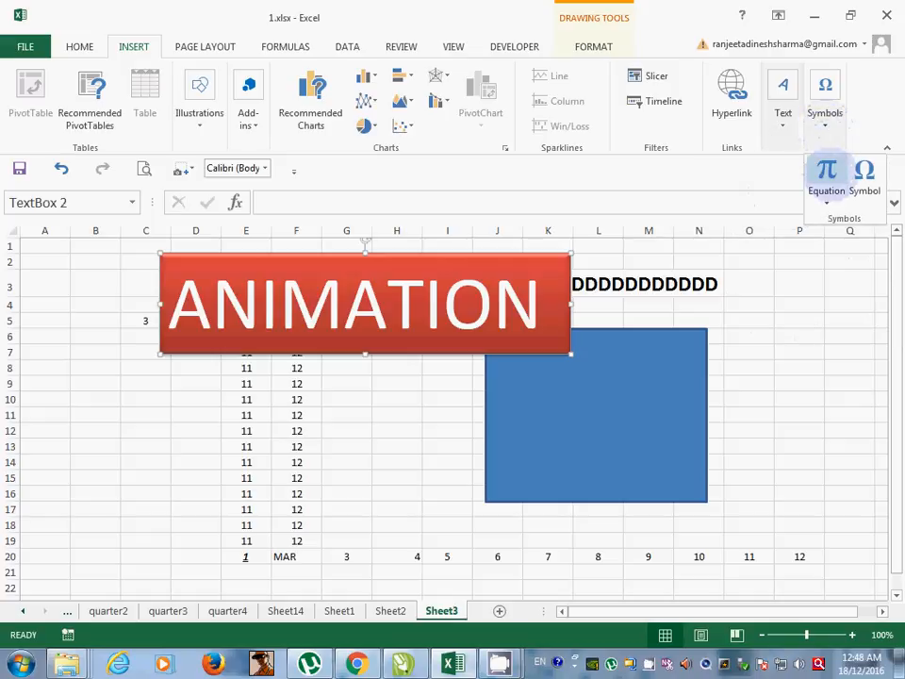
click(827, 193)
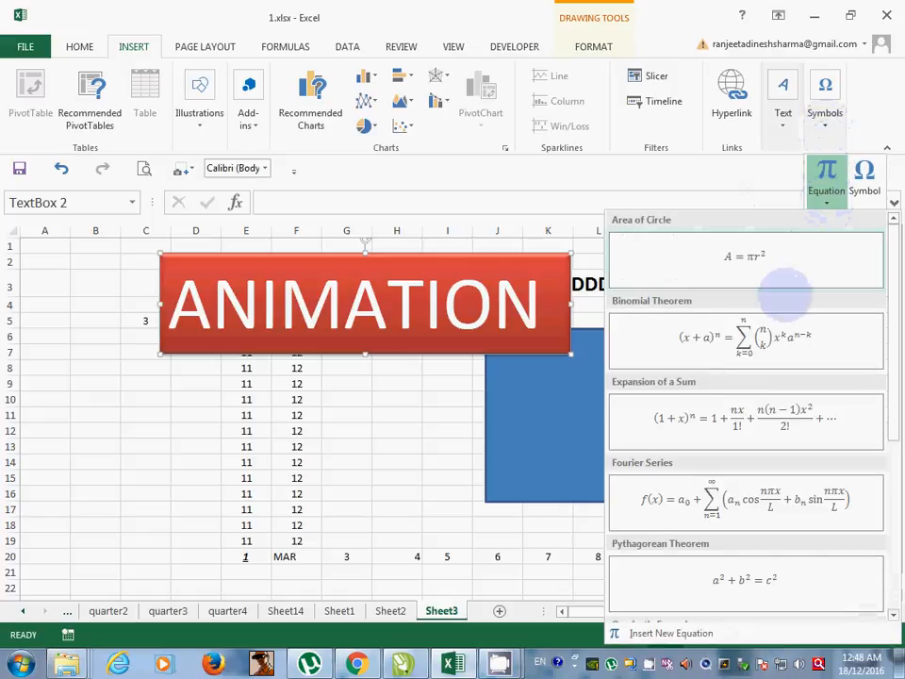
click(740, 332)
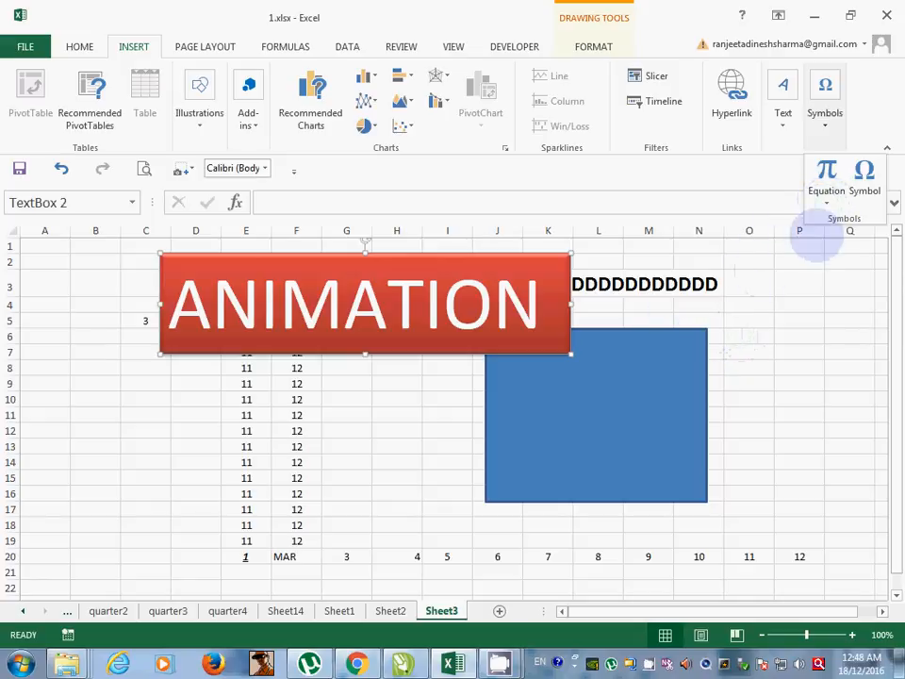
click(830, 172)
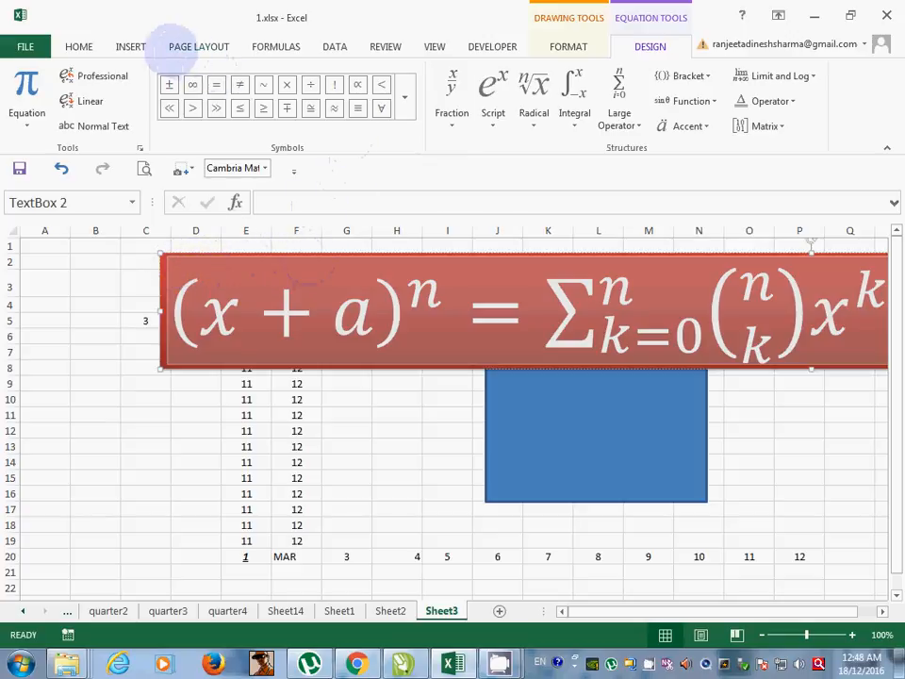
Step: Set Sheet3's page orientation to Landscape, and review the margin presets, paper sizes and print area options
click(127, 44)
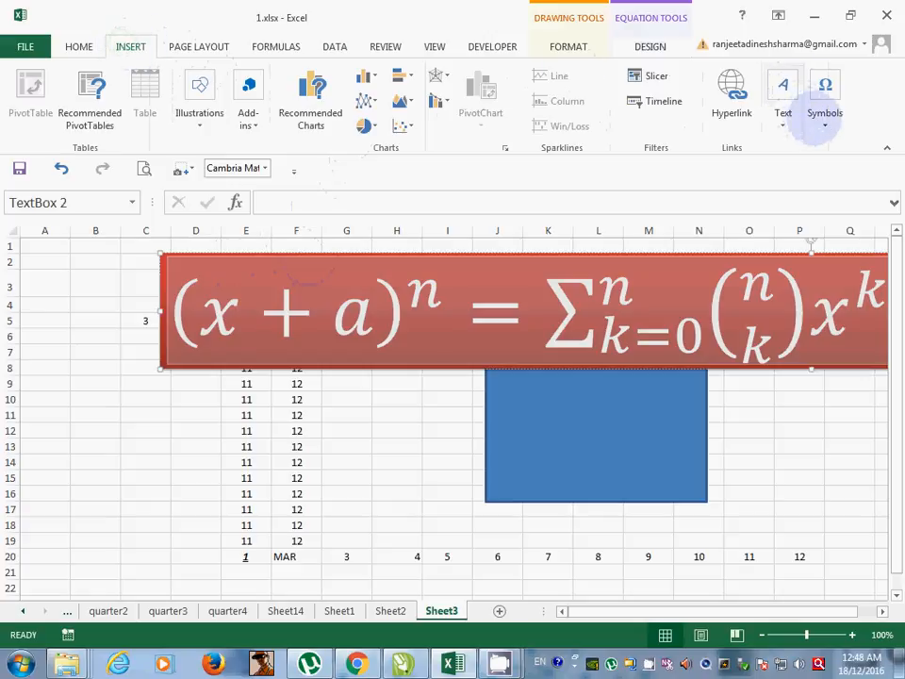
click(824, 111)
click(198, 46)
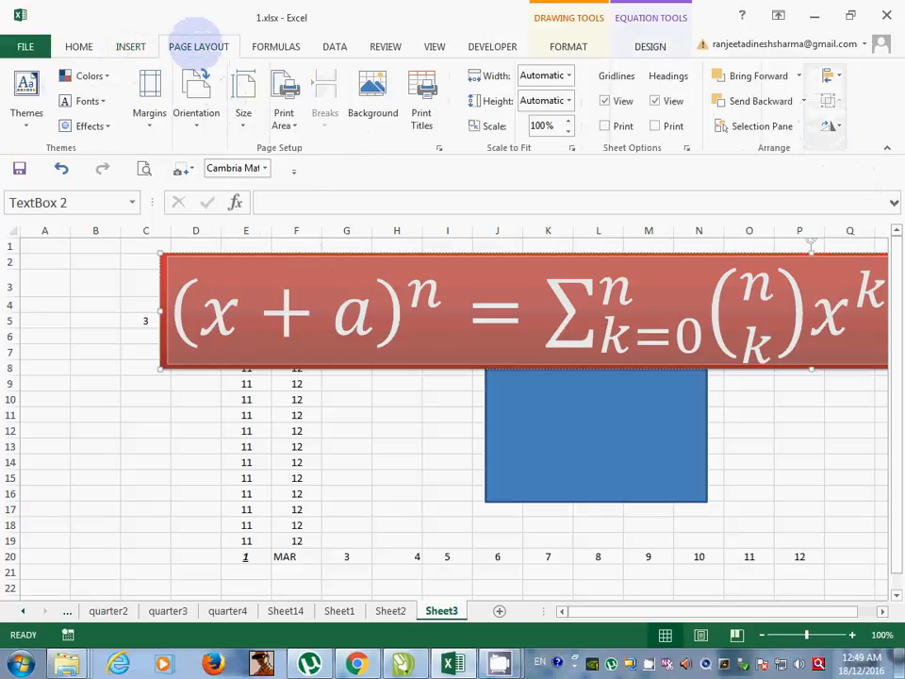
click(149, 94)
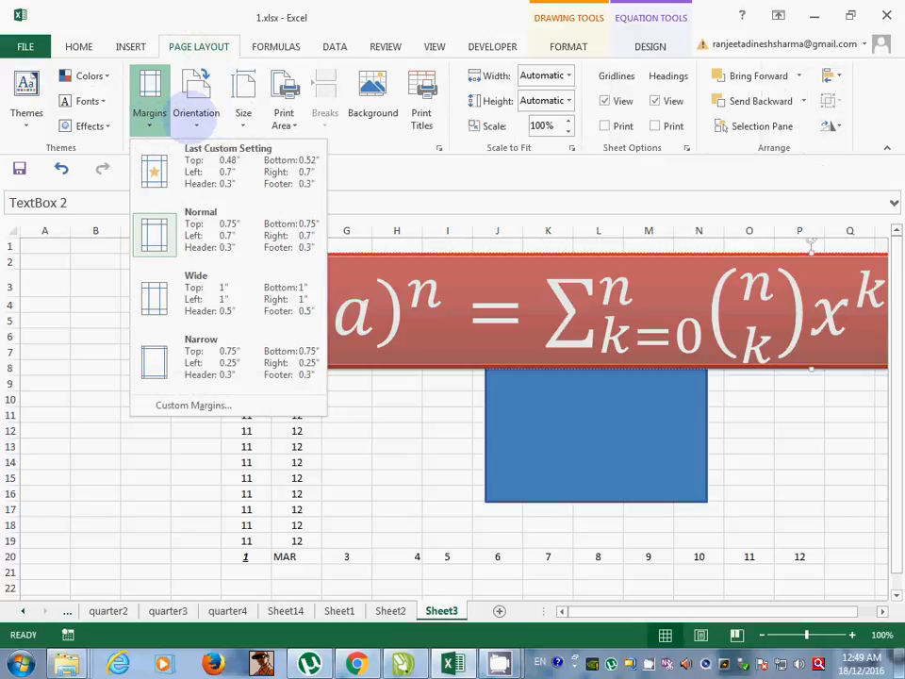
click(196, 110)
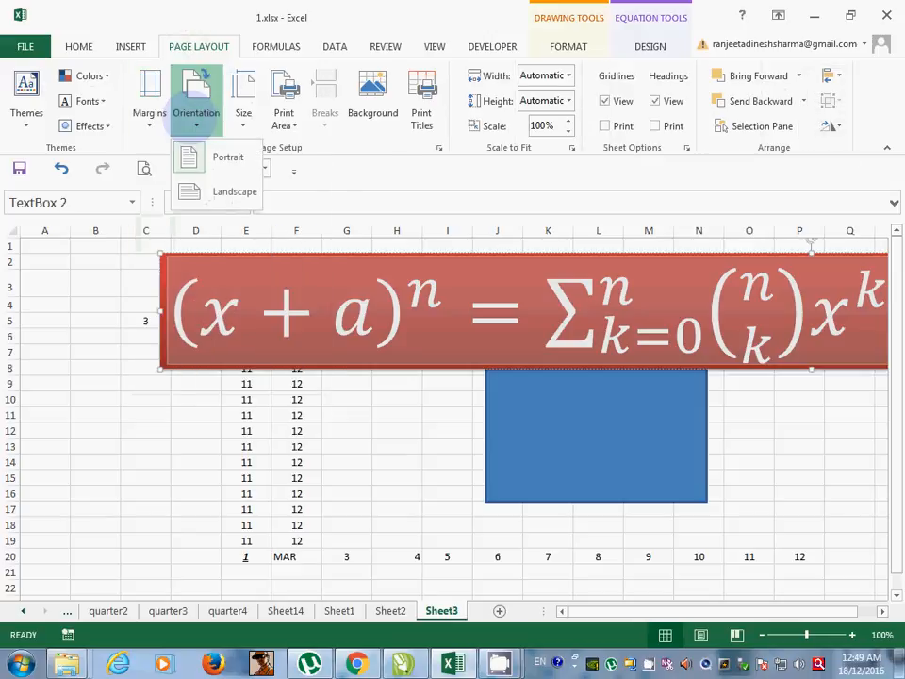
click(212, 188)
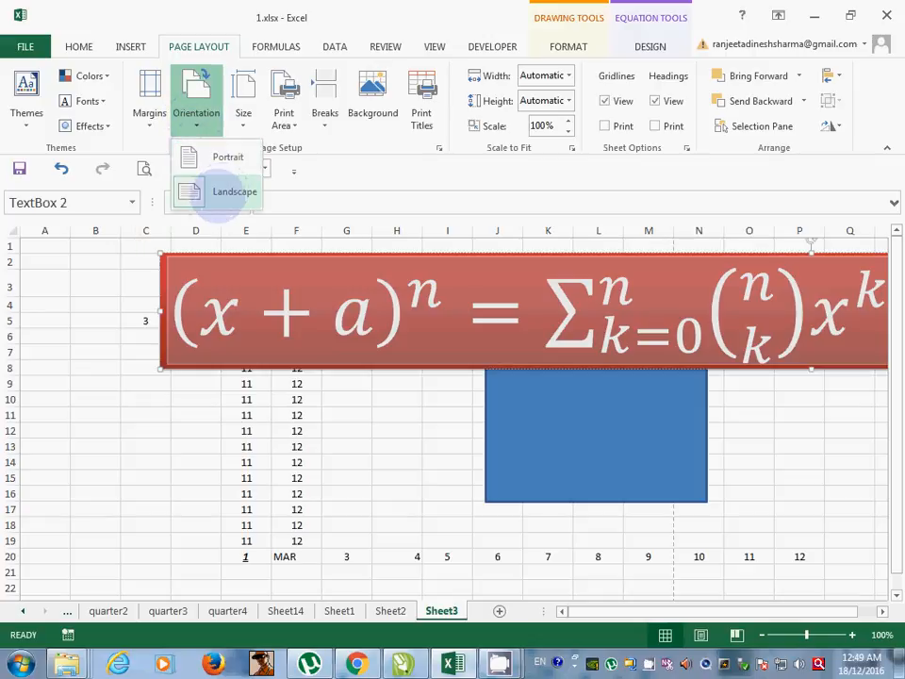
click(242, 113)
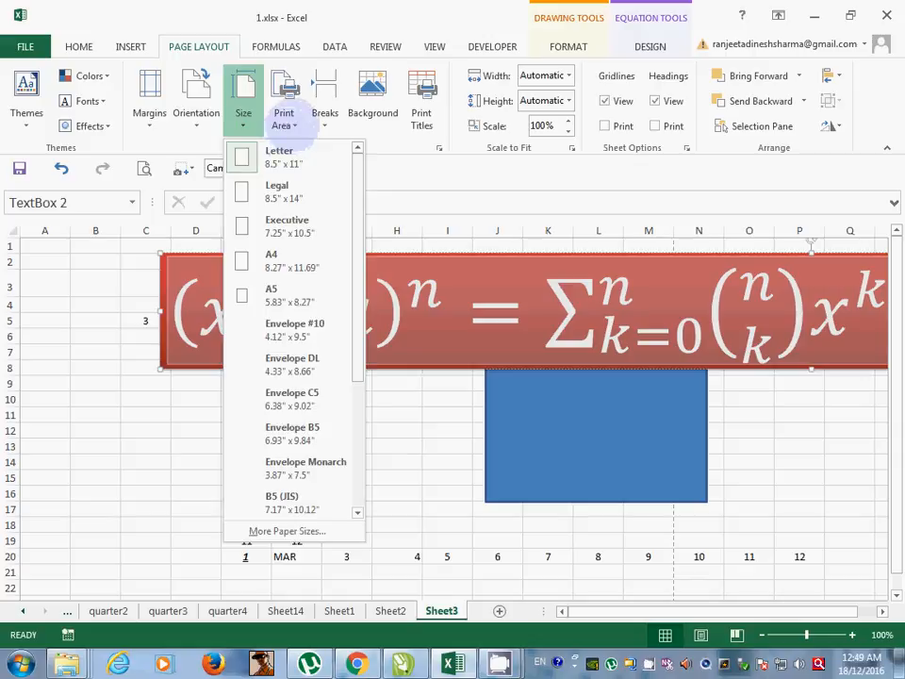
click(285, 117)
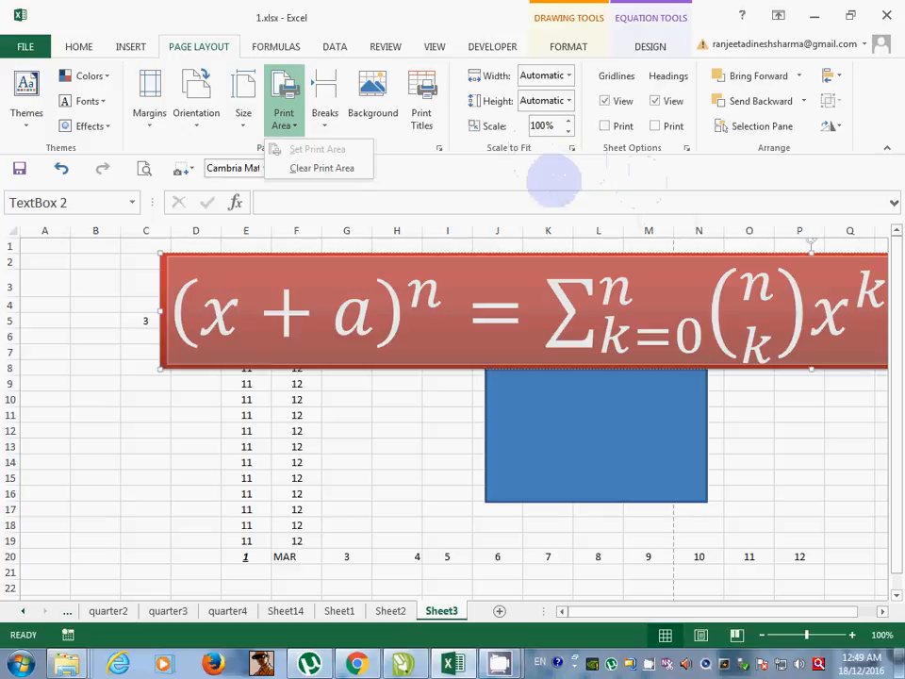
Step: Select cells E9:F17, and examine the data, formula, review, view and developer commands available for the sheet
click(334, 46)
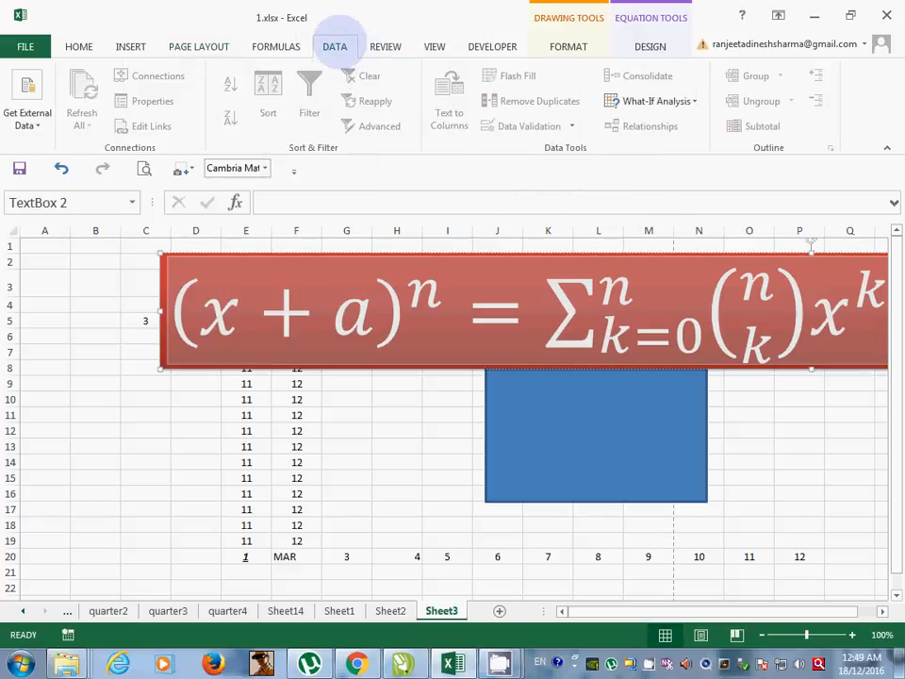
drag(246, 384, 297, 510)
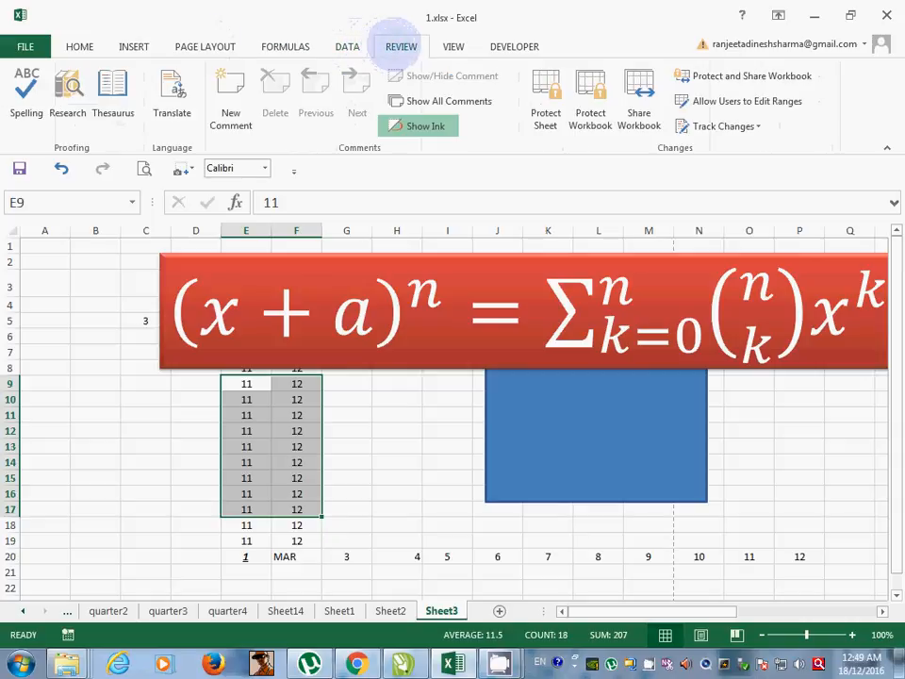
click(453, 46)
click(284, 46)
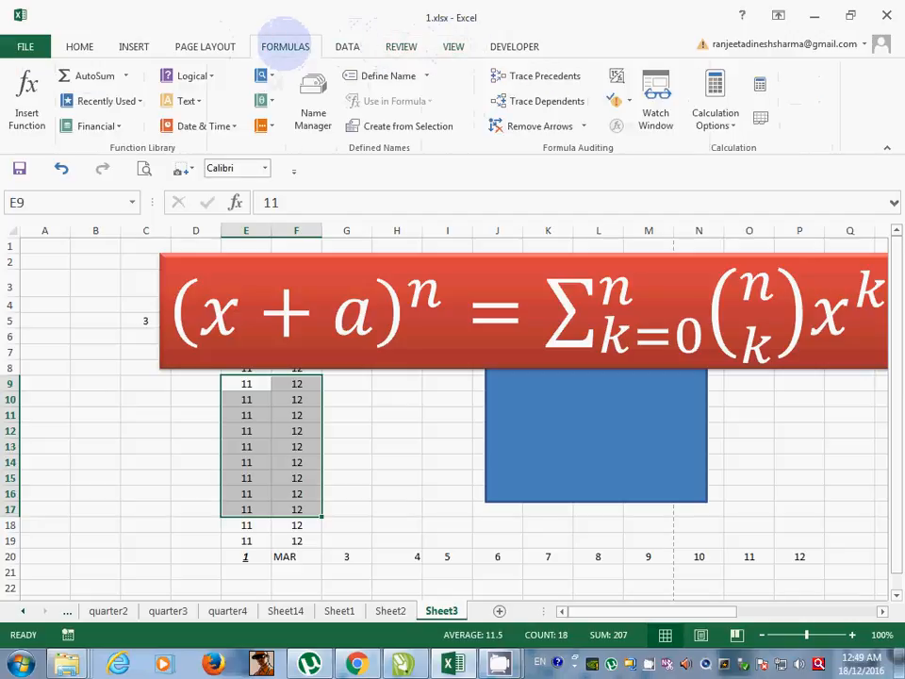
click(347, 46)
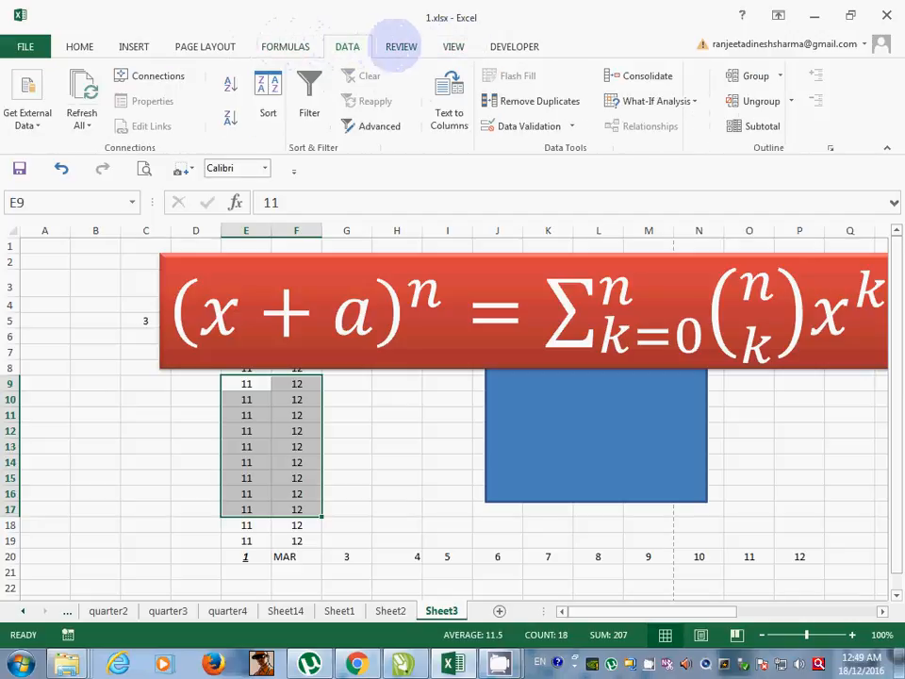
click(401, 46)
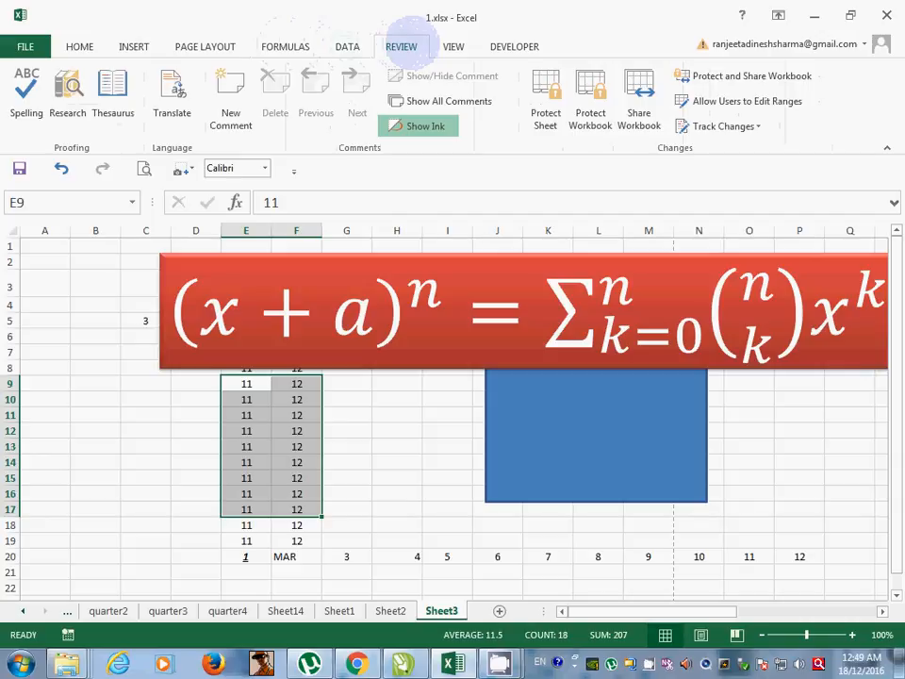
click(454, 46)
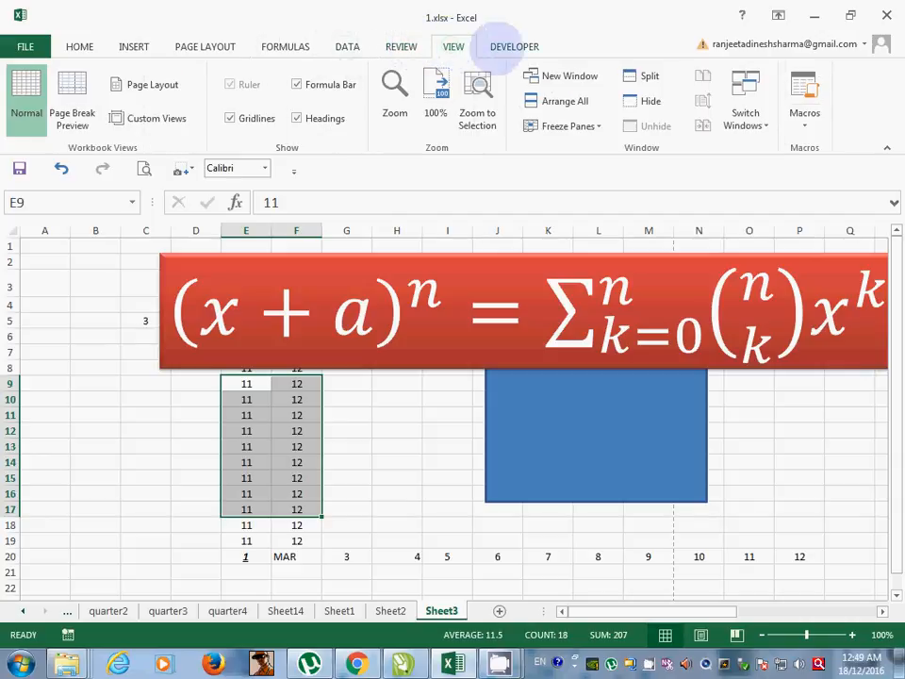
click(514, 47)
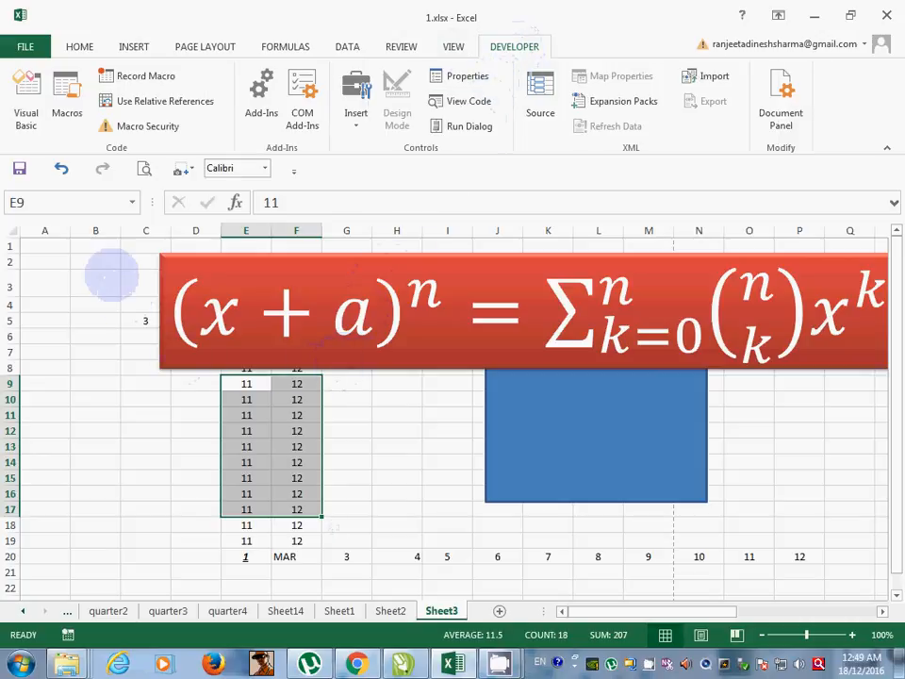
click(99, 281)
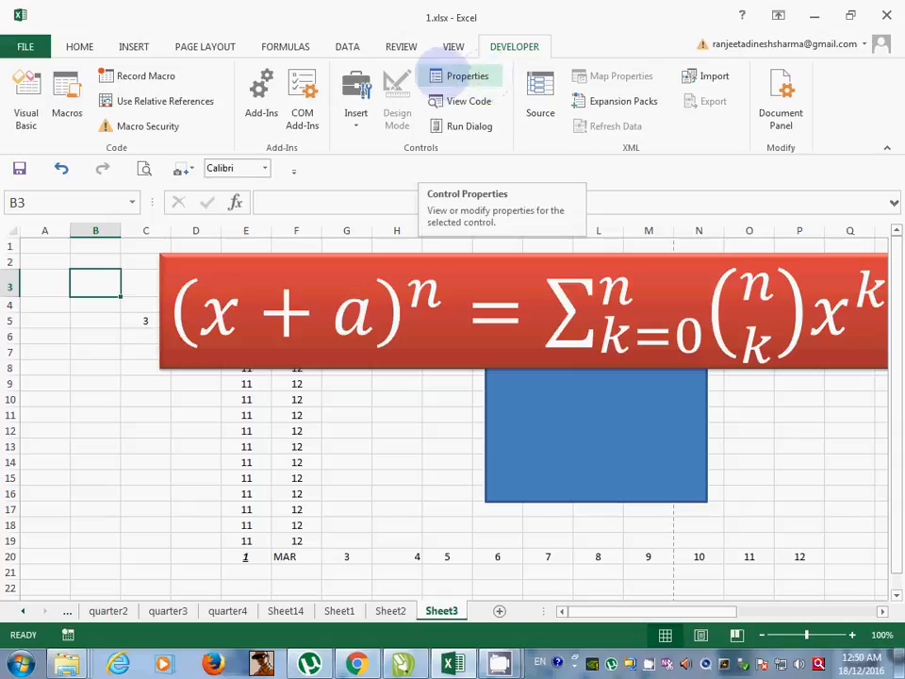
click(285, 46)
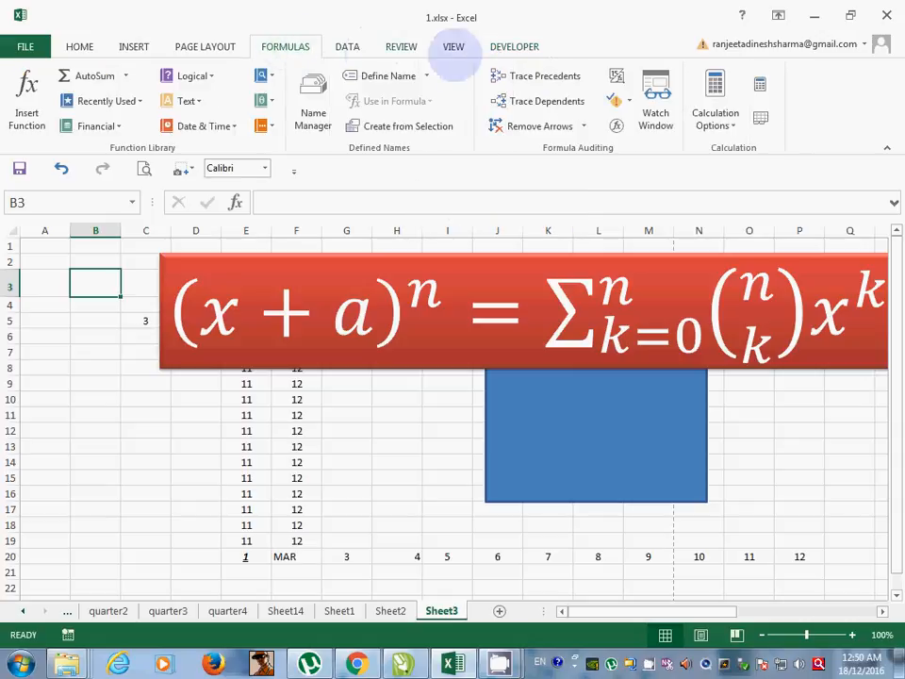
click(514, 45)
click(454, 46)
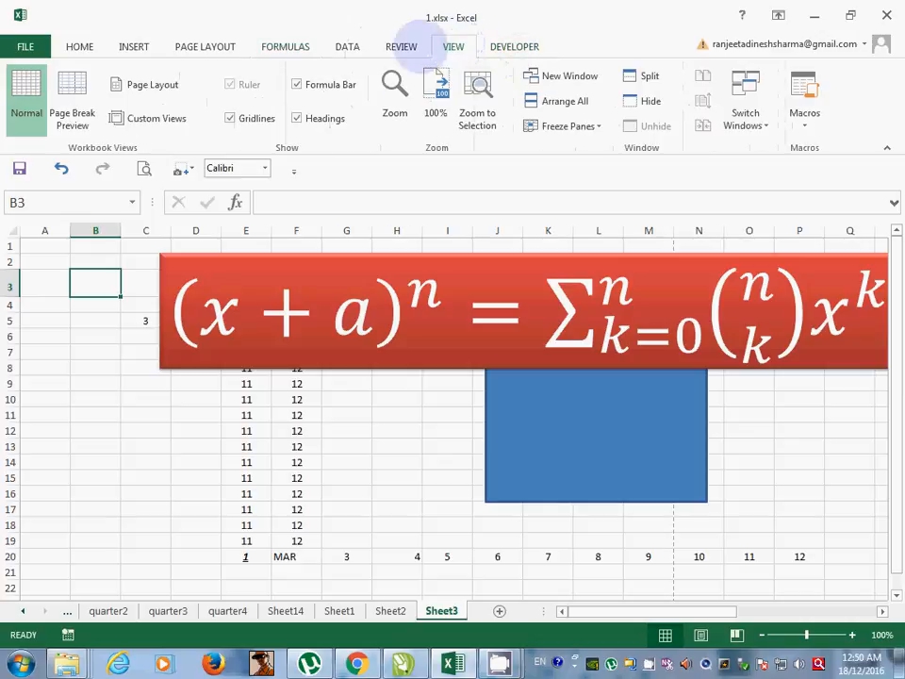
click(402, 45)
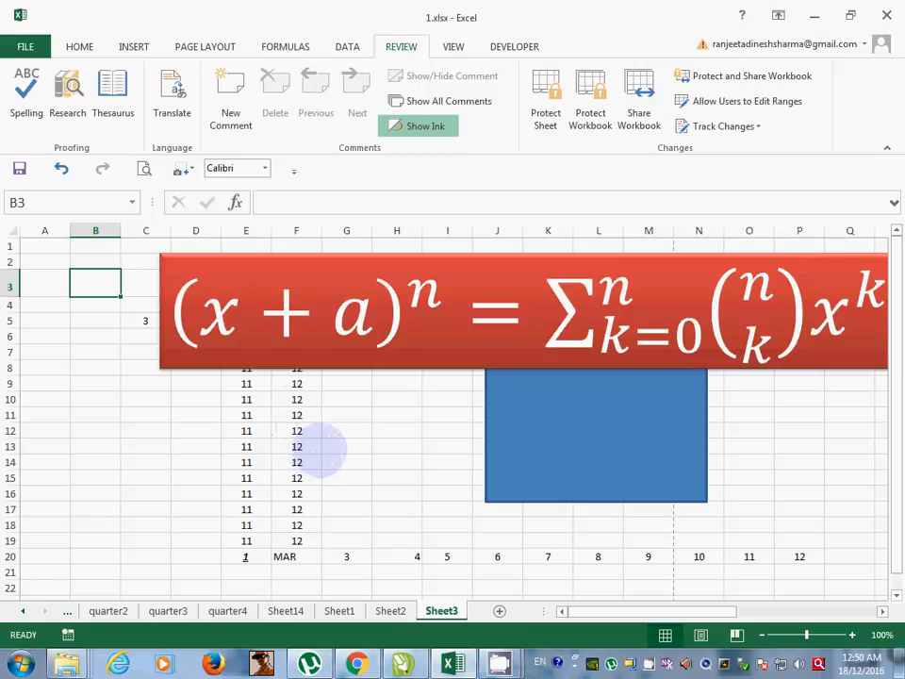
click(298, 415)
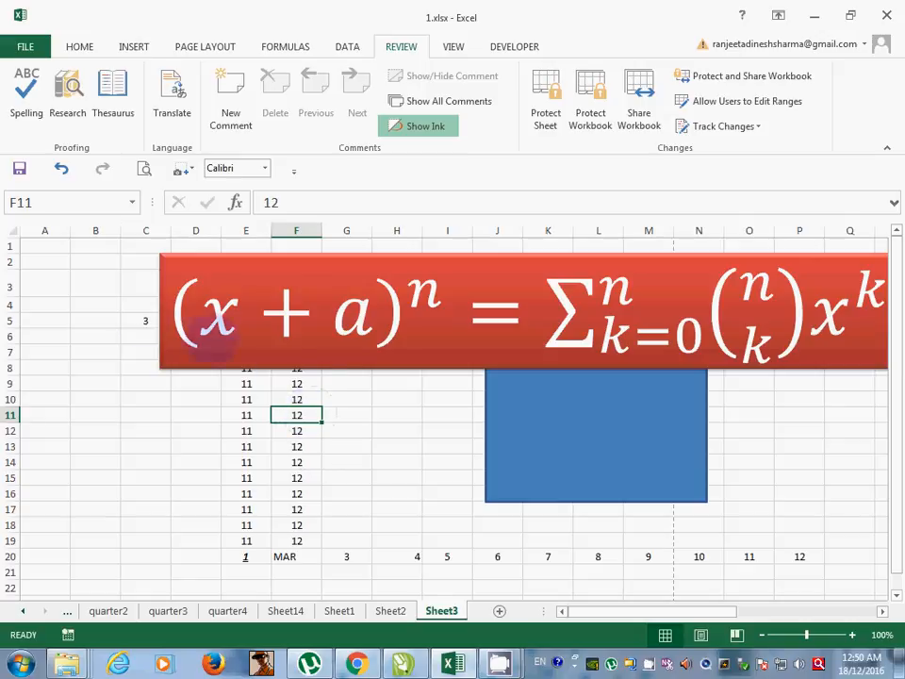
click(116, 321)
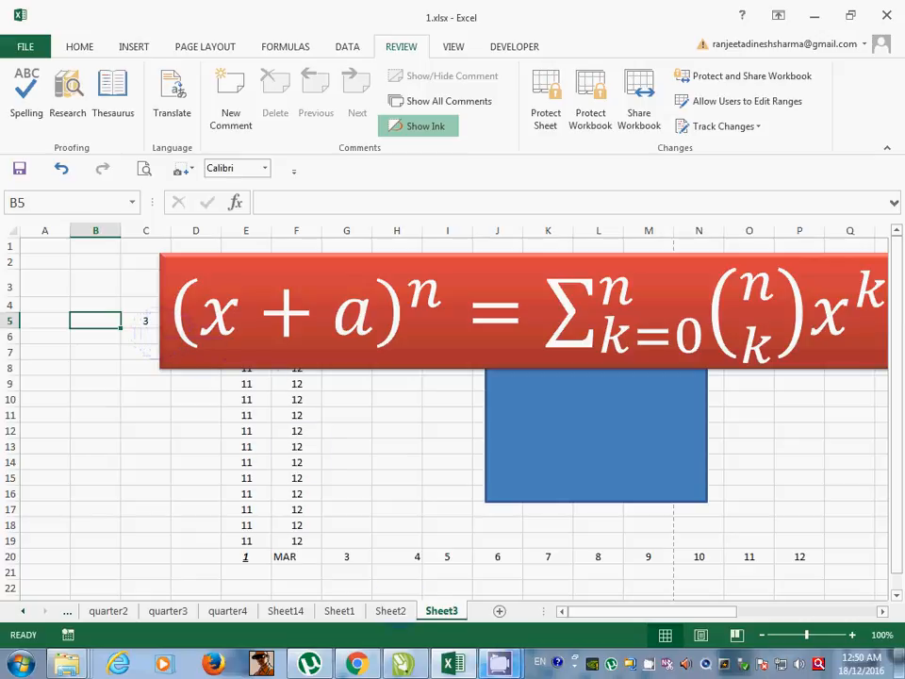
click(499, 663)
click(377, 502)
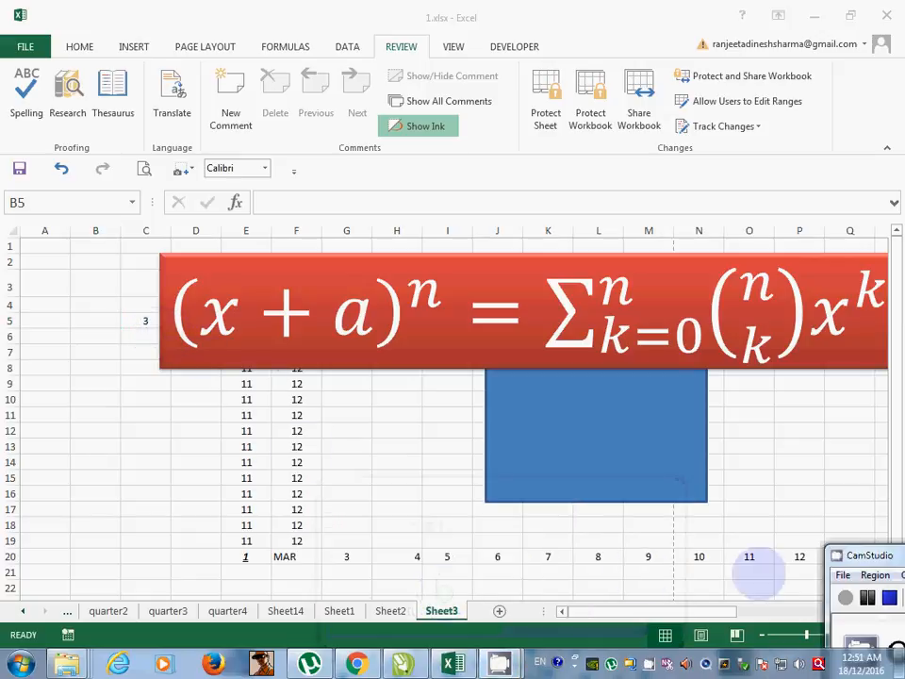